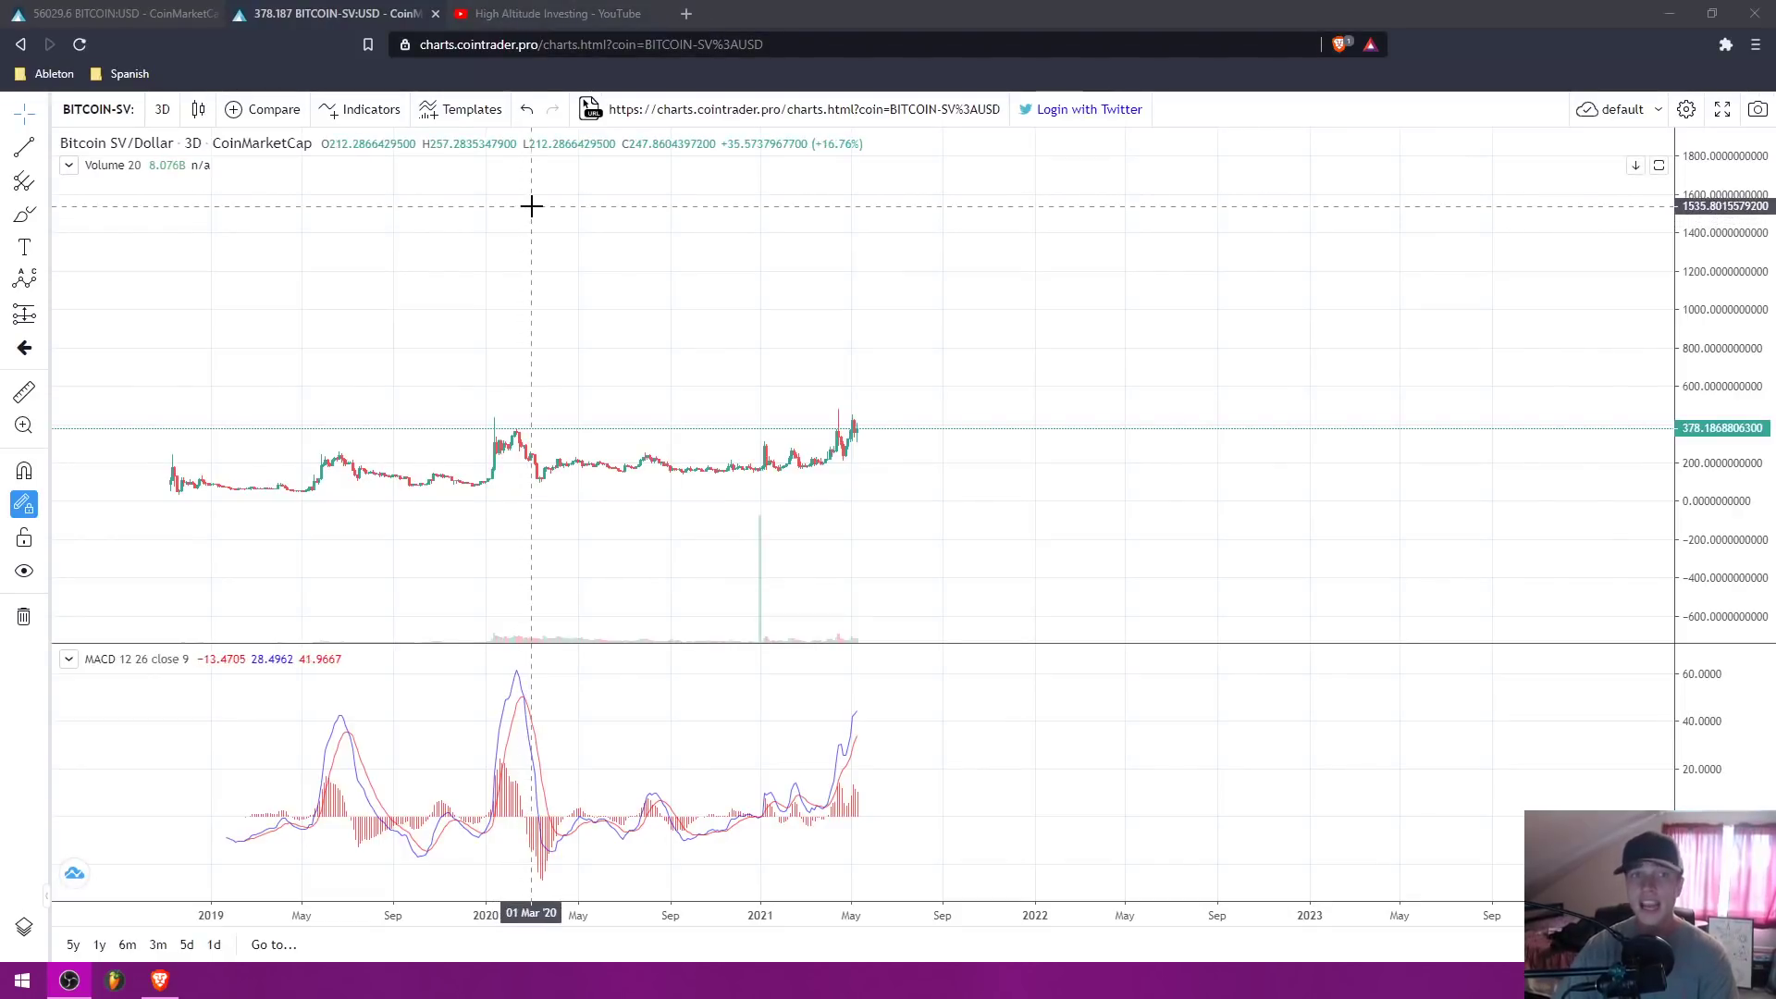
# Step: Switch to the High Altitude Investing YouTube channel page and look over its recent uploads
pyautogui.click(557, 11)
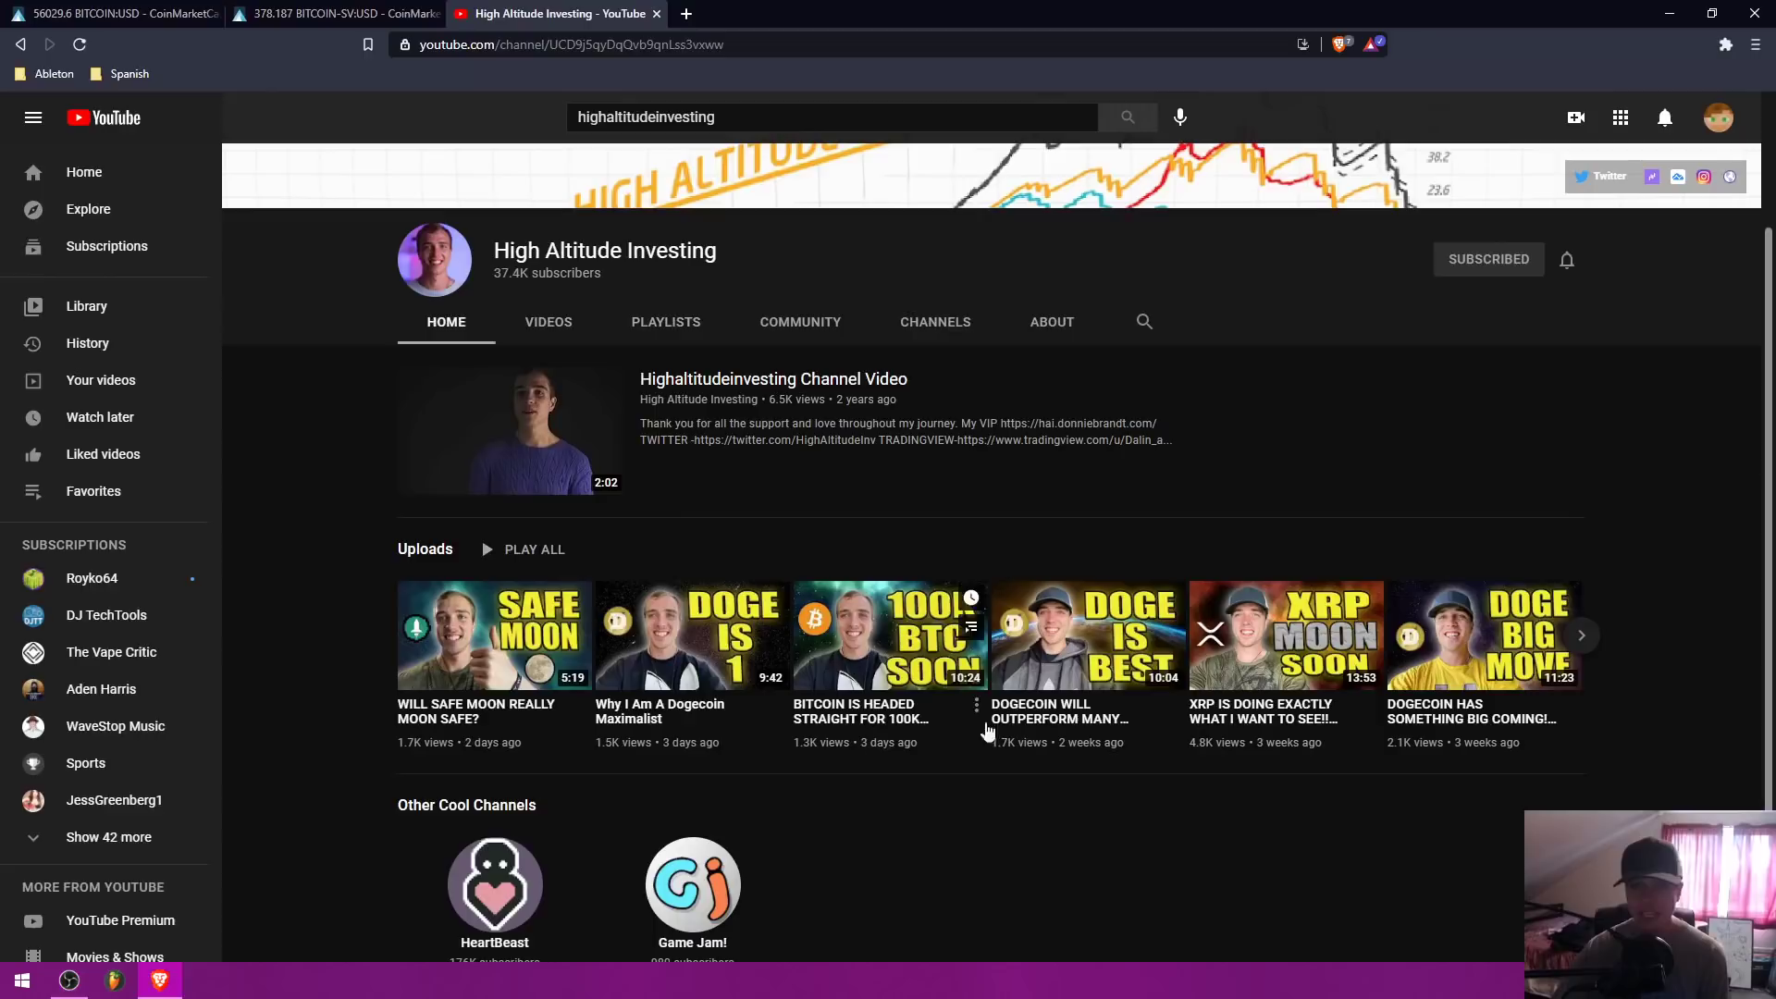
pyautogui.moveTo(1506, 749)
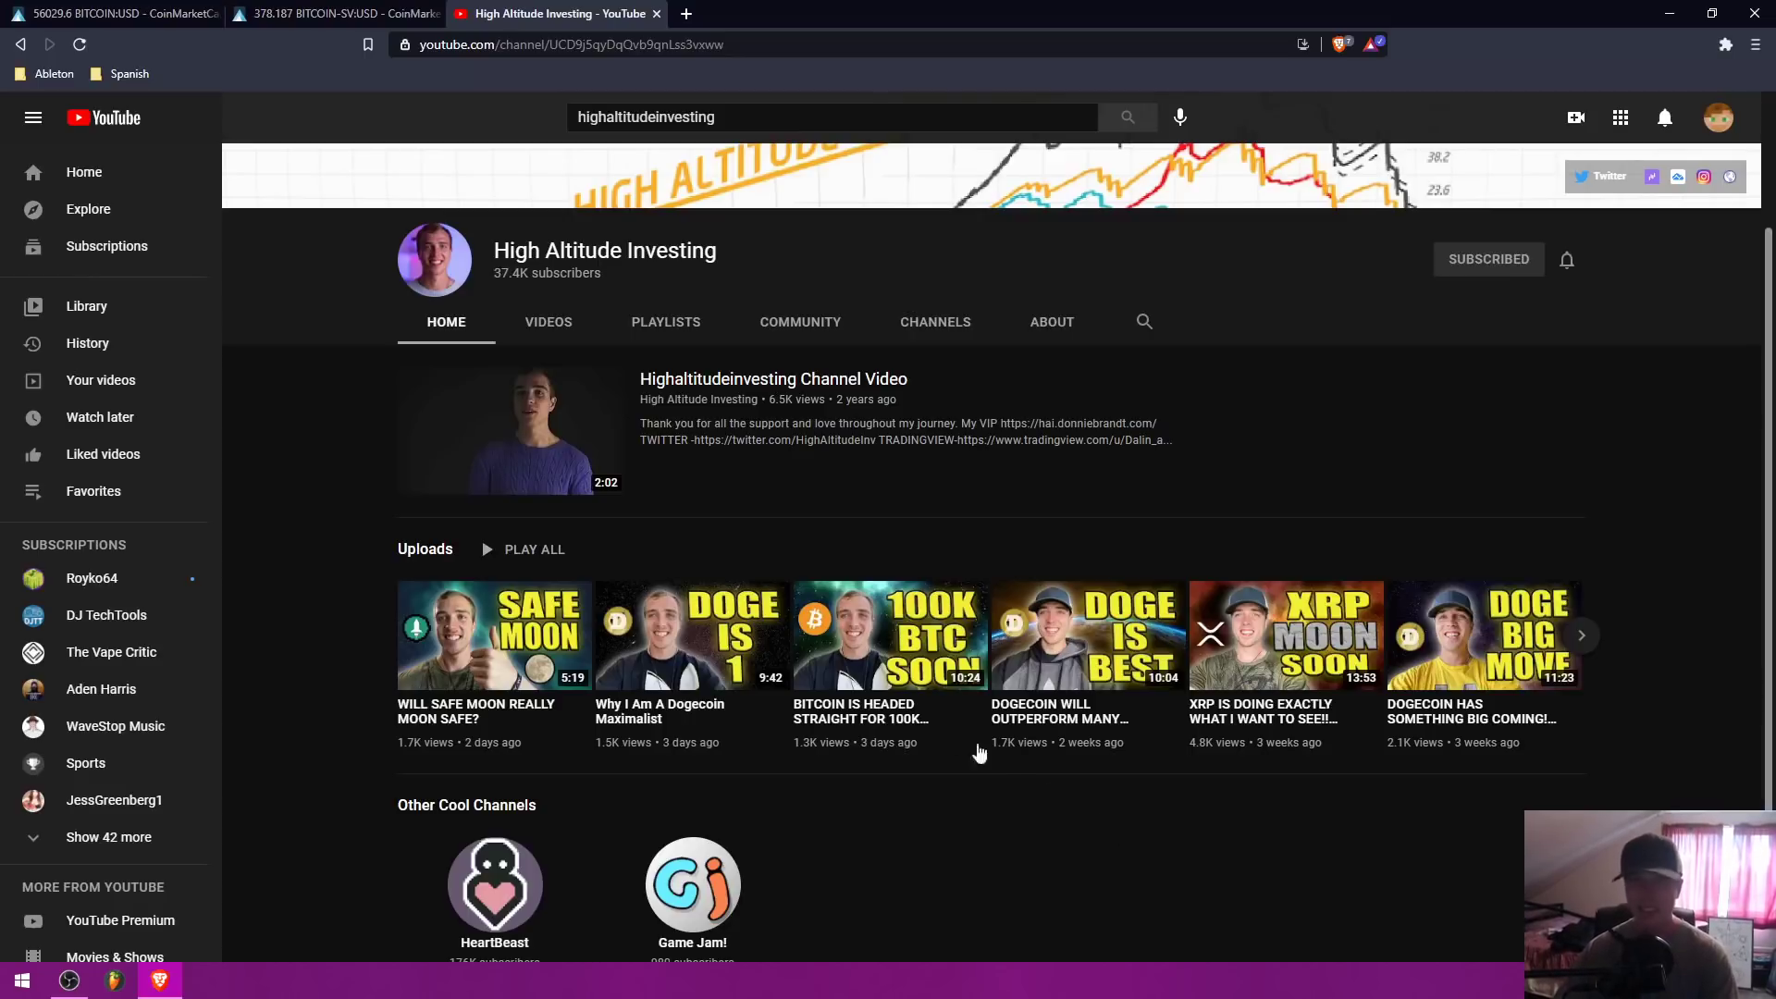
pyautogui.moveTo(953, 726)
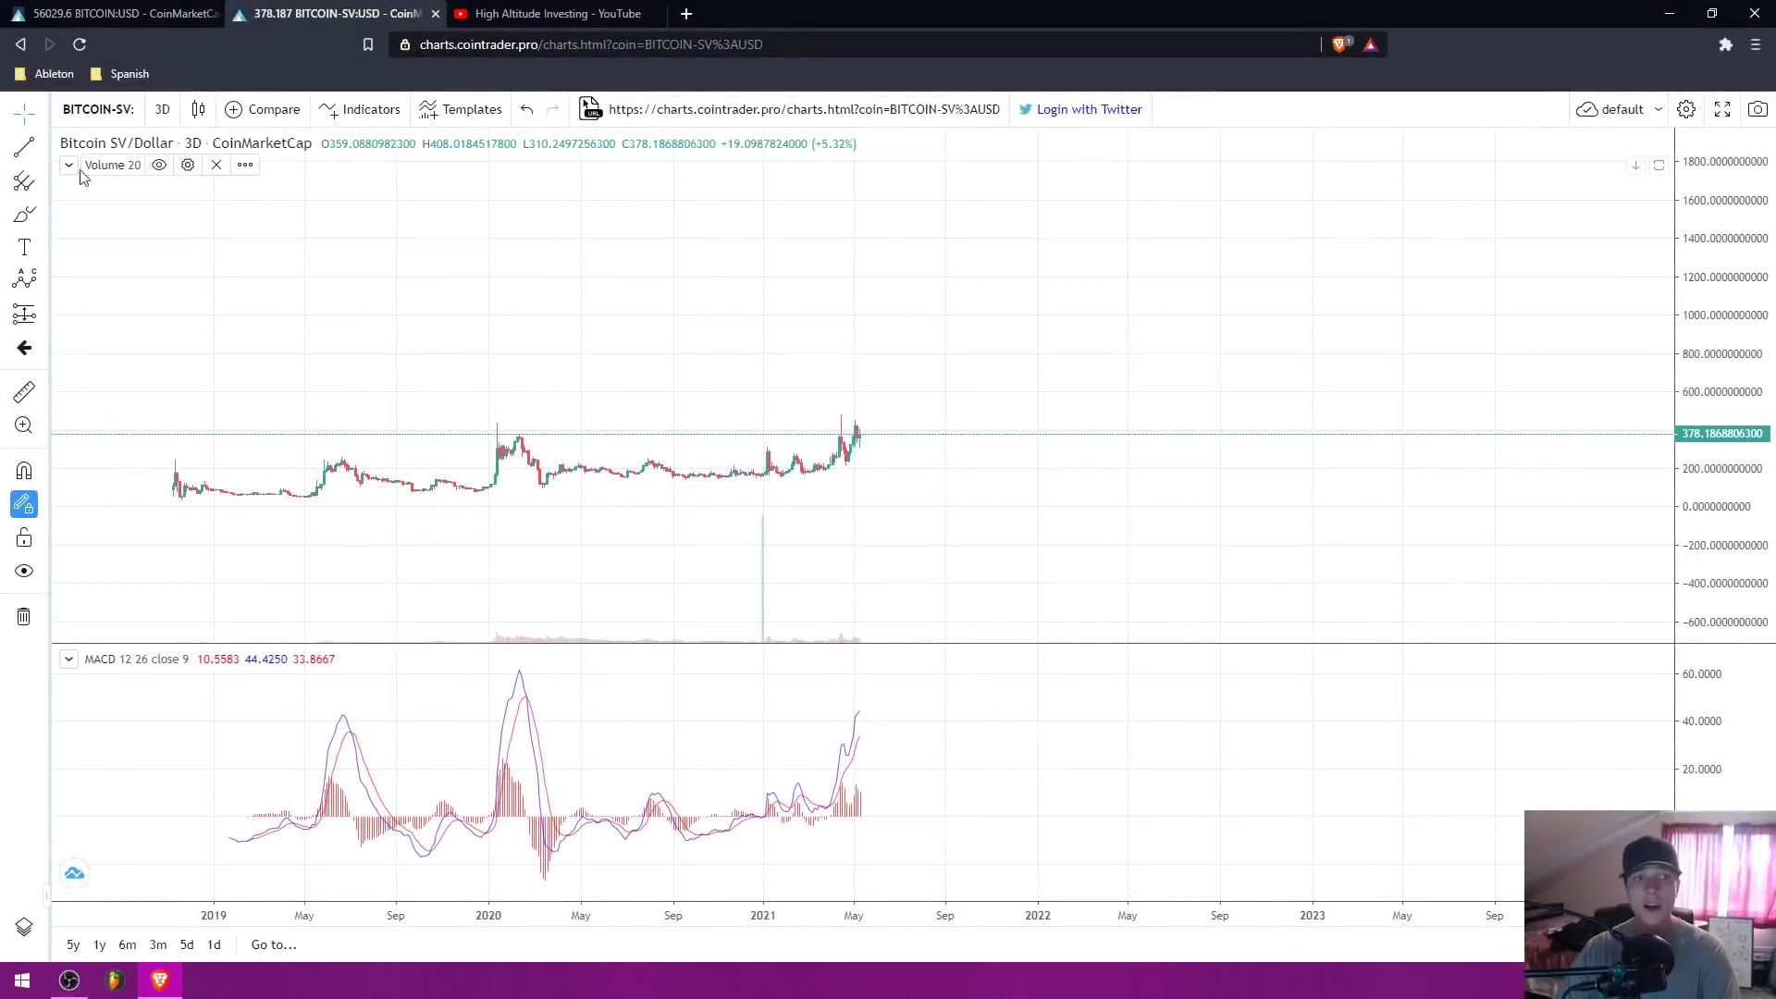
# Step: Handwrite "50%" with the Brush in the empty area above the Bitcoin SV price candles
pyautogui.click(24, 214)
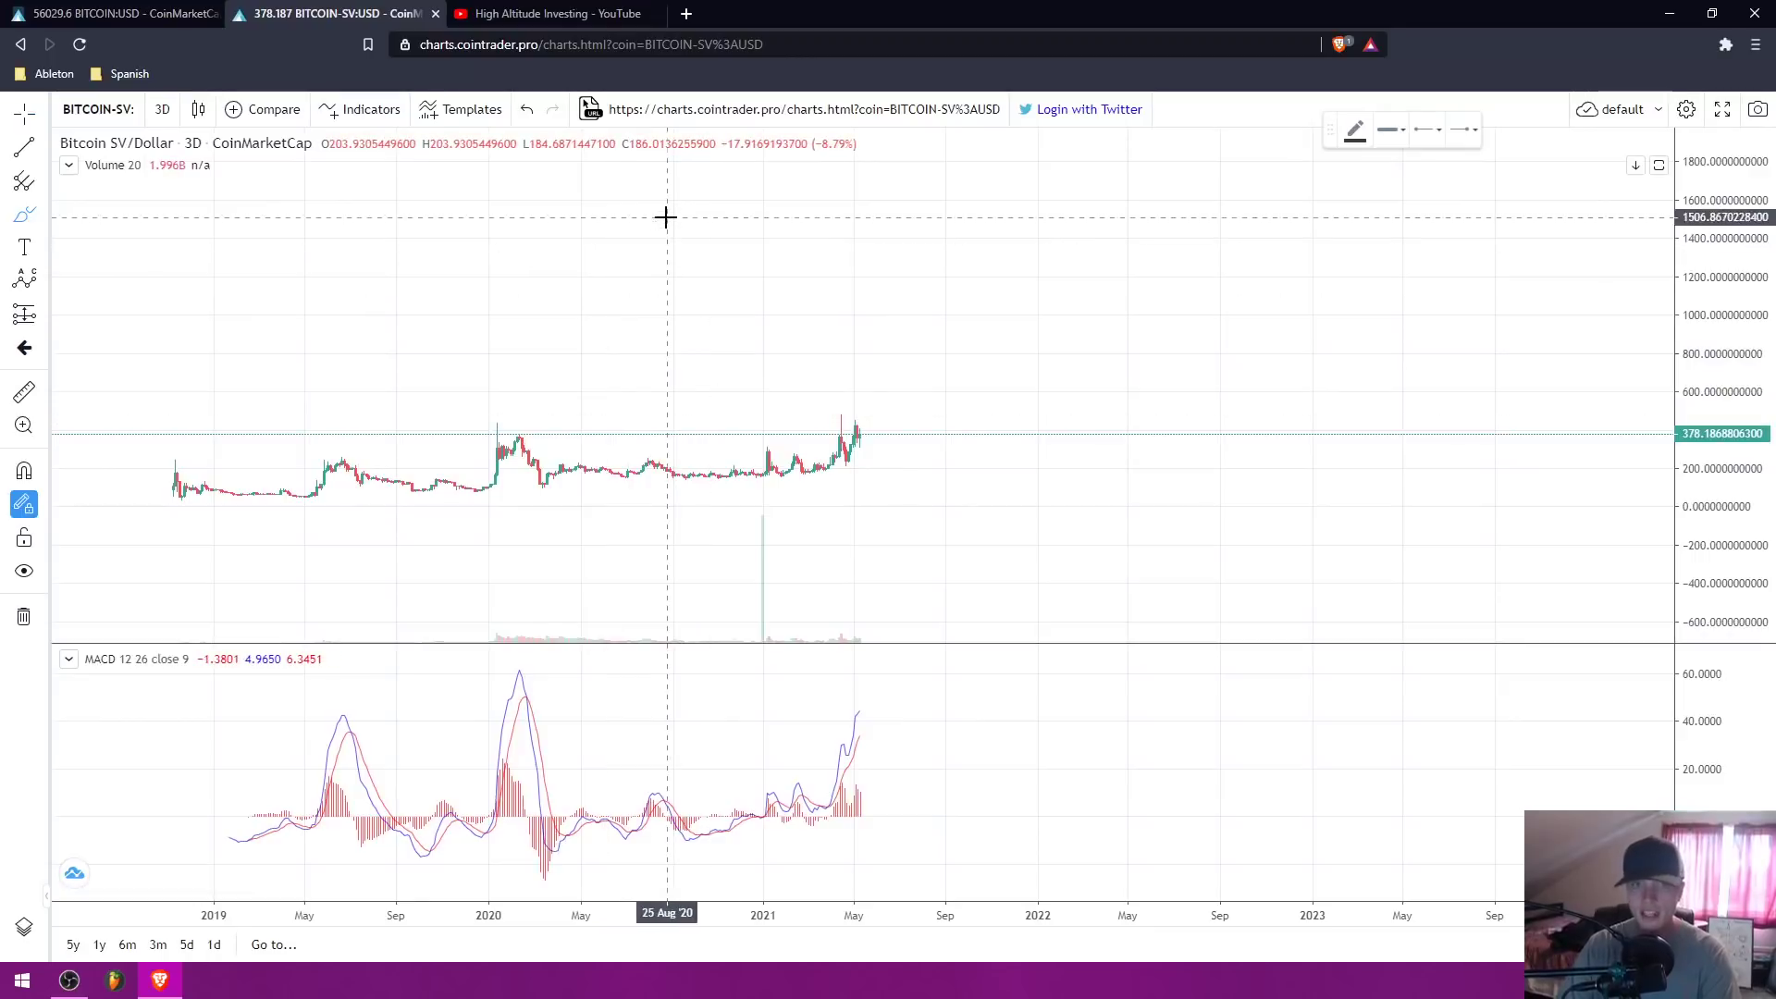
pyautogui.moveTo(666, 222)
pyautogui.mouseDown()
pyautogui.moveTo(666, 309)
pyautogui.moveTo(745, 314)
pyautogui.moveTo(658, 389)
pyautogui.mouseUp()
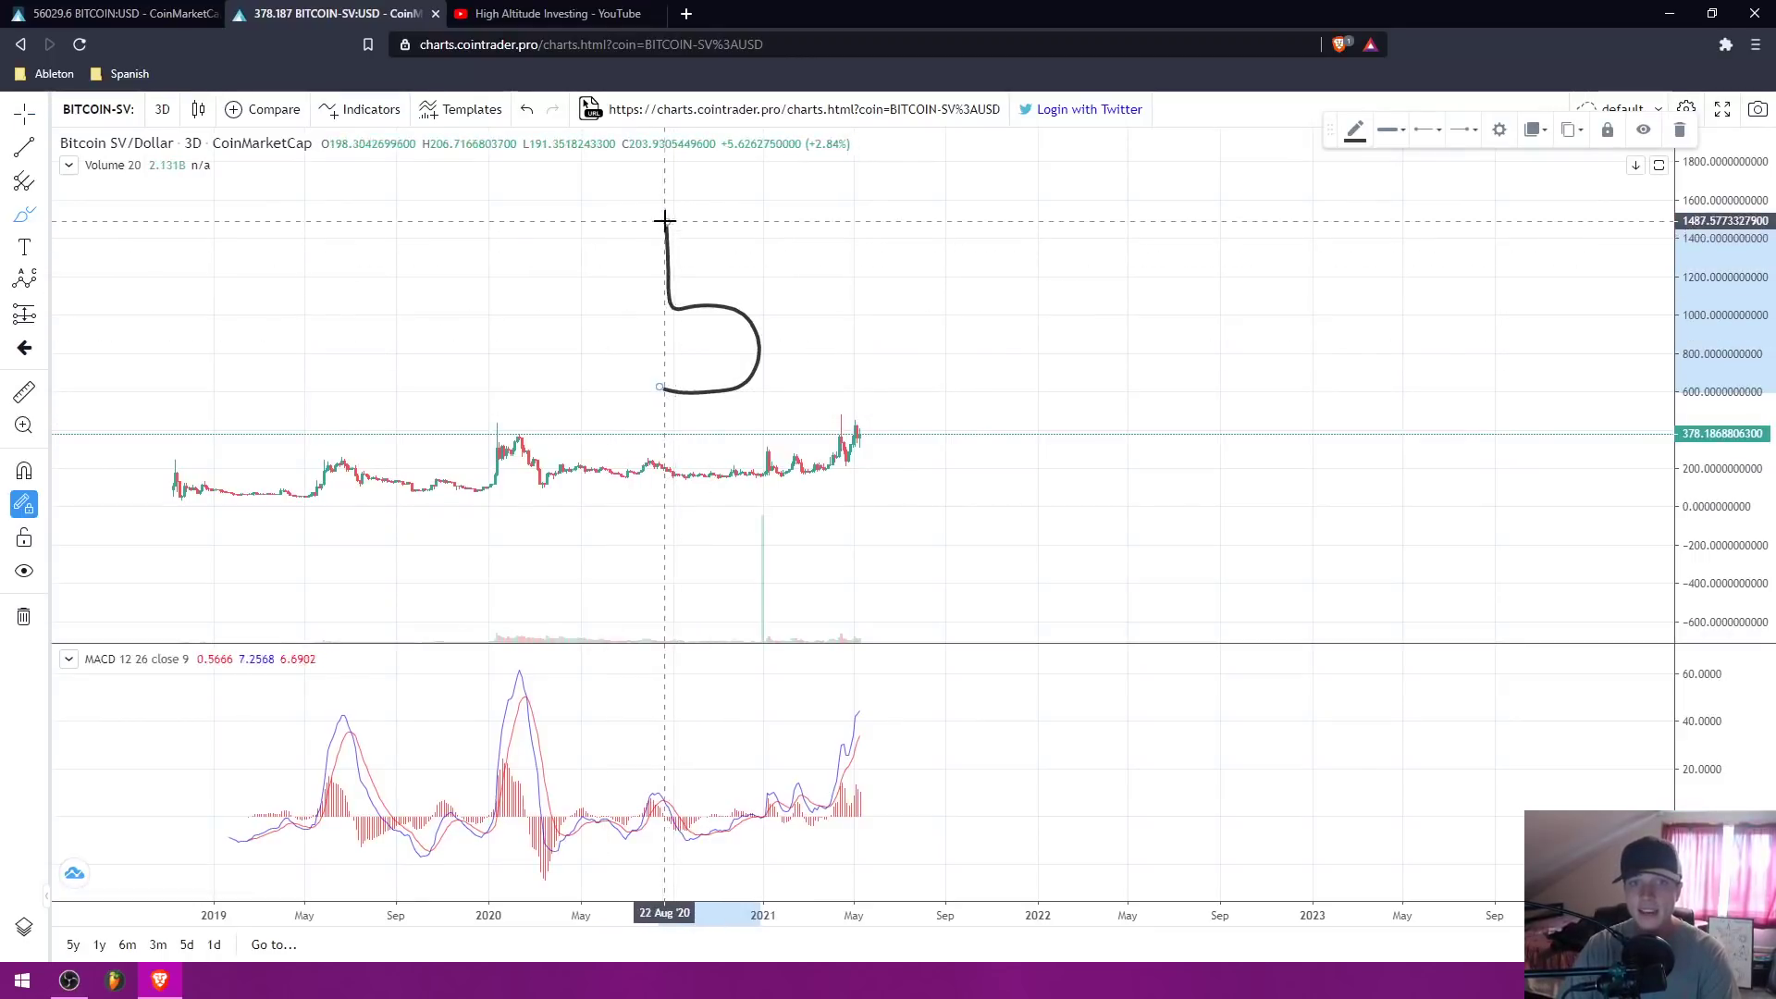
pyautogui.moveTo(676, 222); pyautogui.dragTo(751, 224)
pyautogui.moveTo(939, 234)
pyautogui.mouseDown()
pyautogui.moveTo(947, 341)
pyautogui.moveTo(941, 235)
pyautogui.mouseUp()
pyautogui.moveTo(1091, 214); pyautogui.dragTo(1202, 309)
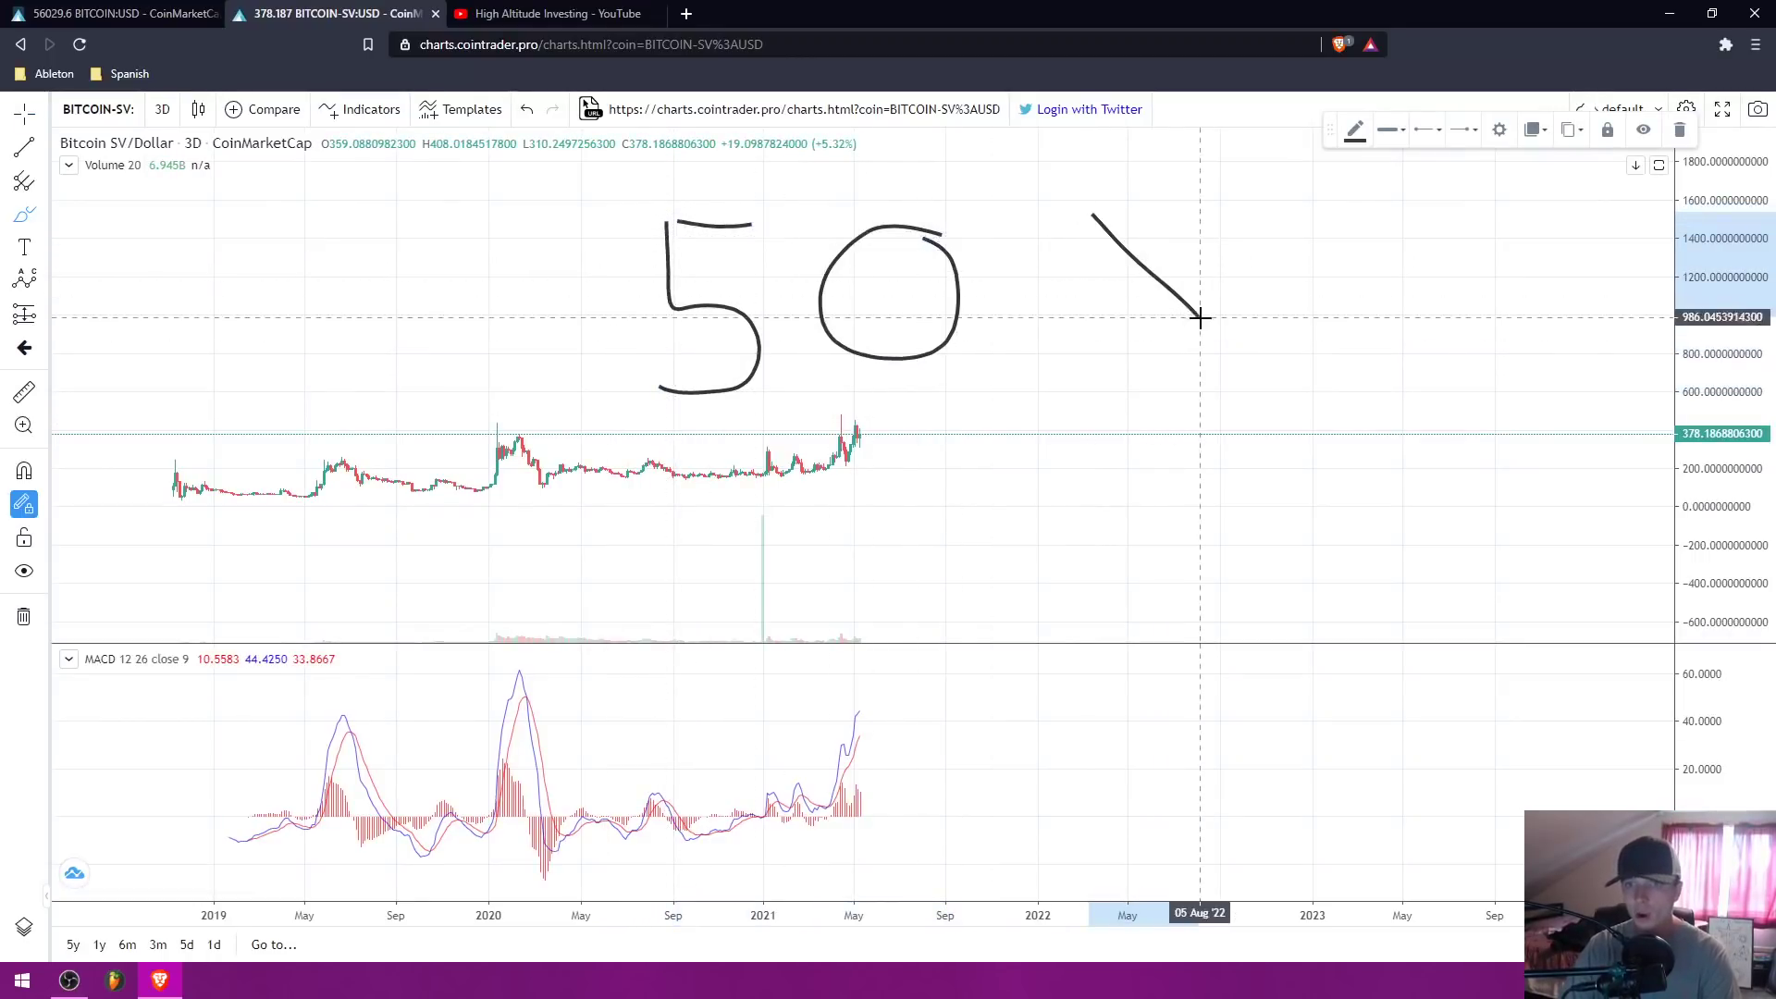
pyautogui.moveTo(1221, 179)
pyautogui.mouseDown()
pyautogui.moveTo(1197, 208)
pyautogui.moveTo(1222, 181)
pyautogui.mouseUp()
pyautogui.moveTo(1101, 294)
pyautogui.mouseDown()
pyautogui.moveTo(1071, 326)
pyautogui.moveTo(1104, 297)
pyautogui.mouseUp()
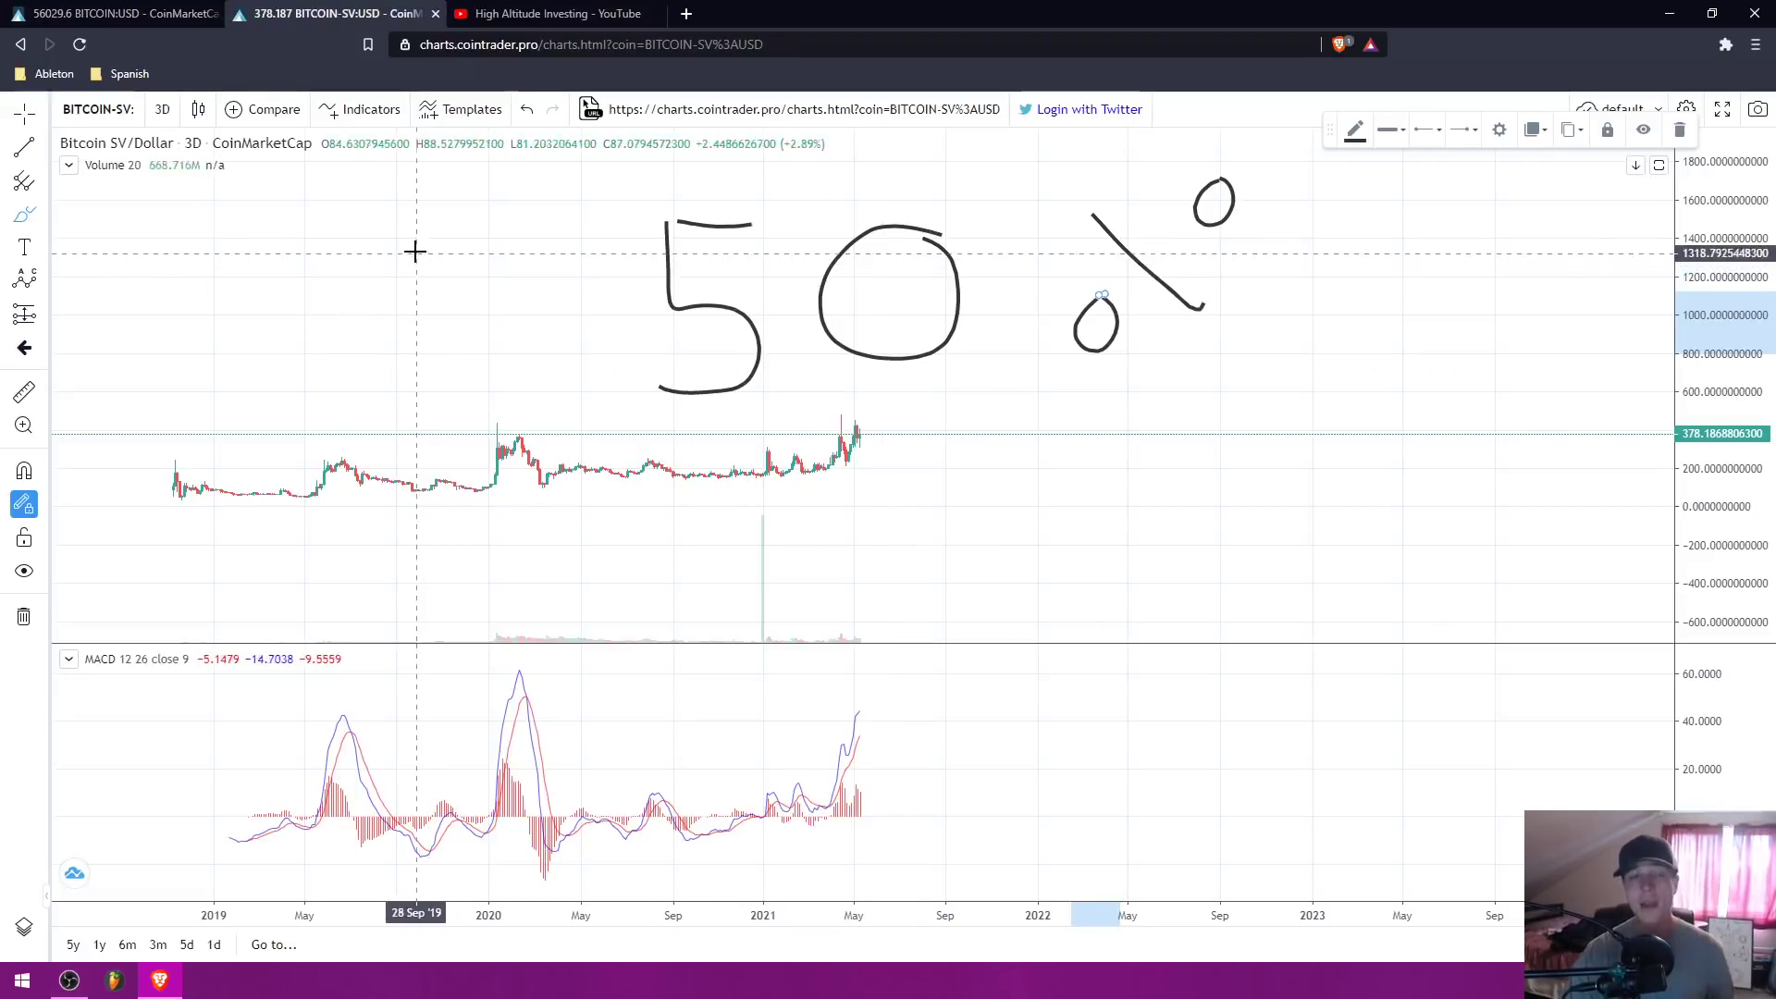
# Step: Remove all drawings from the Bitcoin SV/Dollar chart
pyautogui.rightClick(296, 257)
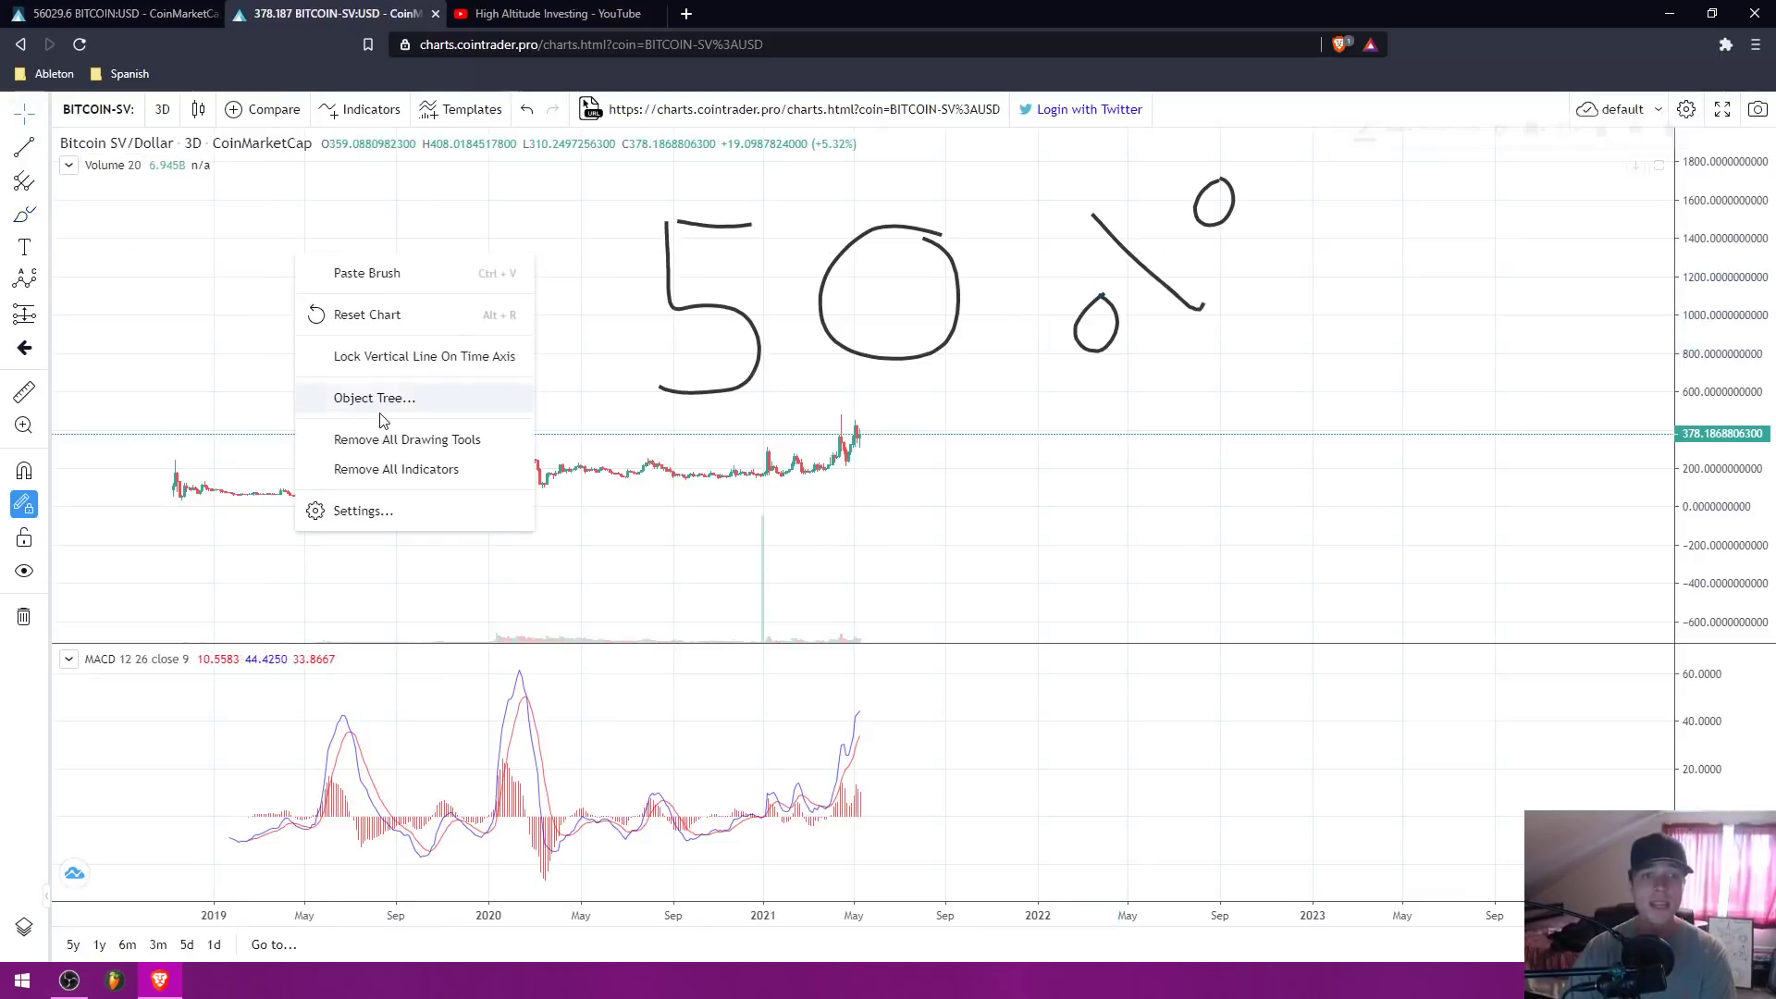
pyautogui.click(387, 440)
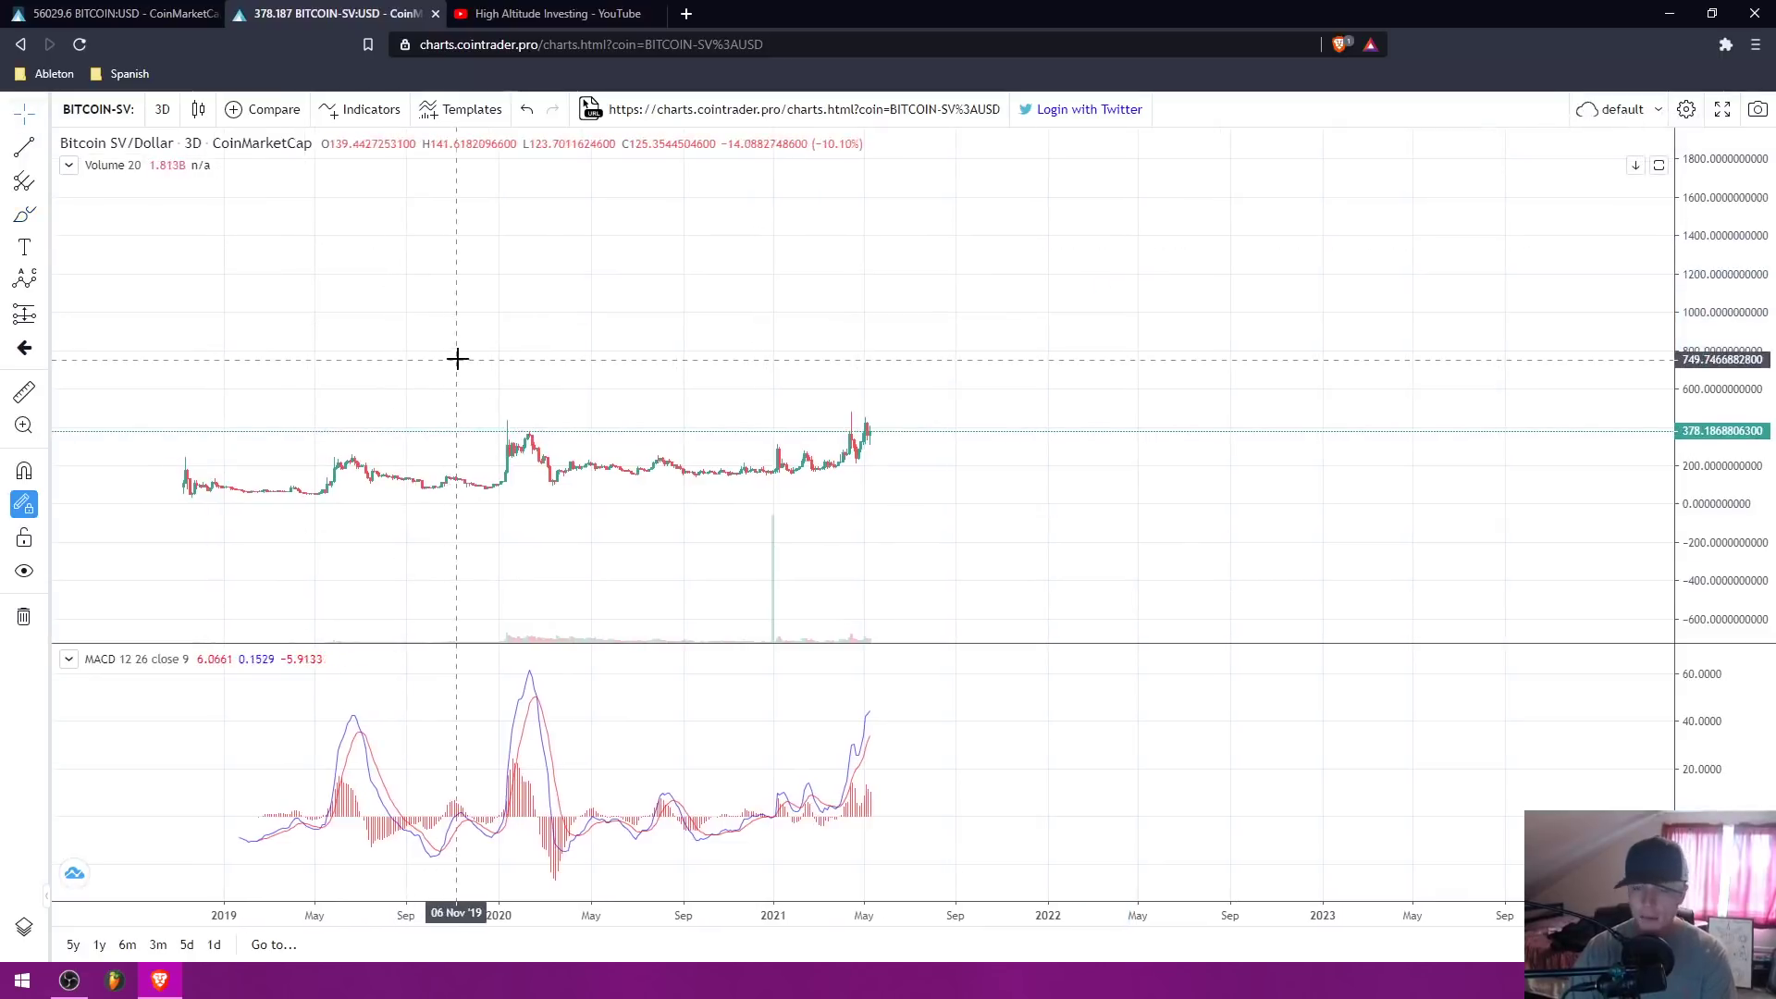
pyautogui.moveTo(553, 311); pyautogui.dragTo(555, 304)
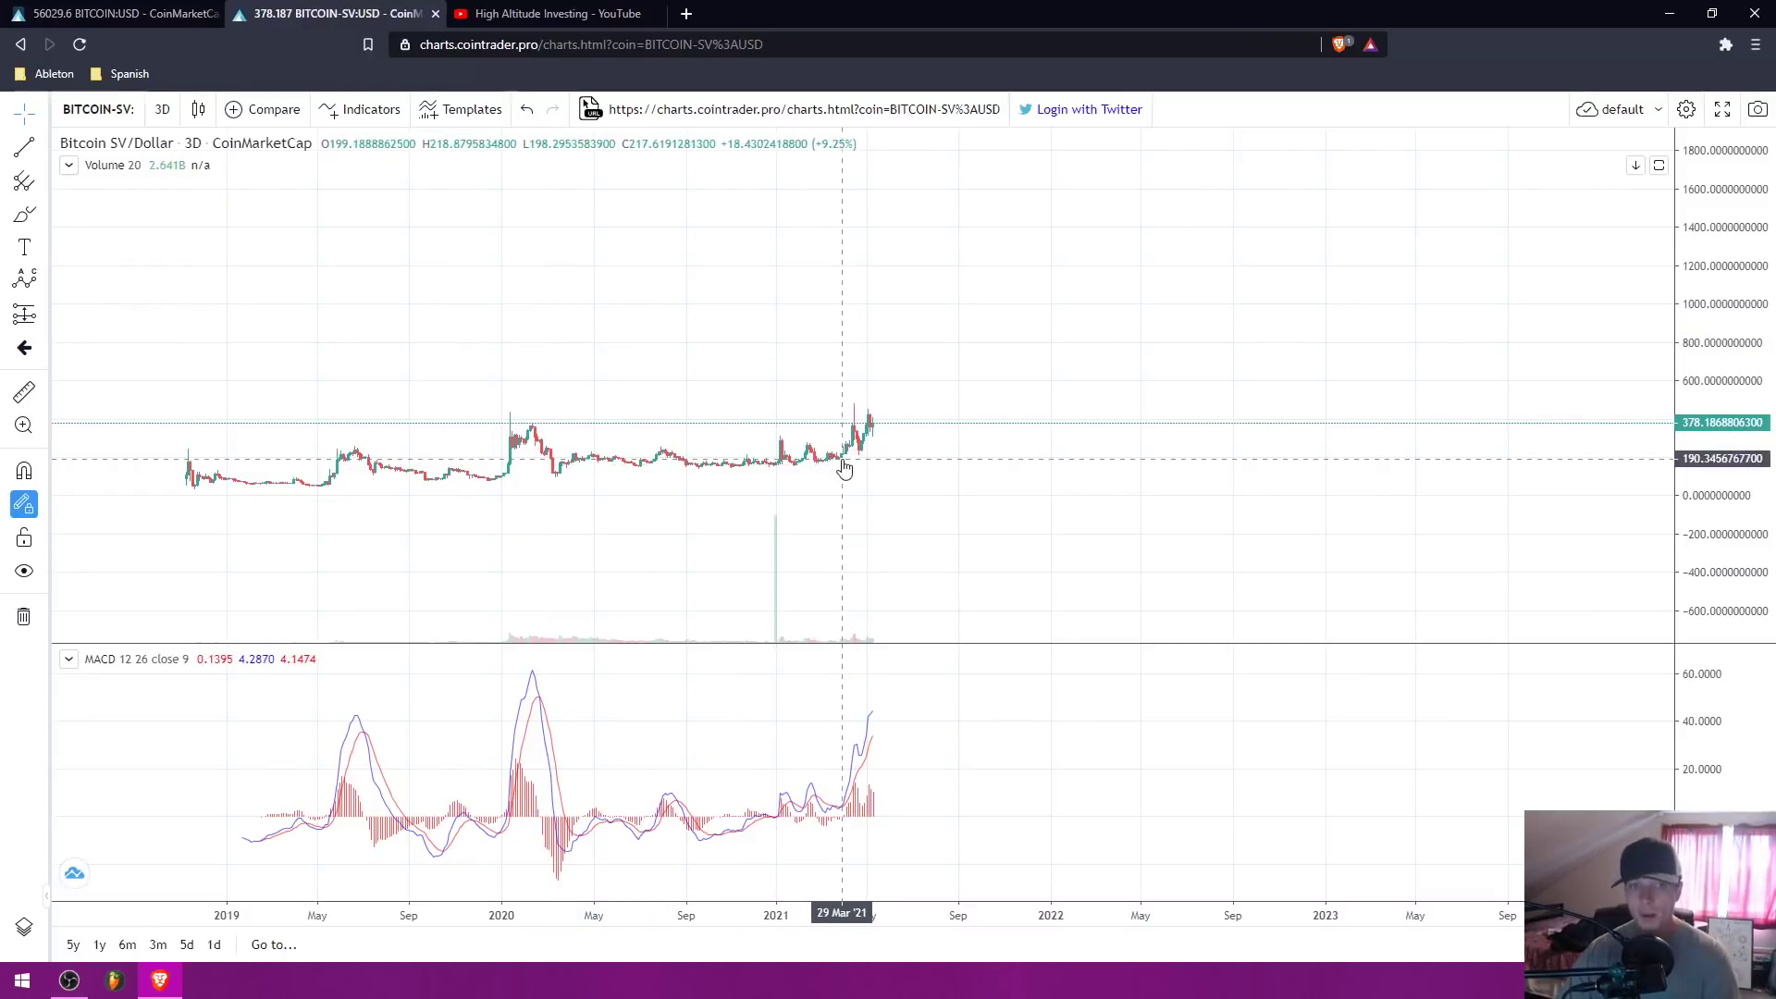
pyautogui.moveTo(741, 345); pyautogui.dragTo(761, 316)
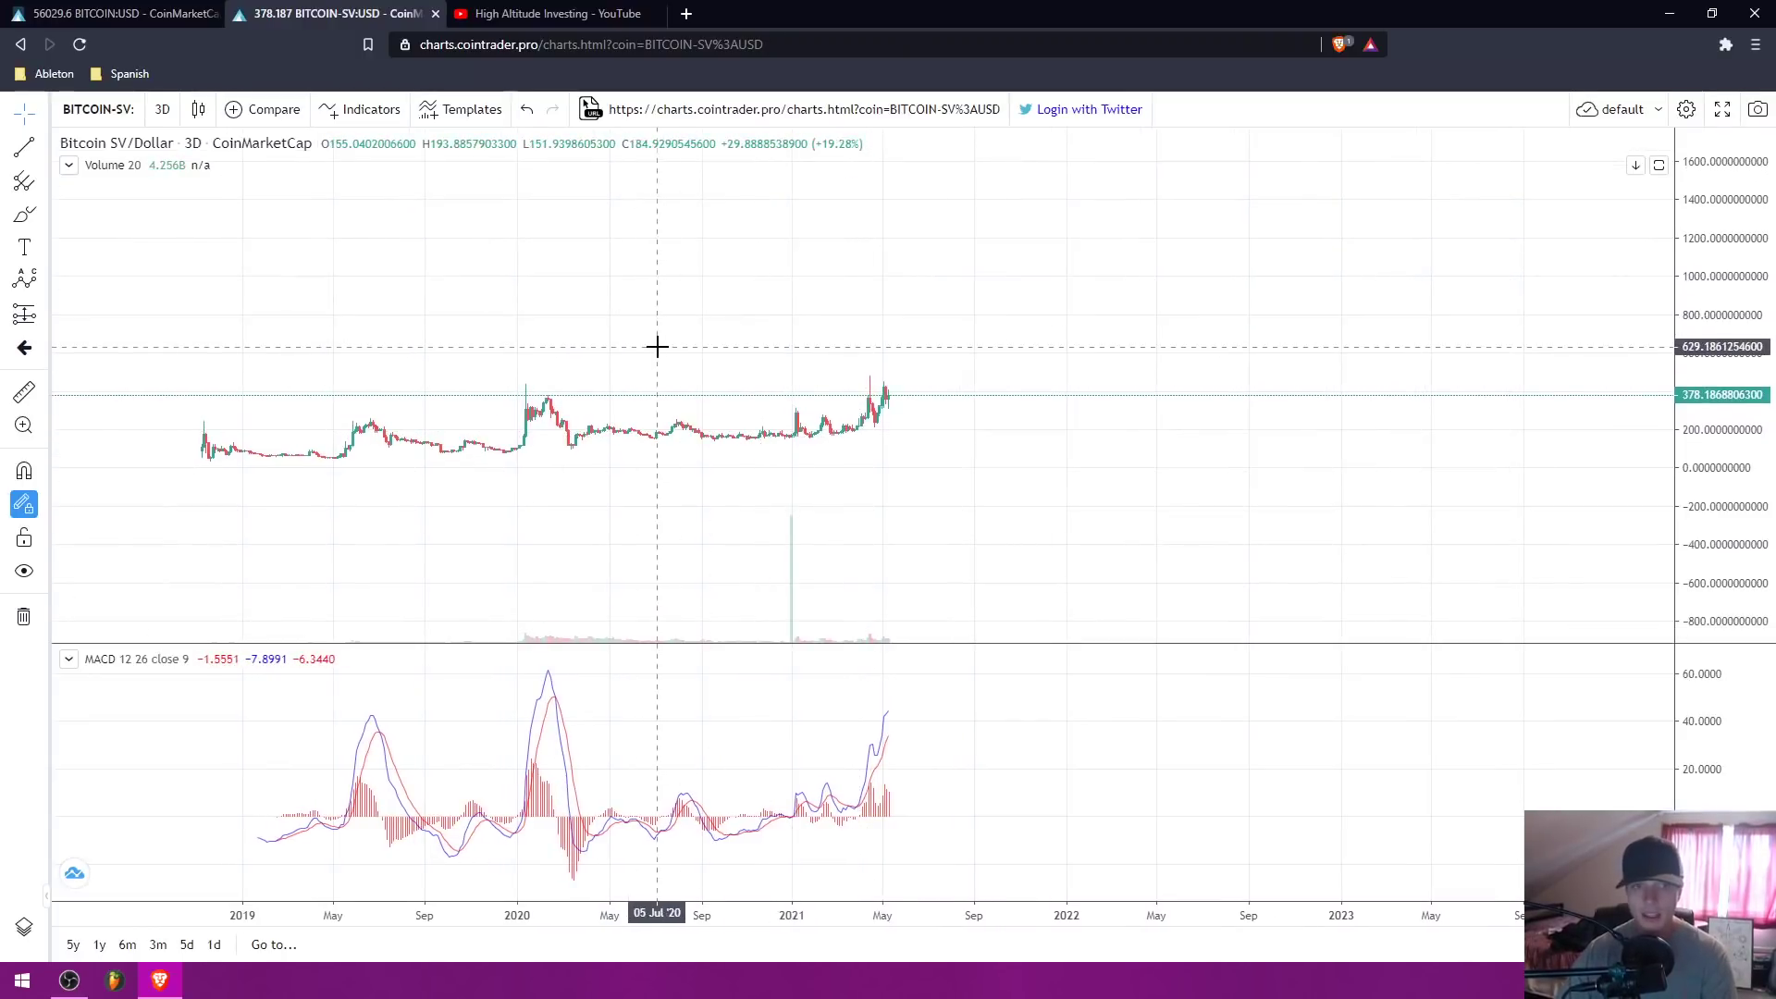
pyautogui.moveTo(654, 348); pyautogui.dragTo(773, 348)
# Step: Brush a circle around the late-2019 price low and two range lines above and below the price from early 2020 to 2021
pyautogui.click(24, 213)
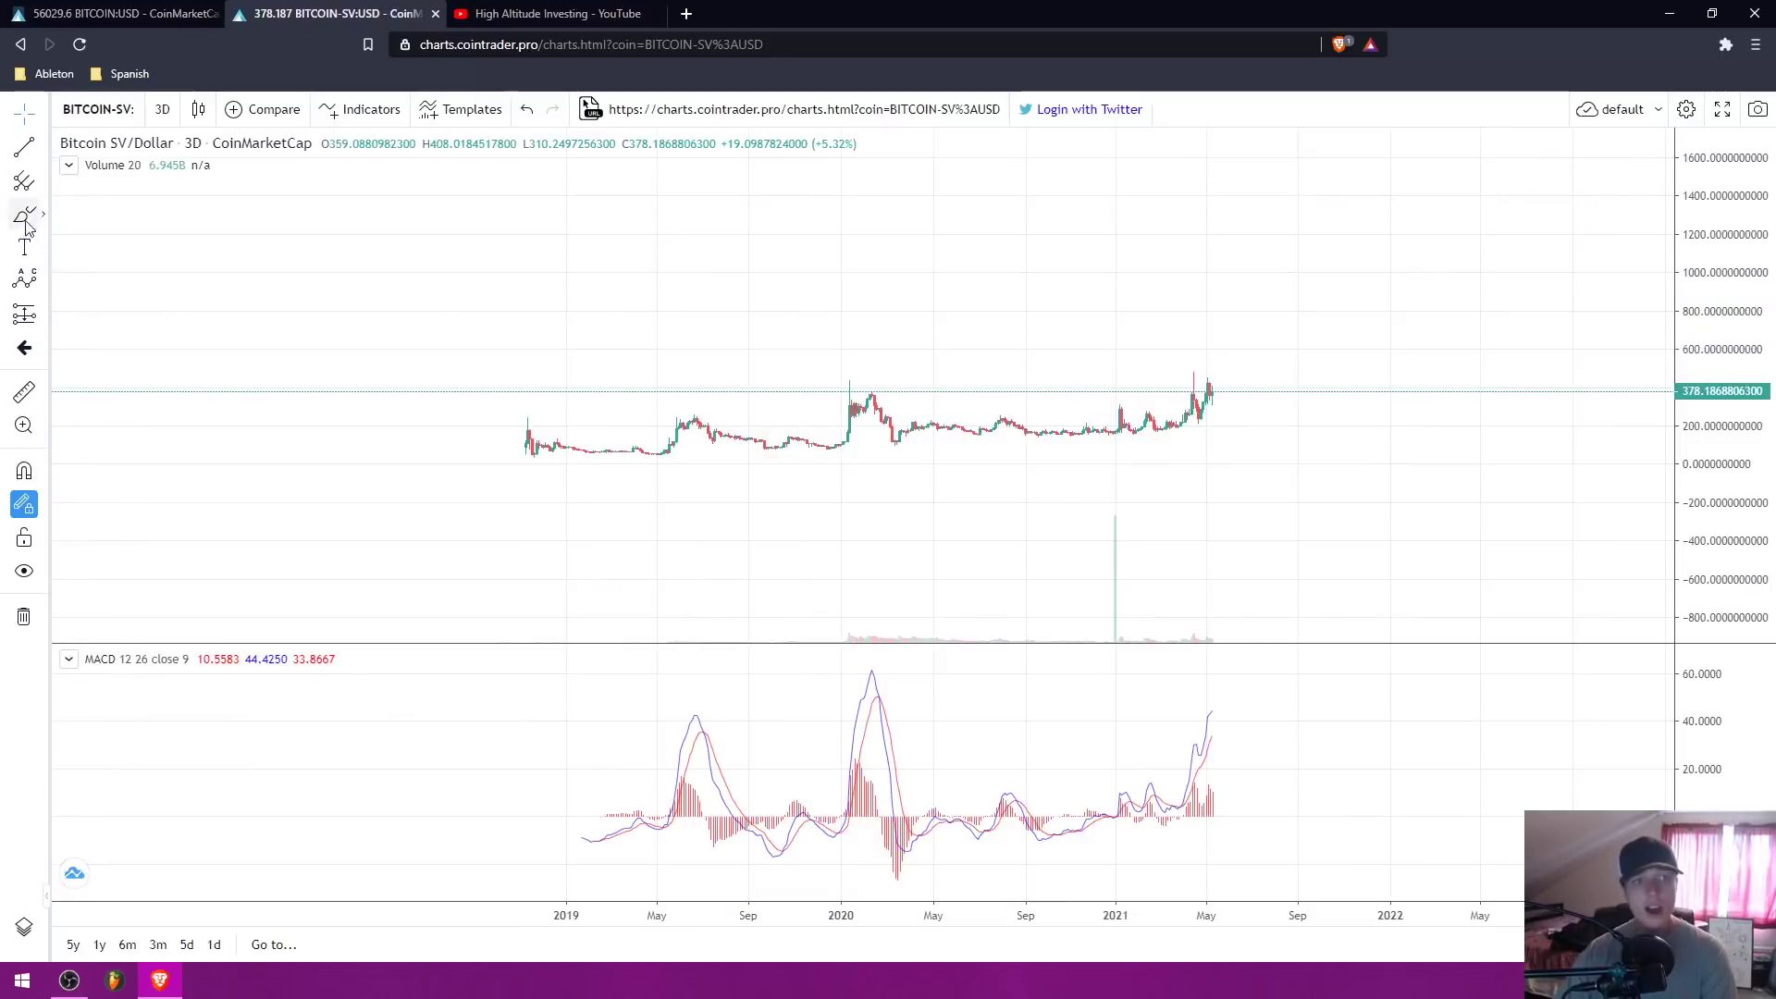
pyautogui.moveTo(788, 423)
pyautogui.mouseDown()
pyautogui.moveTo(773, 424)
pyautogui.moveTo(811, 471)
pyautogui.moveTo(828, 428)
pyautogui.moveTo(788, 423)
pyautogui.mouseUp()
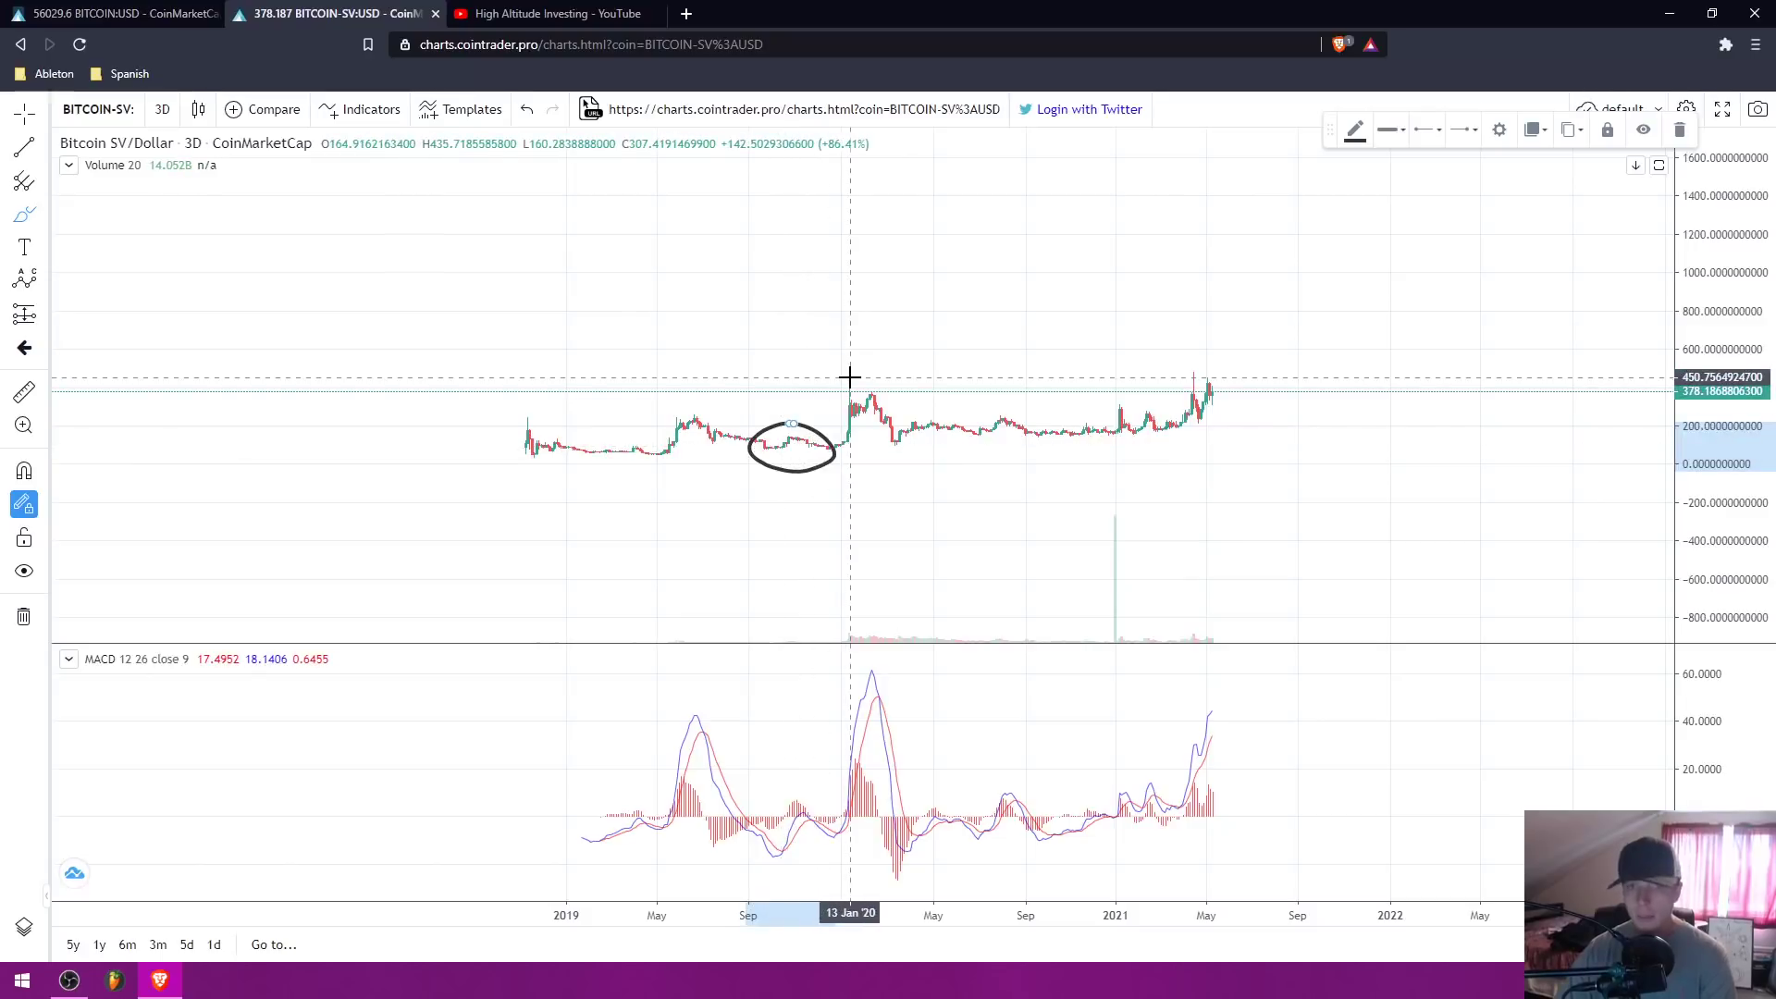
pyautogui.moveTo(850, 377); pyautogui.dragTo(1156, 387)
pyautogui.moveTo(852, 450); pyautogui.dragTo(1219, 441)
# Step: Delete the brushed circle around the late-2019 low
pyautogui.click(24, 113)
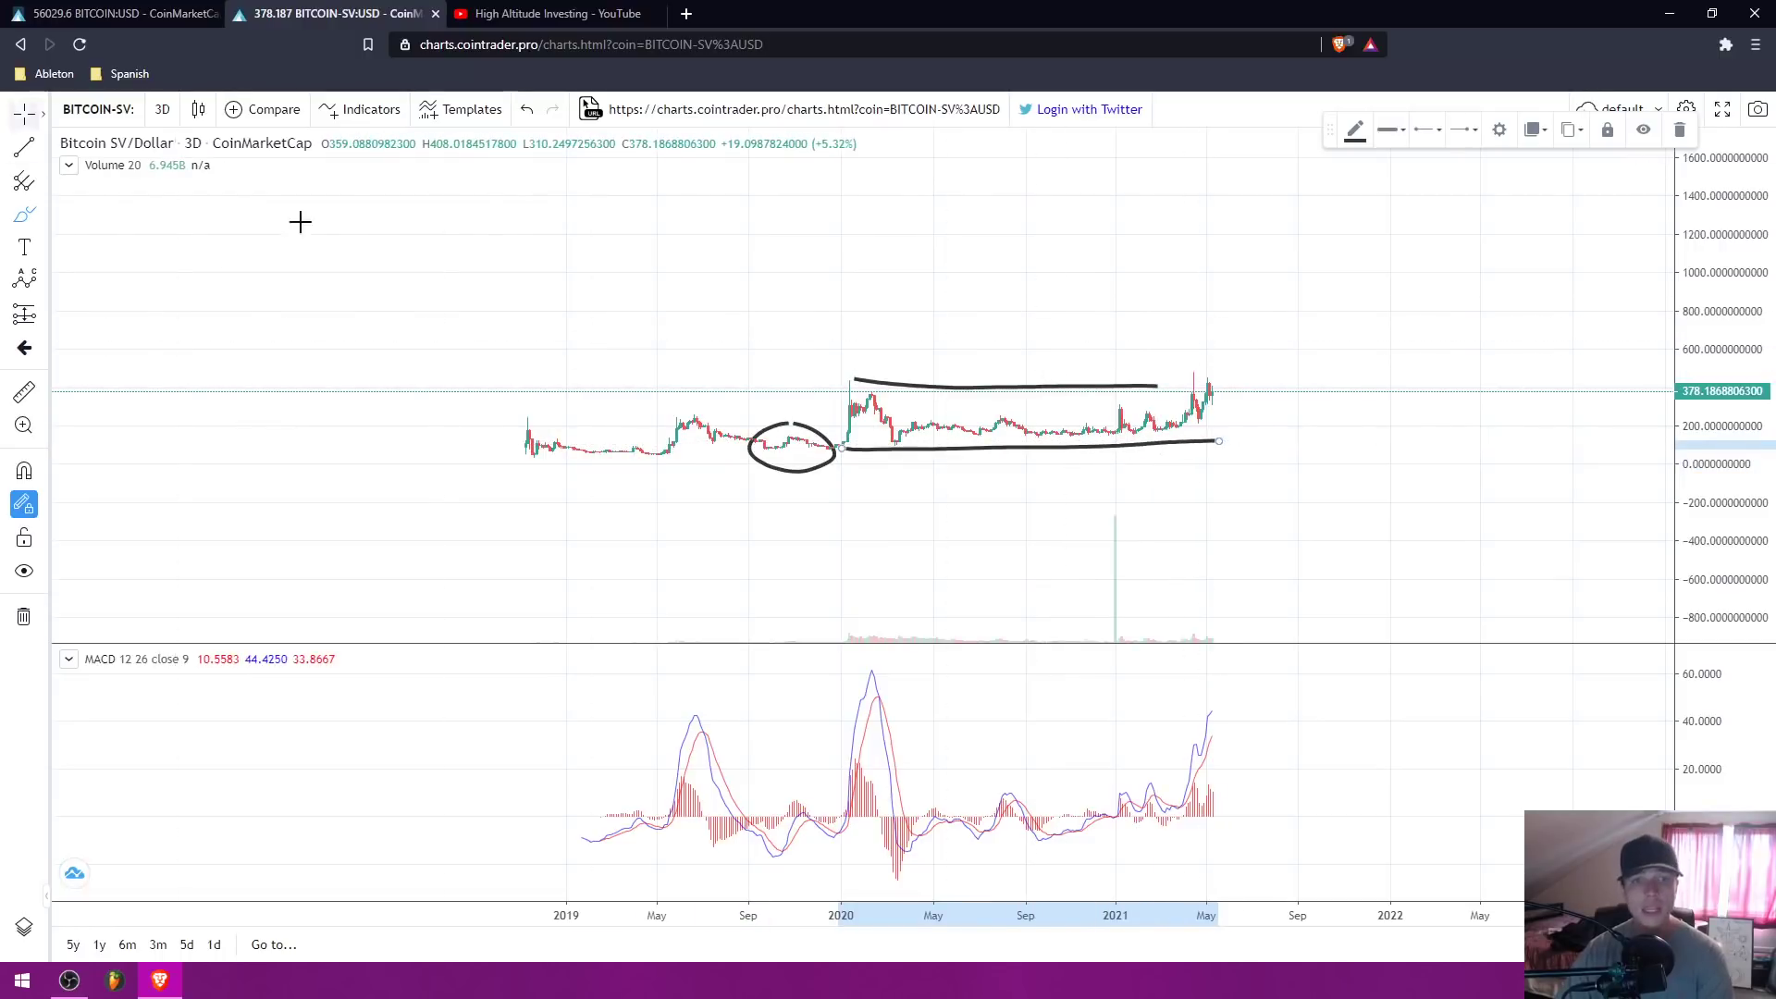
pyautogui.hscroll(2, 594, 302)
pyautogui.press('Delete')
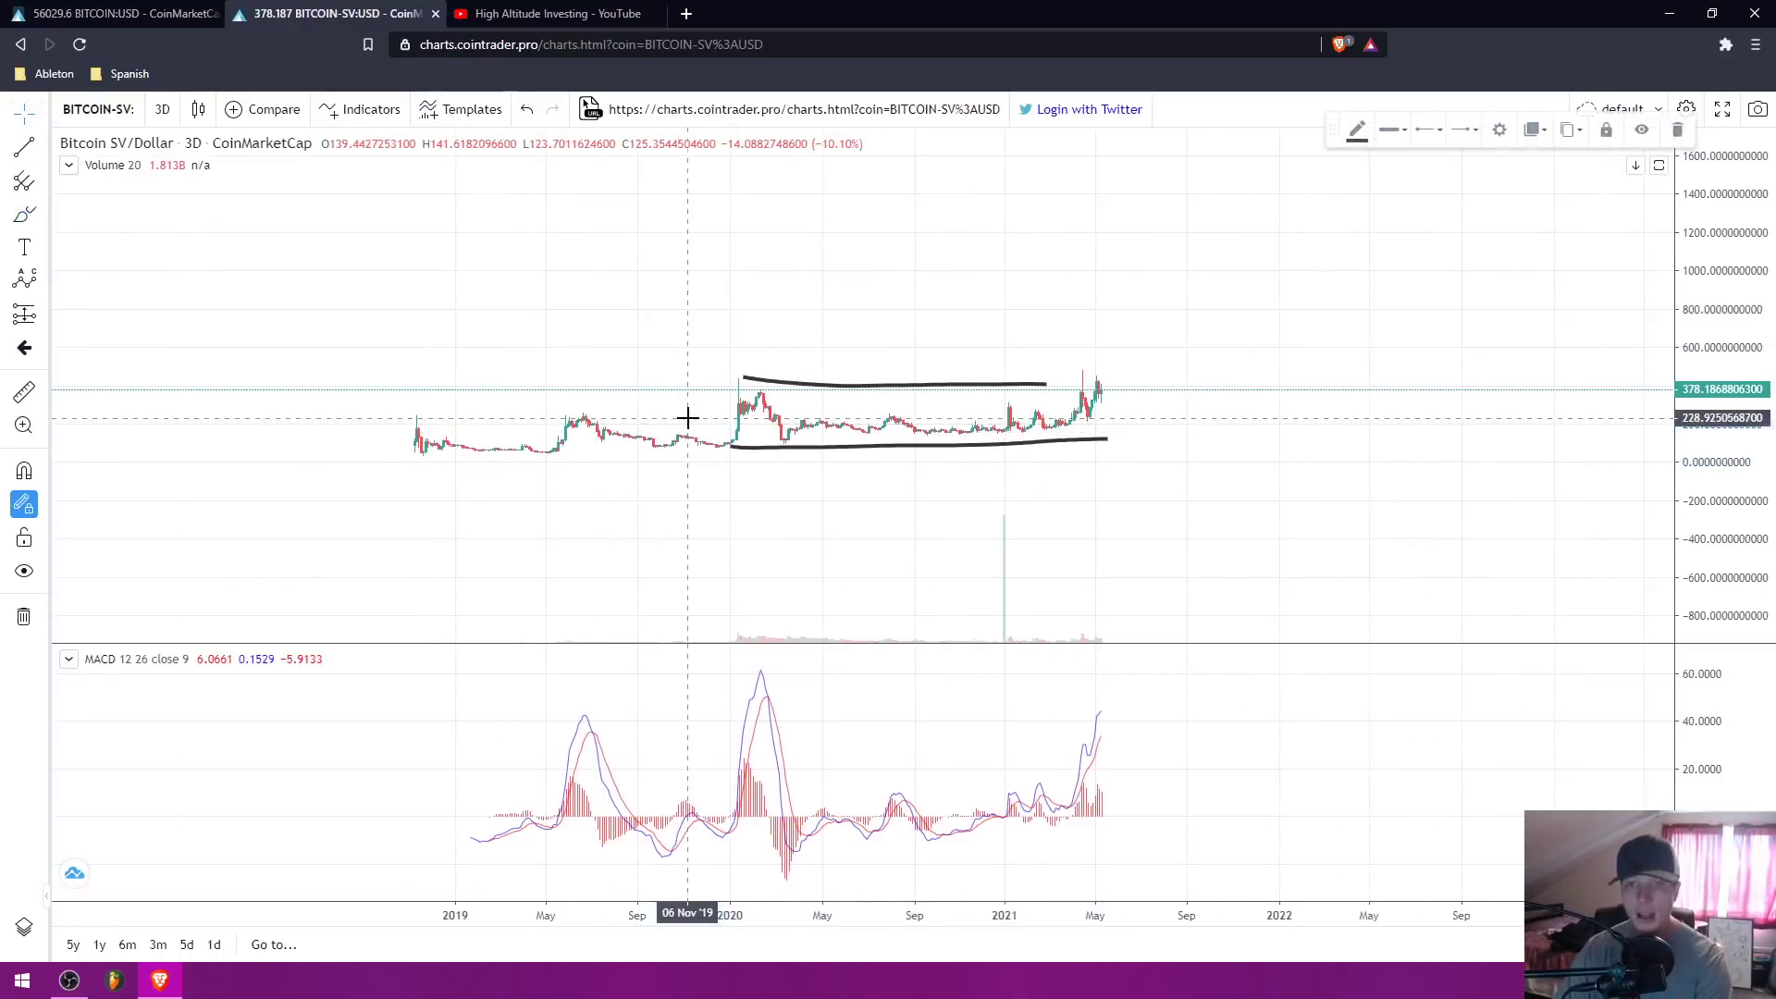
# Step: Draw a vertical red trend line from the upper range line down to the lower one at 24 Feb '20
pyautogui.moveTo(686, 413); pyautogui.dragTo(552, 369)
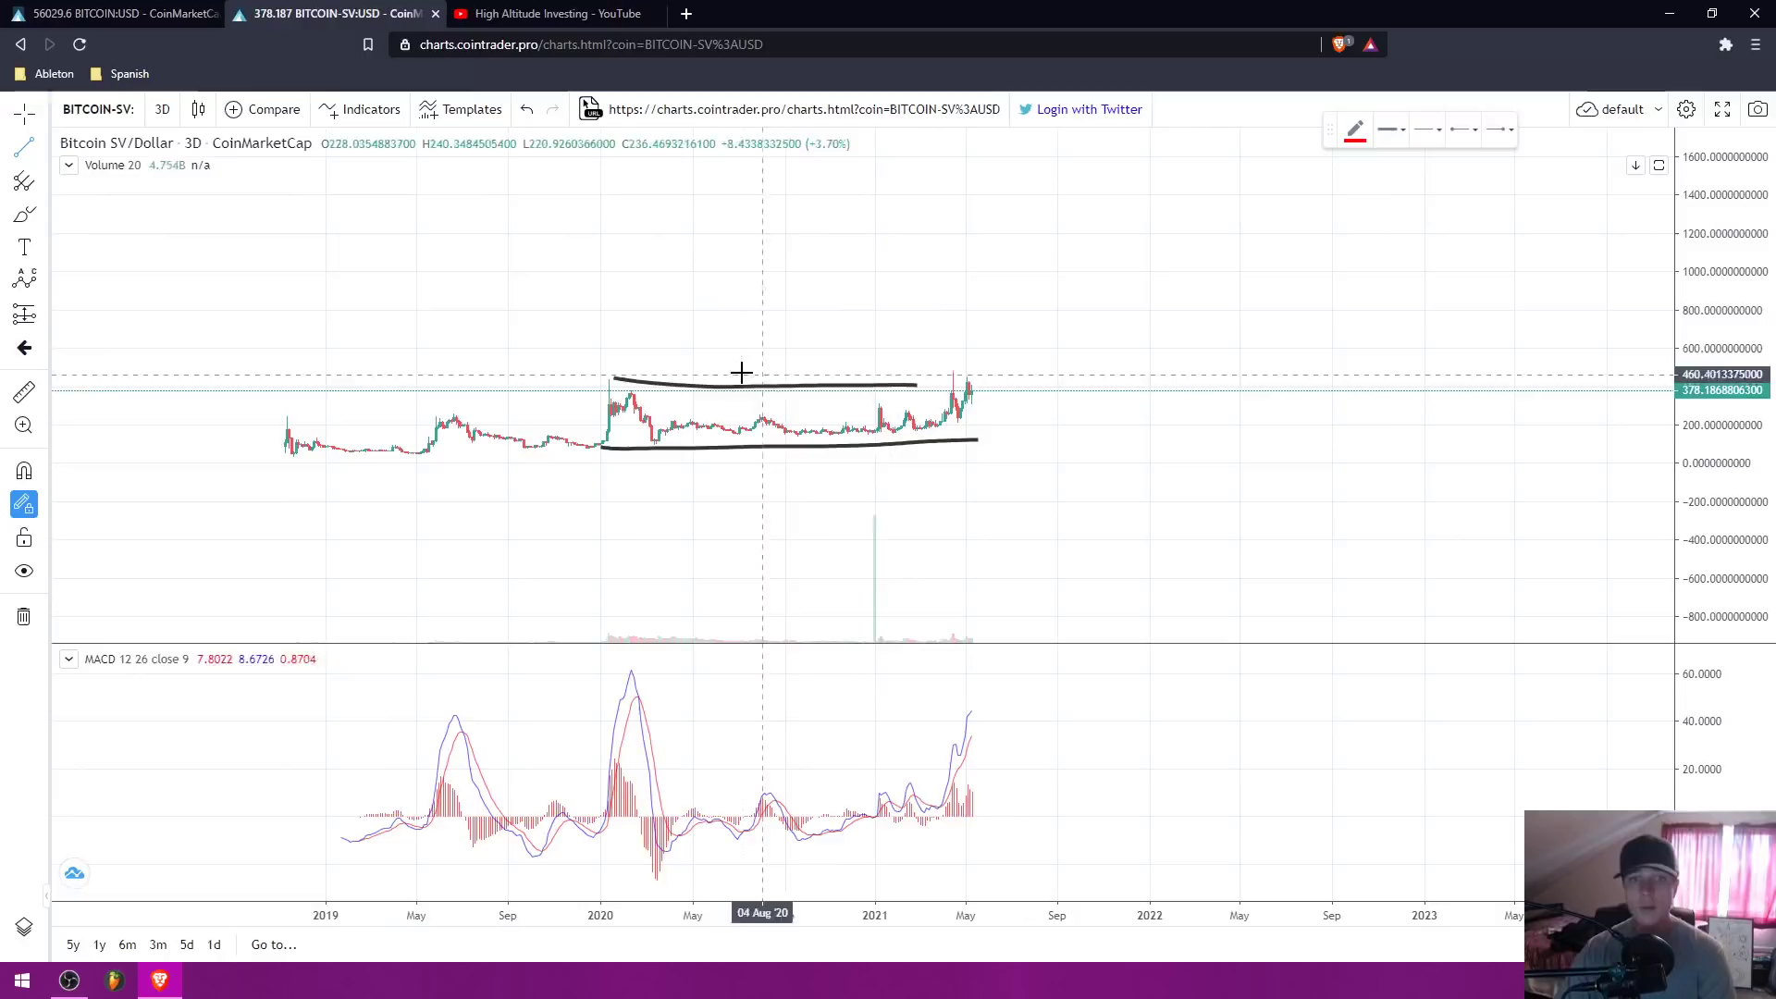
pyautogui.click(640, 382)
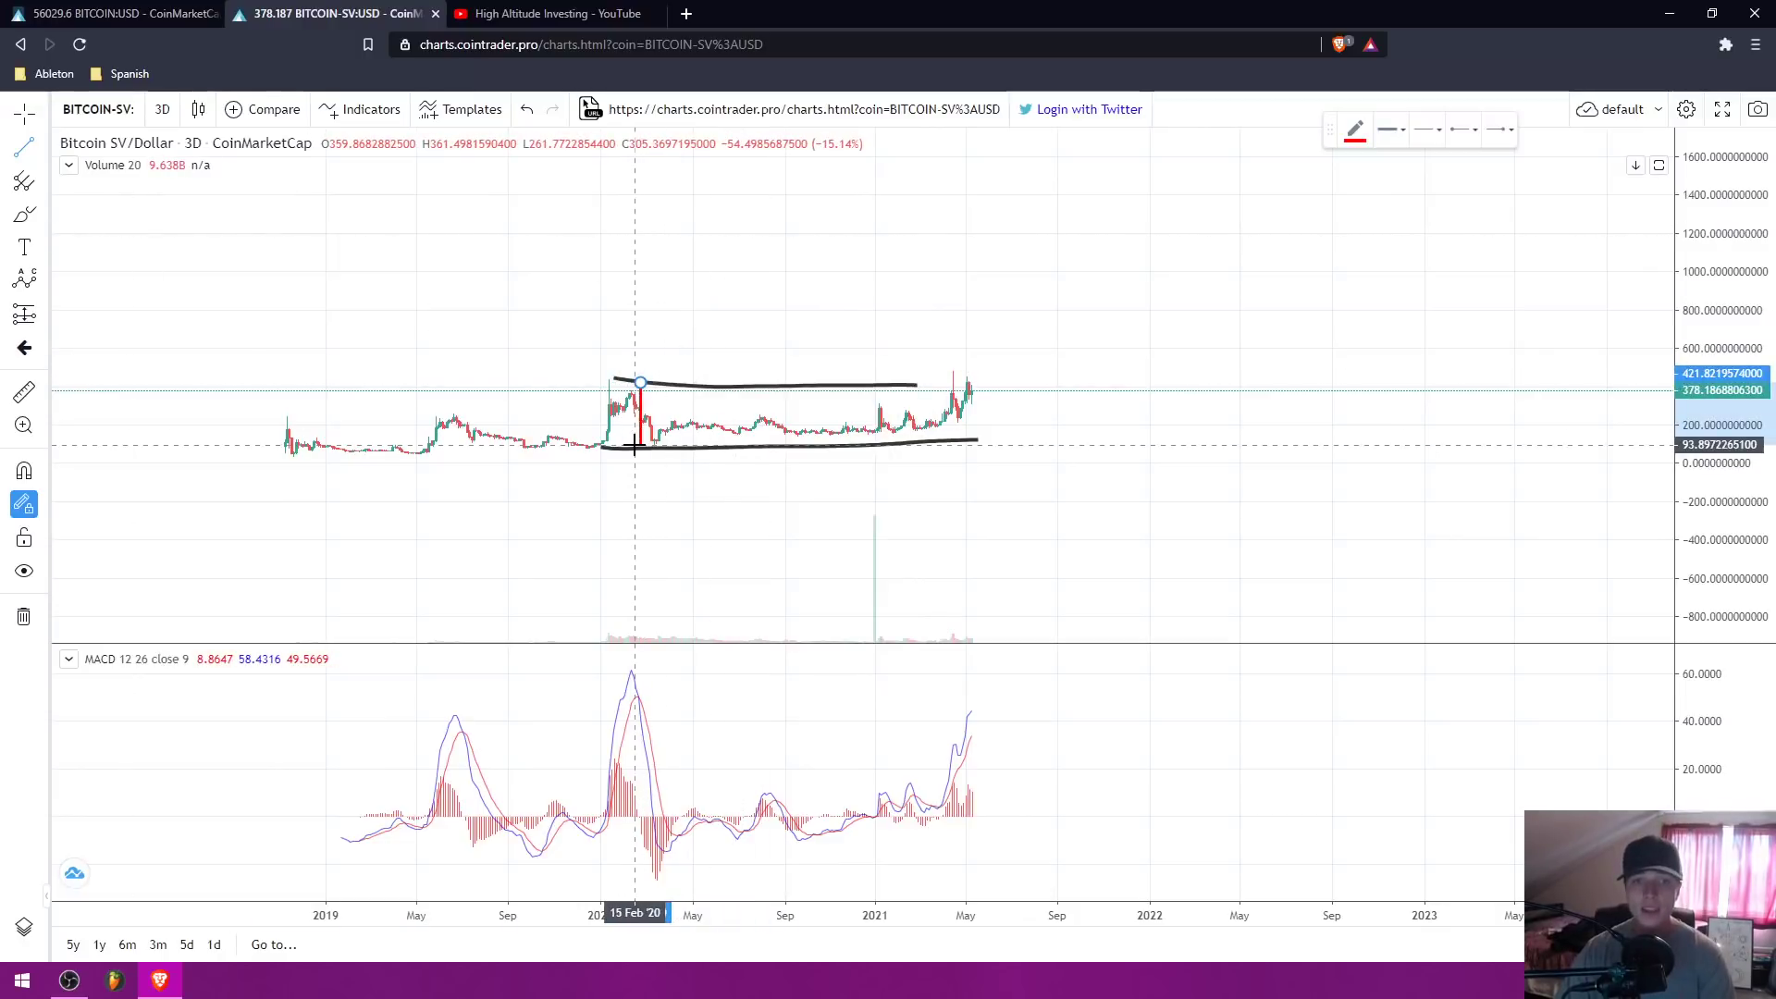
pyautogui.click(637, 447)
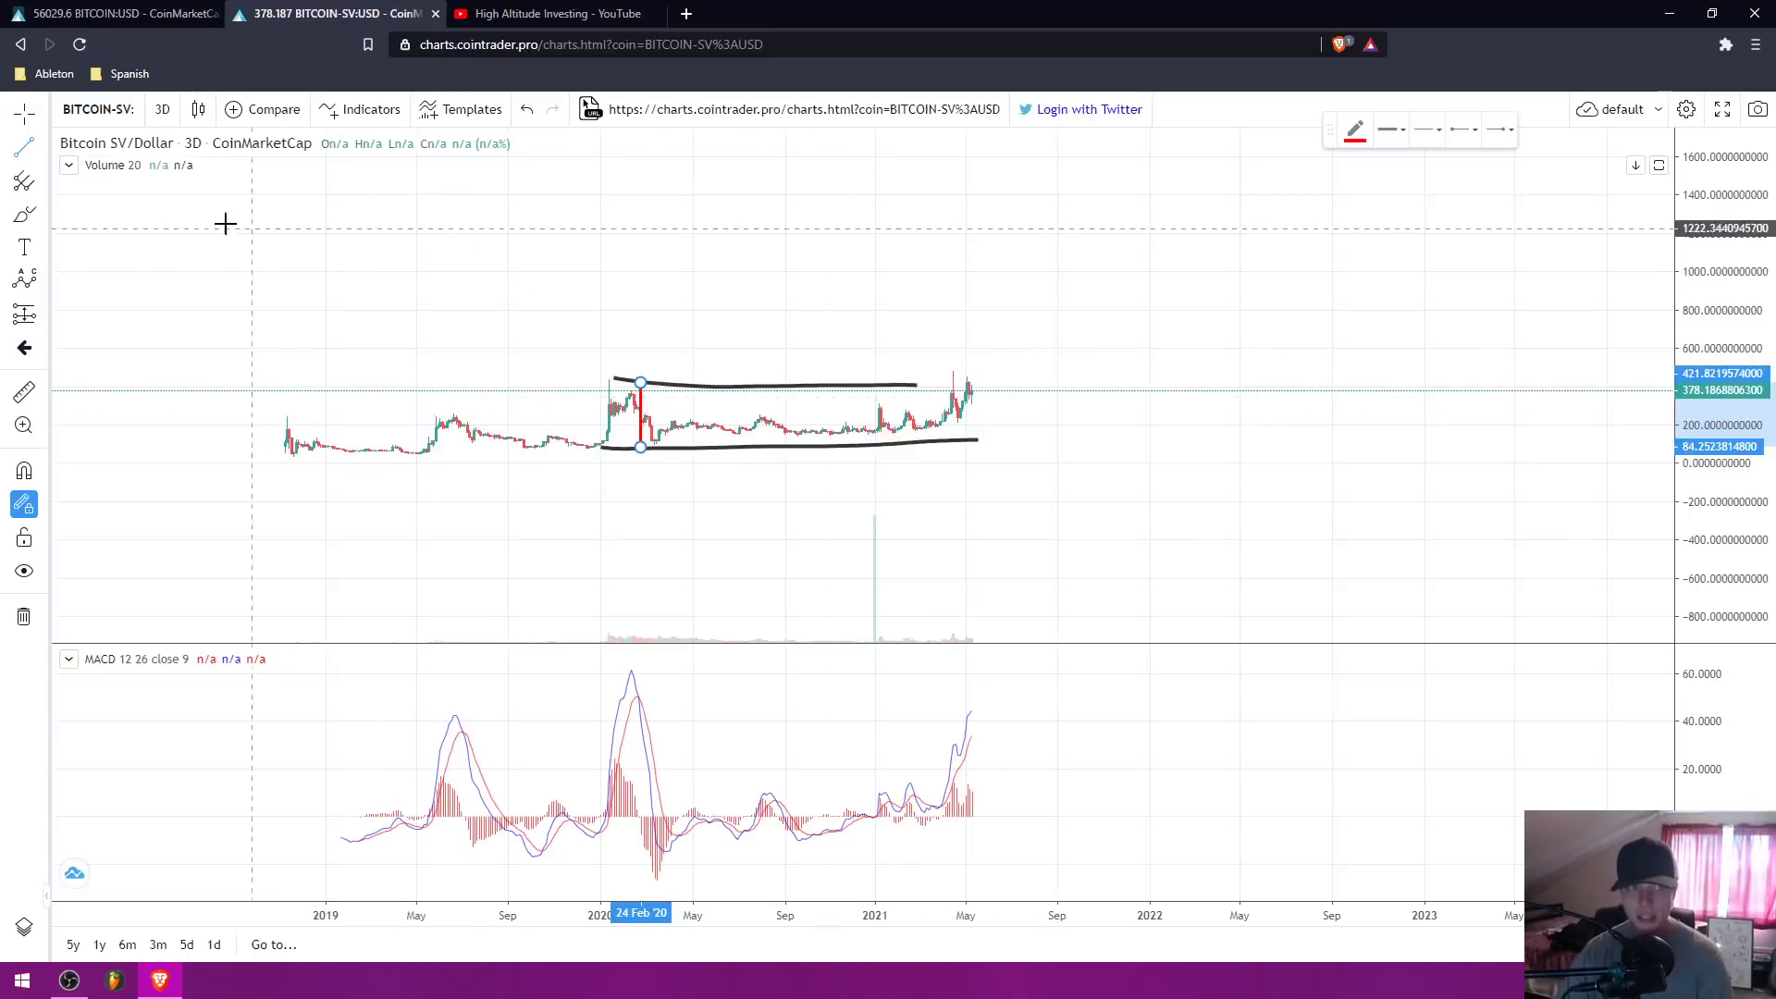
# Step: Move the vertical trend line to stand on the upper range line at 29 Nov '20 and delete it
pyautogui.click(640, 381)
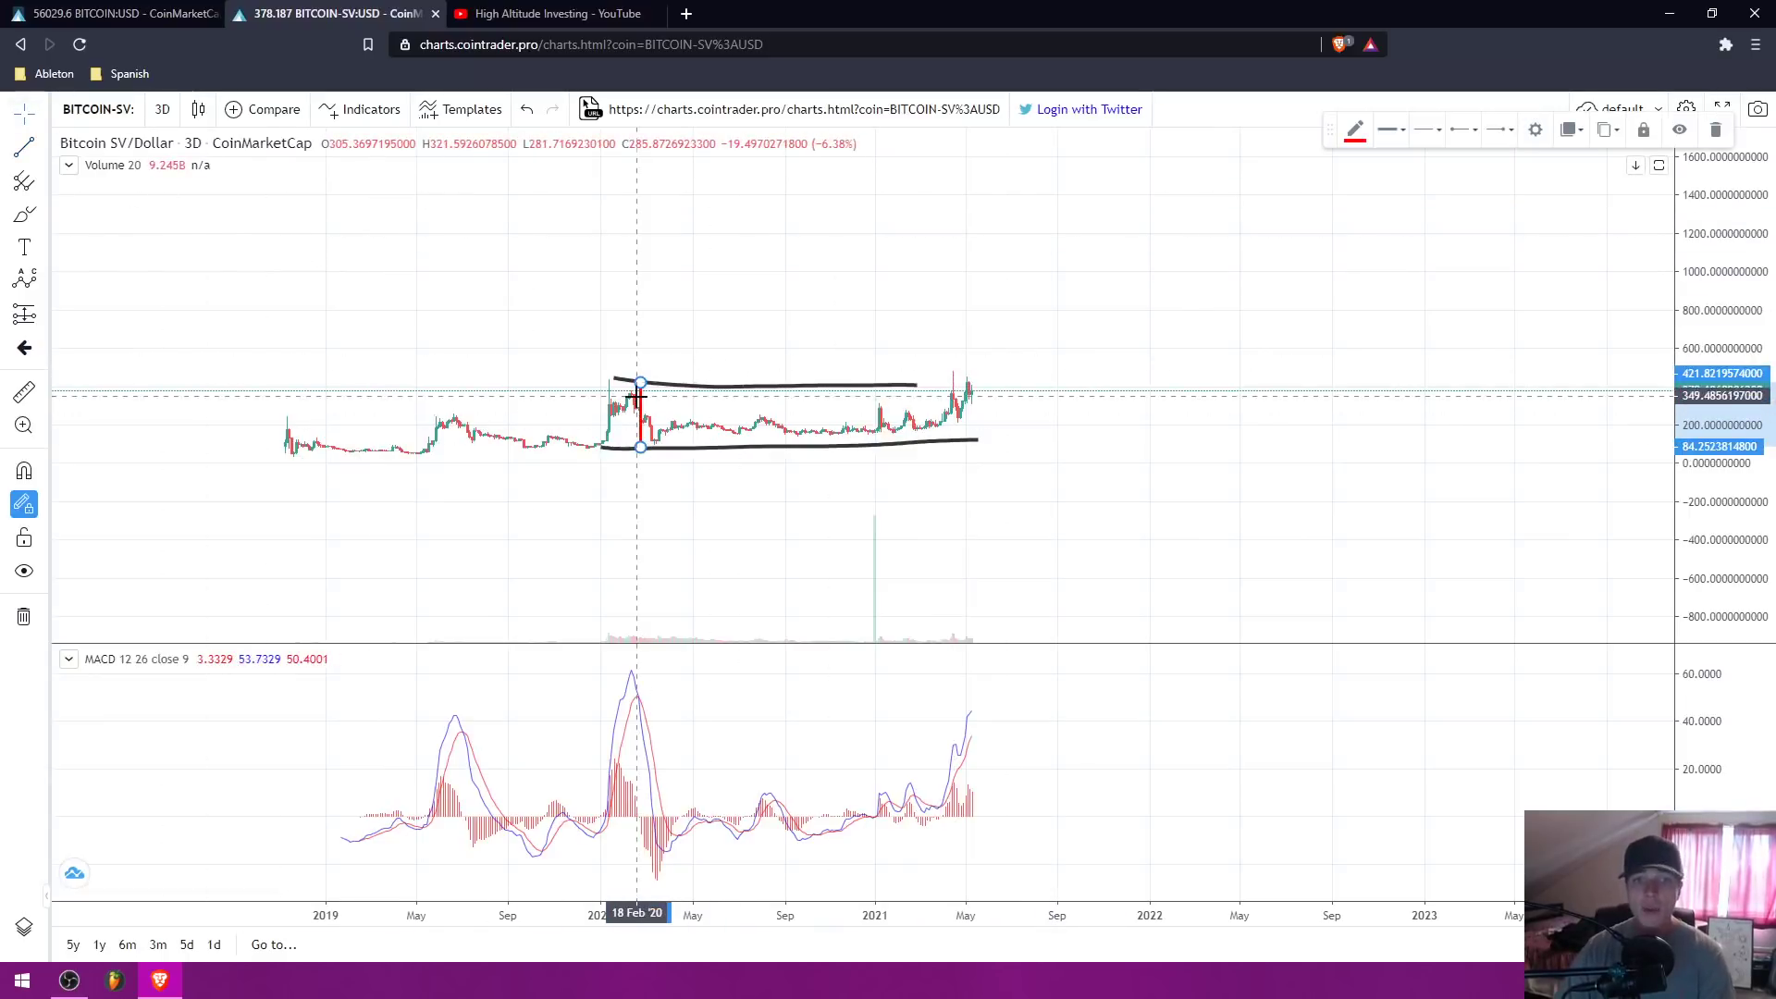
pyautogui.moveTo(642, 407); pyautogui.dragTo(851, 348)
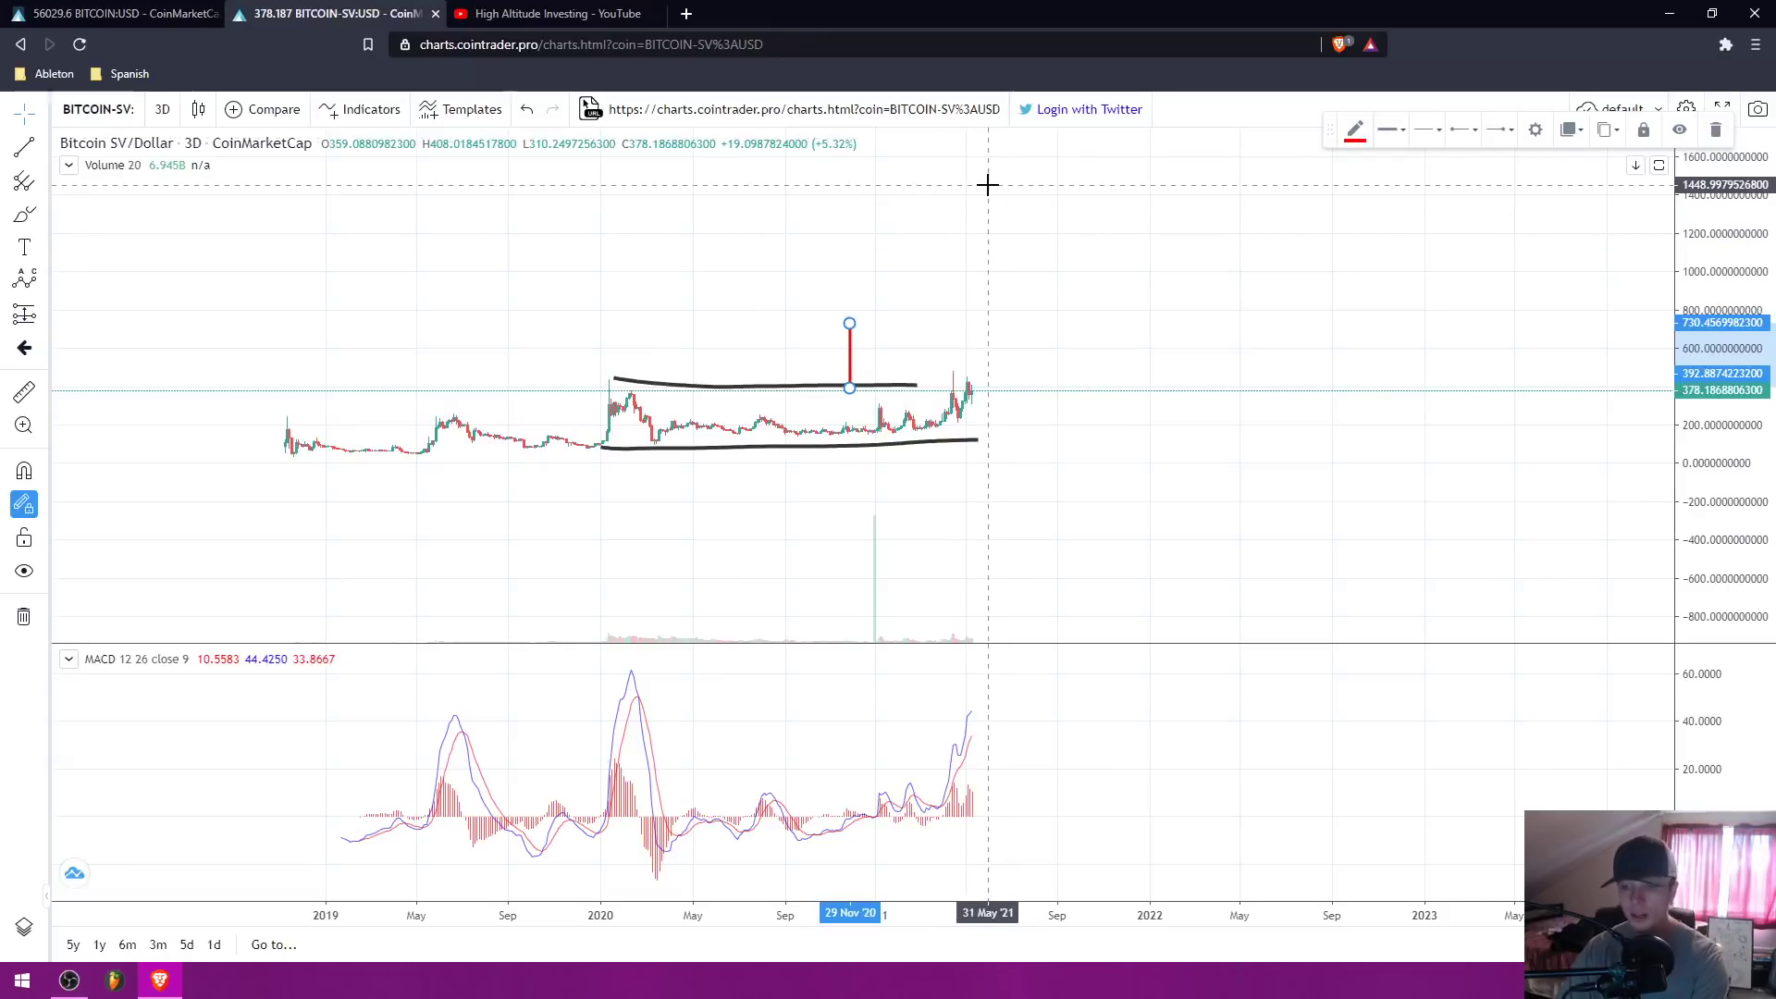
pyautogui.press('Delete')
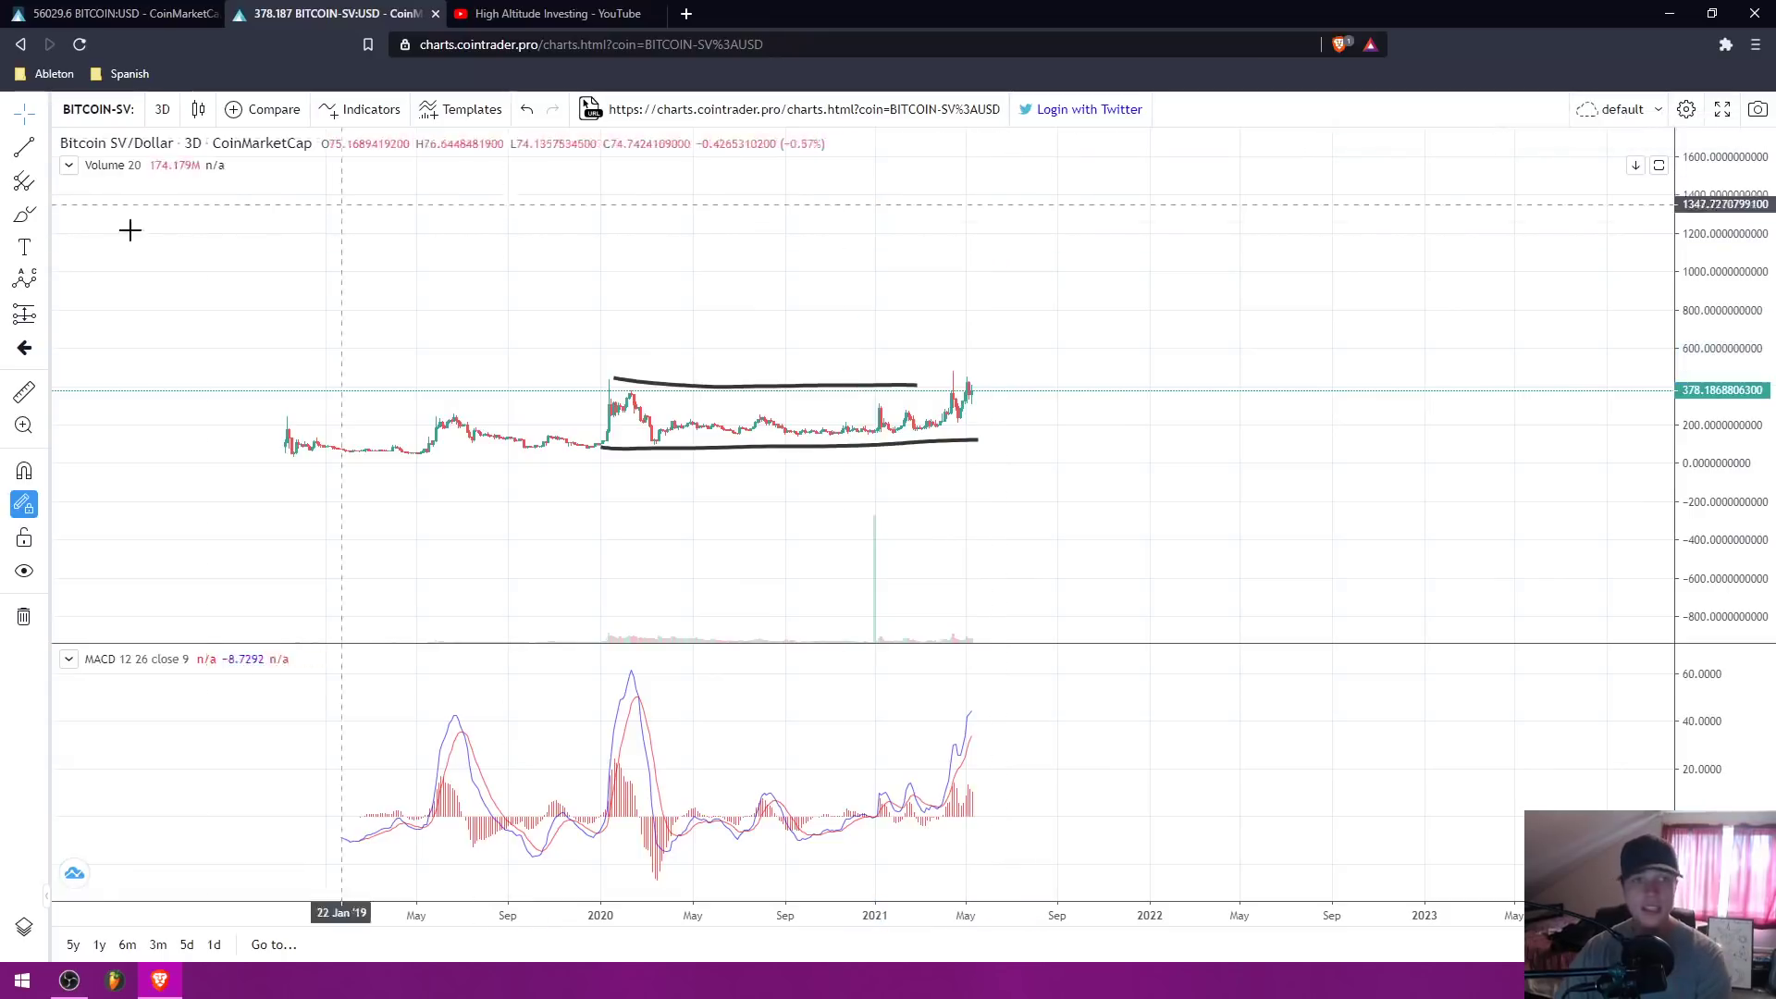
# Step: Handwrite "$1100" with the Brush above the price candles and add an upward-pointing arrow after it
pyautogui.click(20, 213)
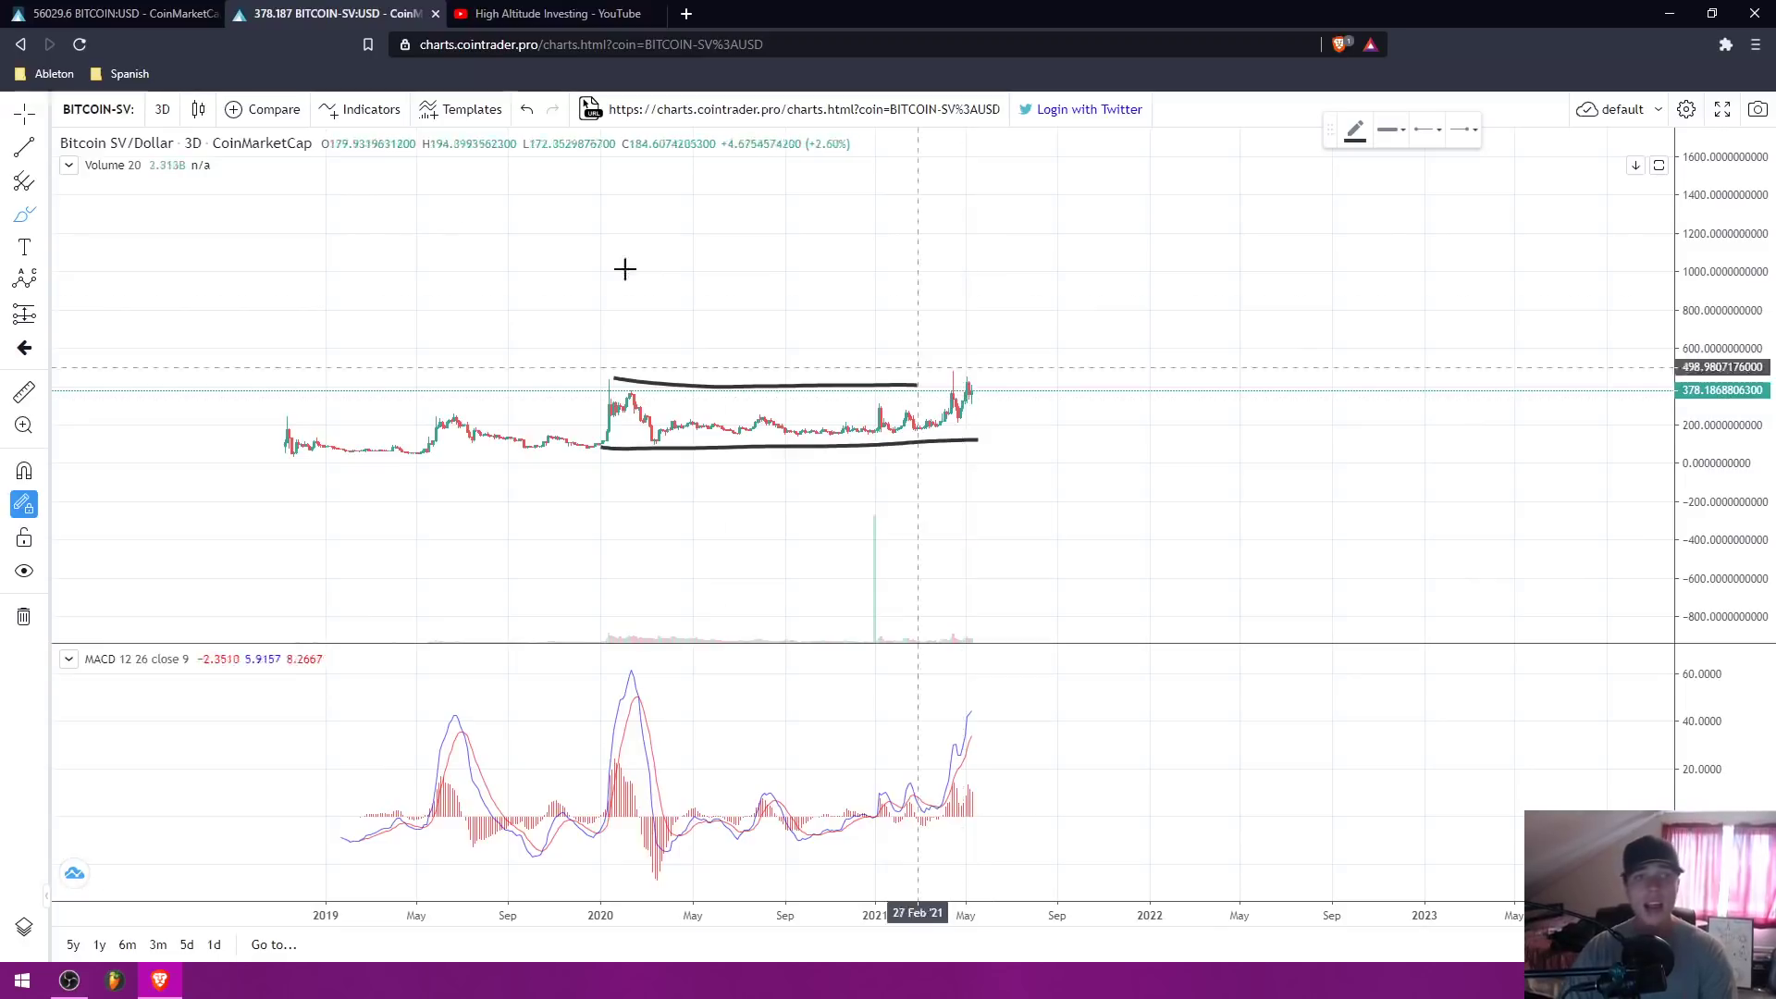
pyautogui.moveTo(614, 281); pyautogui.dragTo(510, 349)
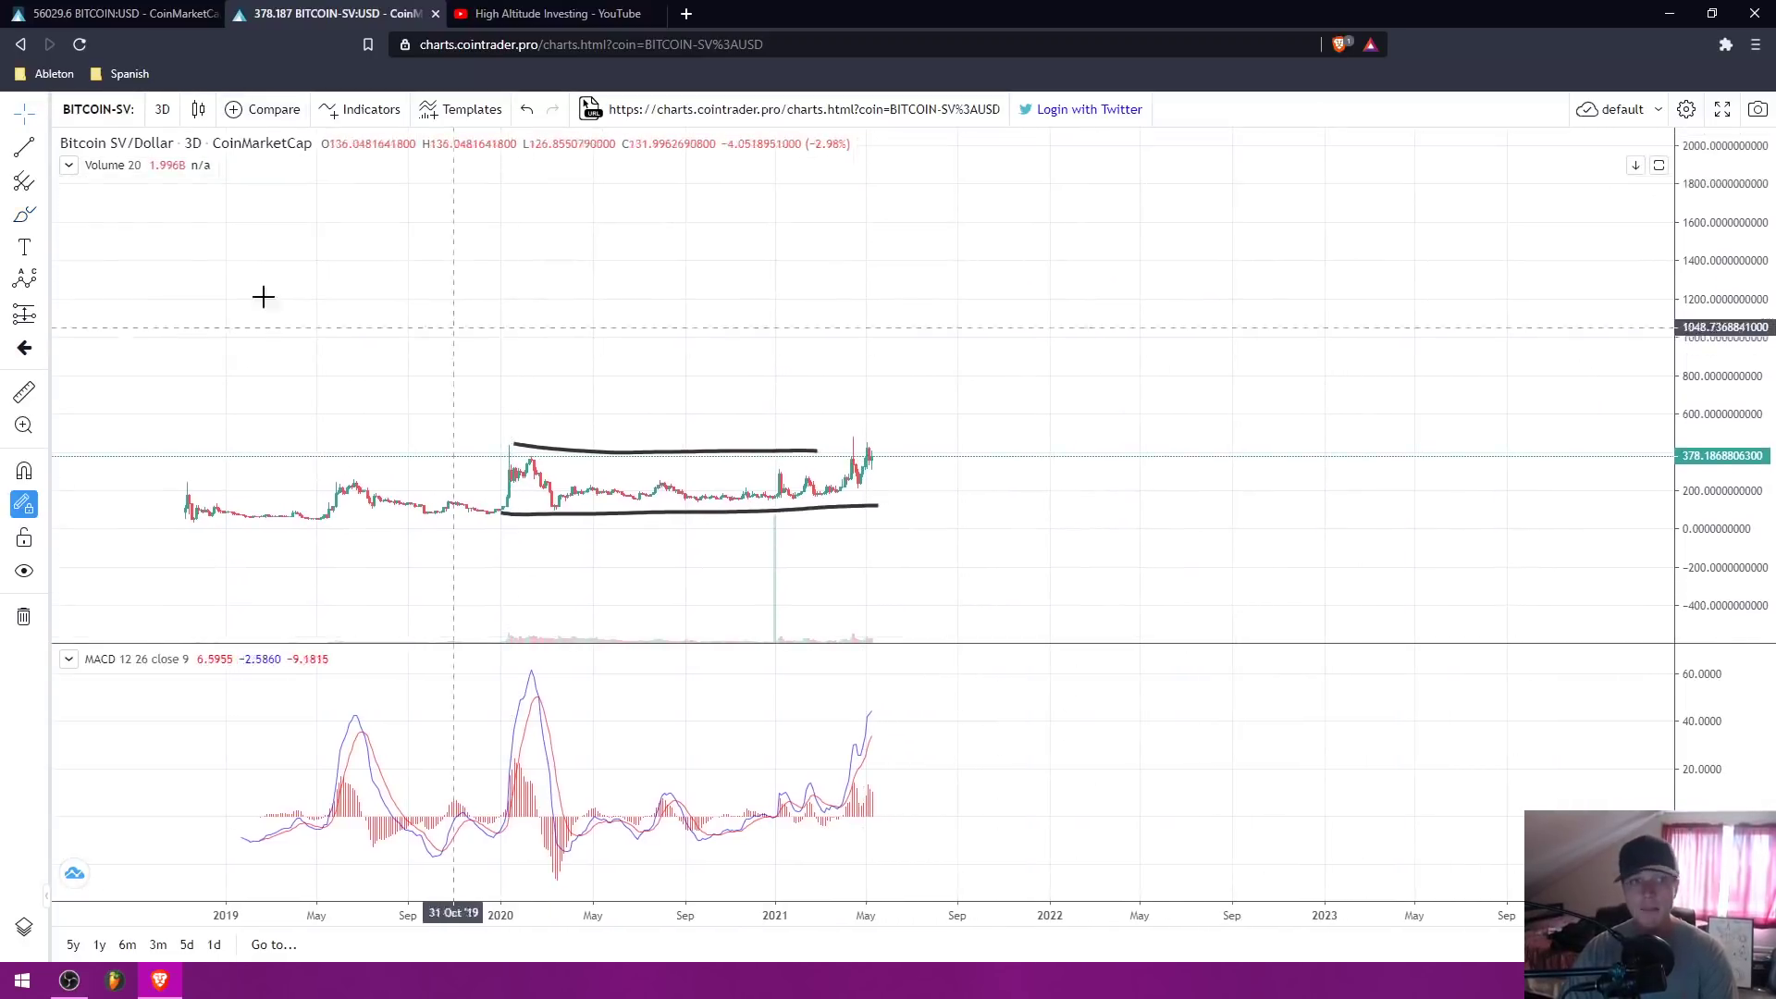
pyautogui.click(24, 214)
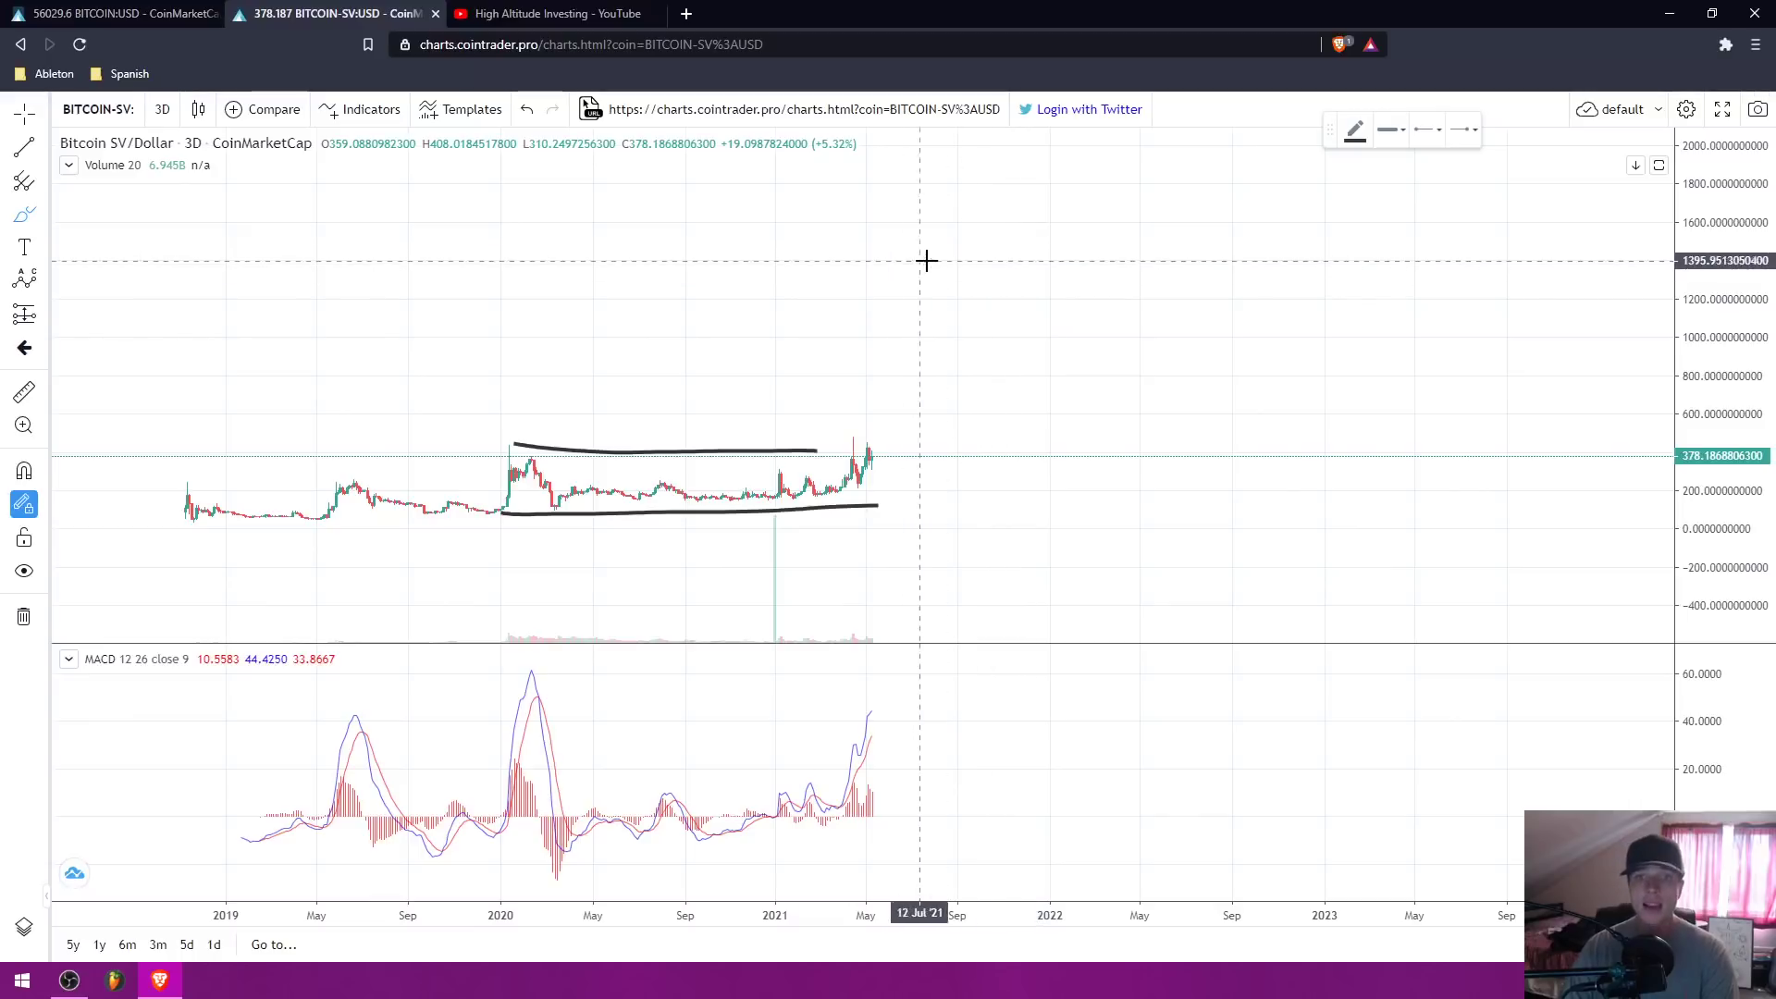
pyautogui.moveTo(928, 241)
pyautogui.mouseDown()
pyautogui.moveTo(938, 312)
pyautogui.moveTo(967, 268)
pyautogui.mouseUp()
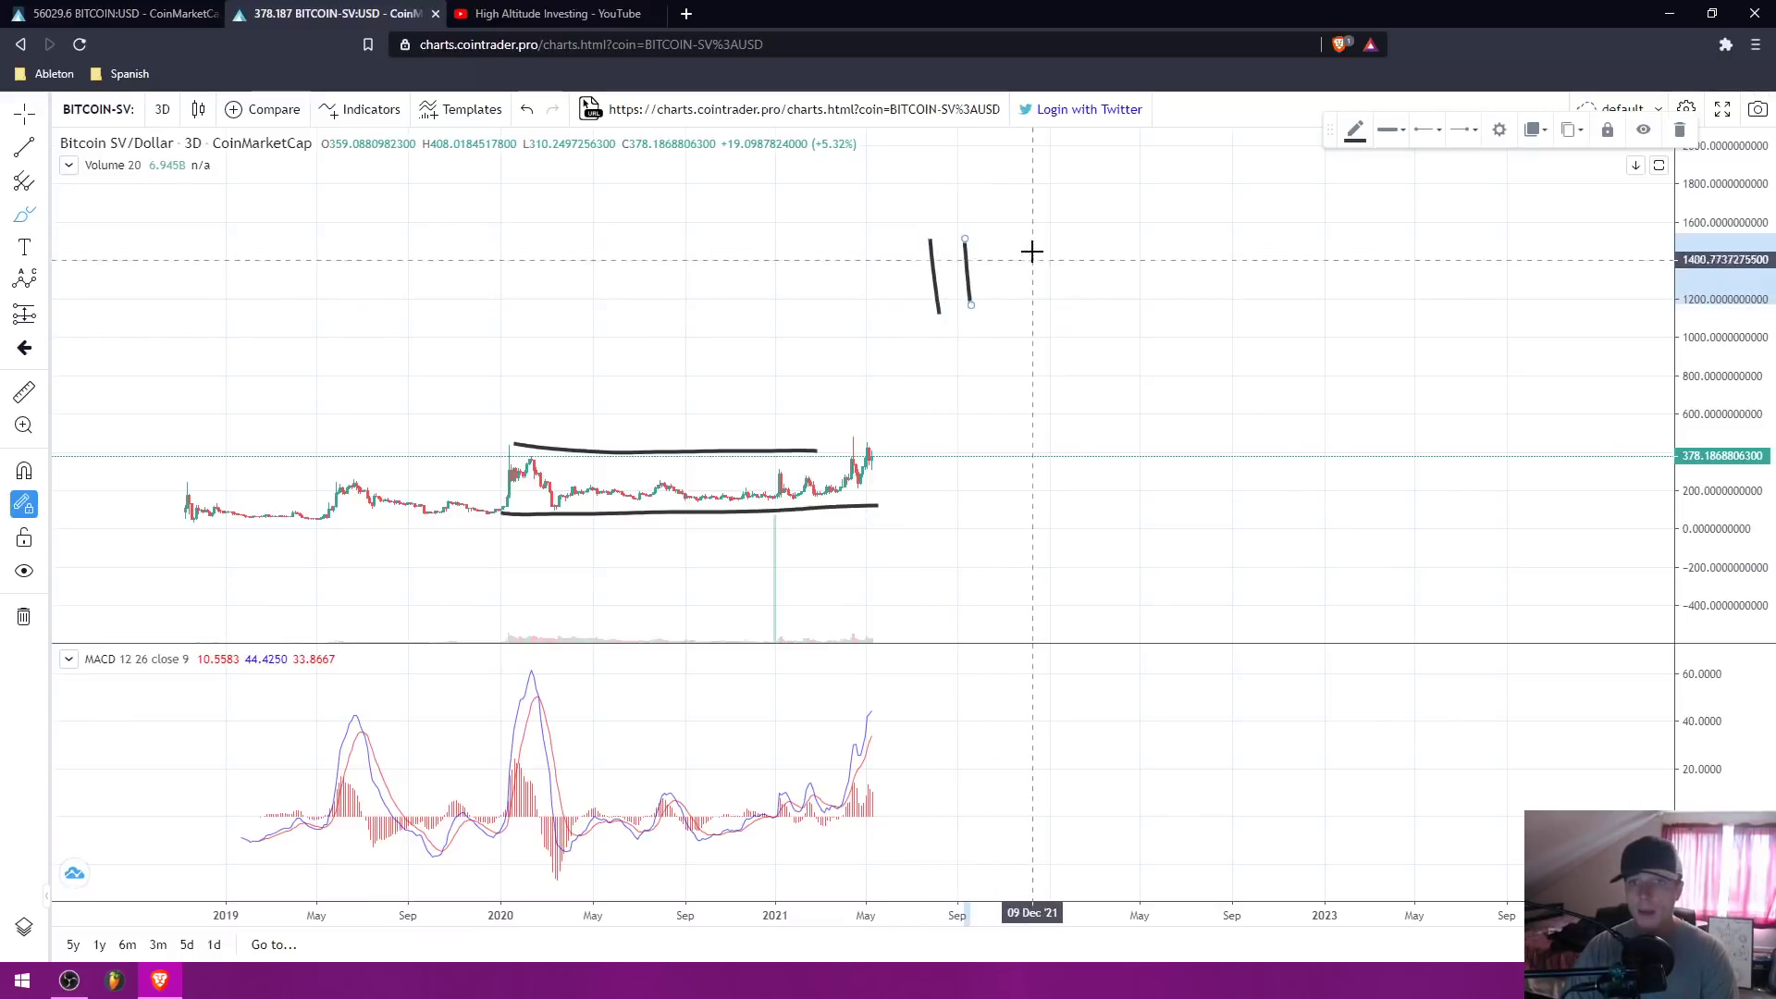
pyautogui.moveTo(1032, 251)
pyautogui.mouseDown()
pyautogui.moveTo(1042, 293)
pyautogui.moveTo(1034, 251)
pyautogui.moveTo(1087, 277)
pyautogui.moveTo(1093, 249)
pyautogui.mouseUp()
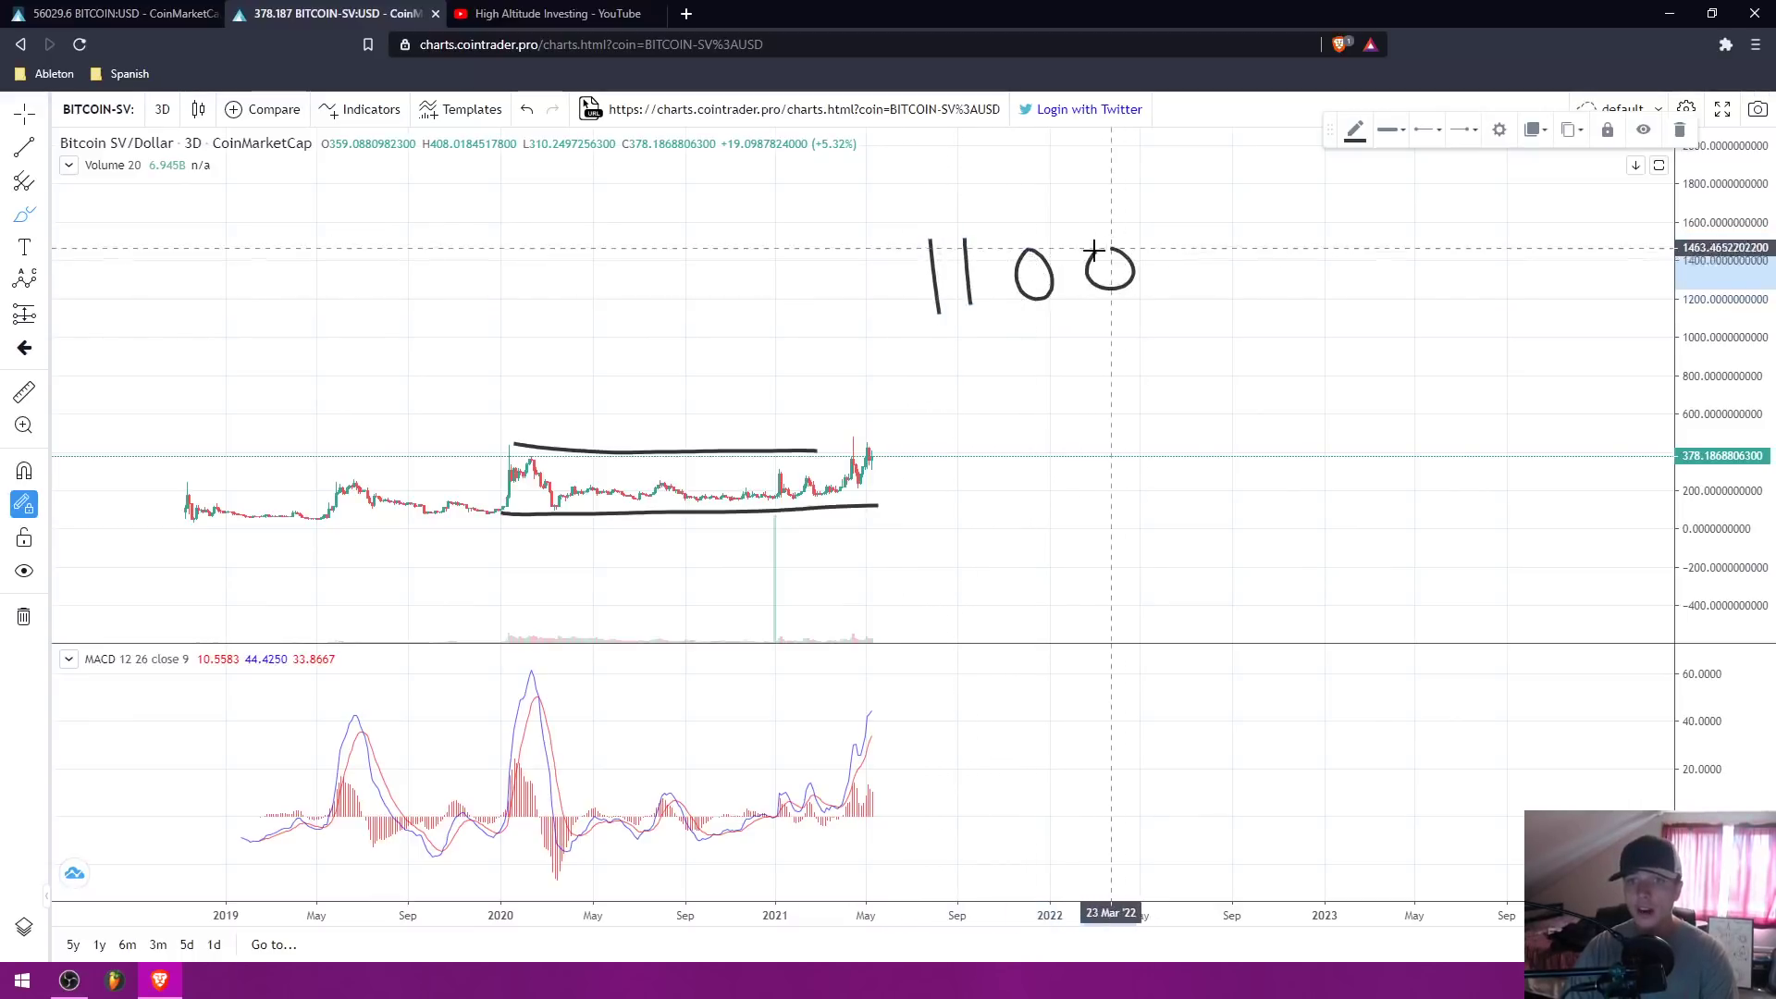
pyautogui.moveTo(873, 222)
pyautogui.mouseDown()
pyautogui.moveTo(904, 278)
pyautogui.moveTo(835, 325)
pyautogui.mouseUp()
pyautogui.moveTo(862, 192); pyautogui.dragTo(860, 354)
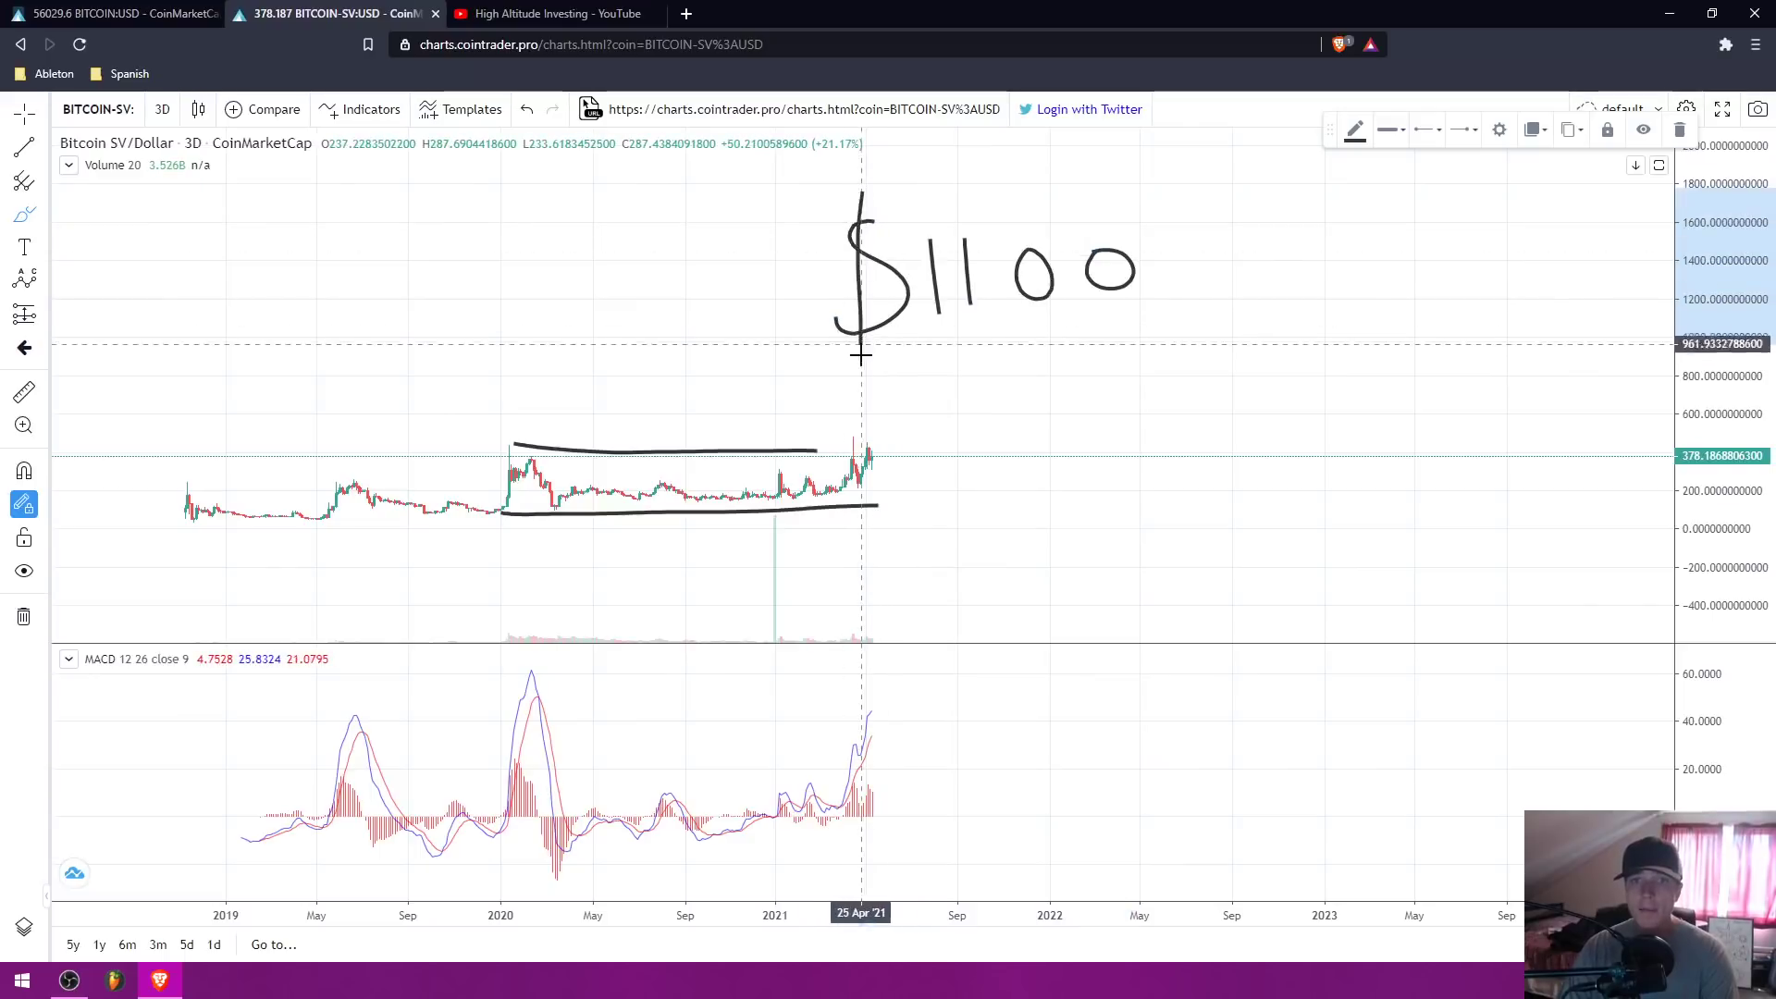
pyautogui.moveTo(878, 194); pyautogui.dragTo(883, 350)
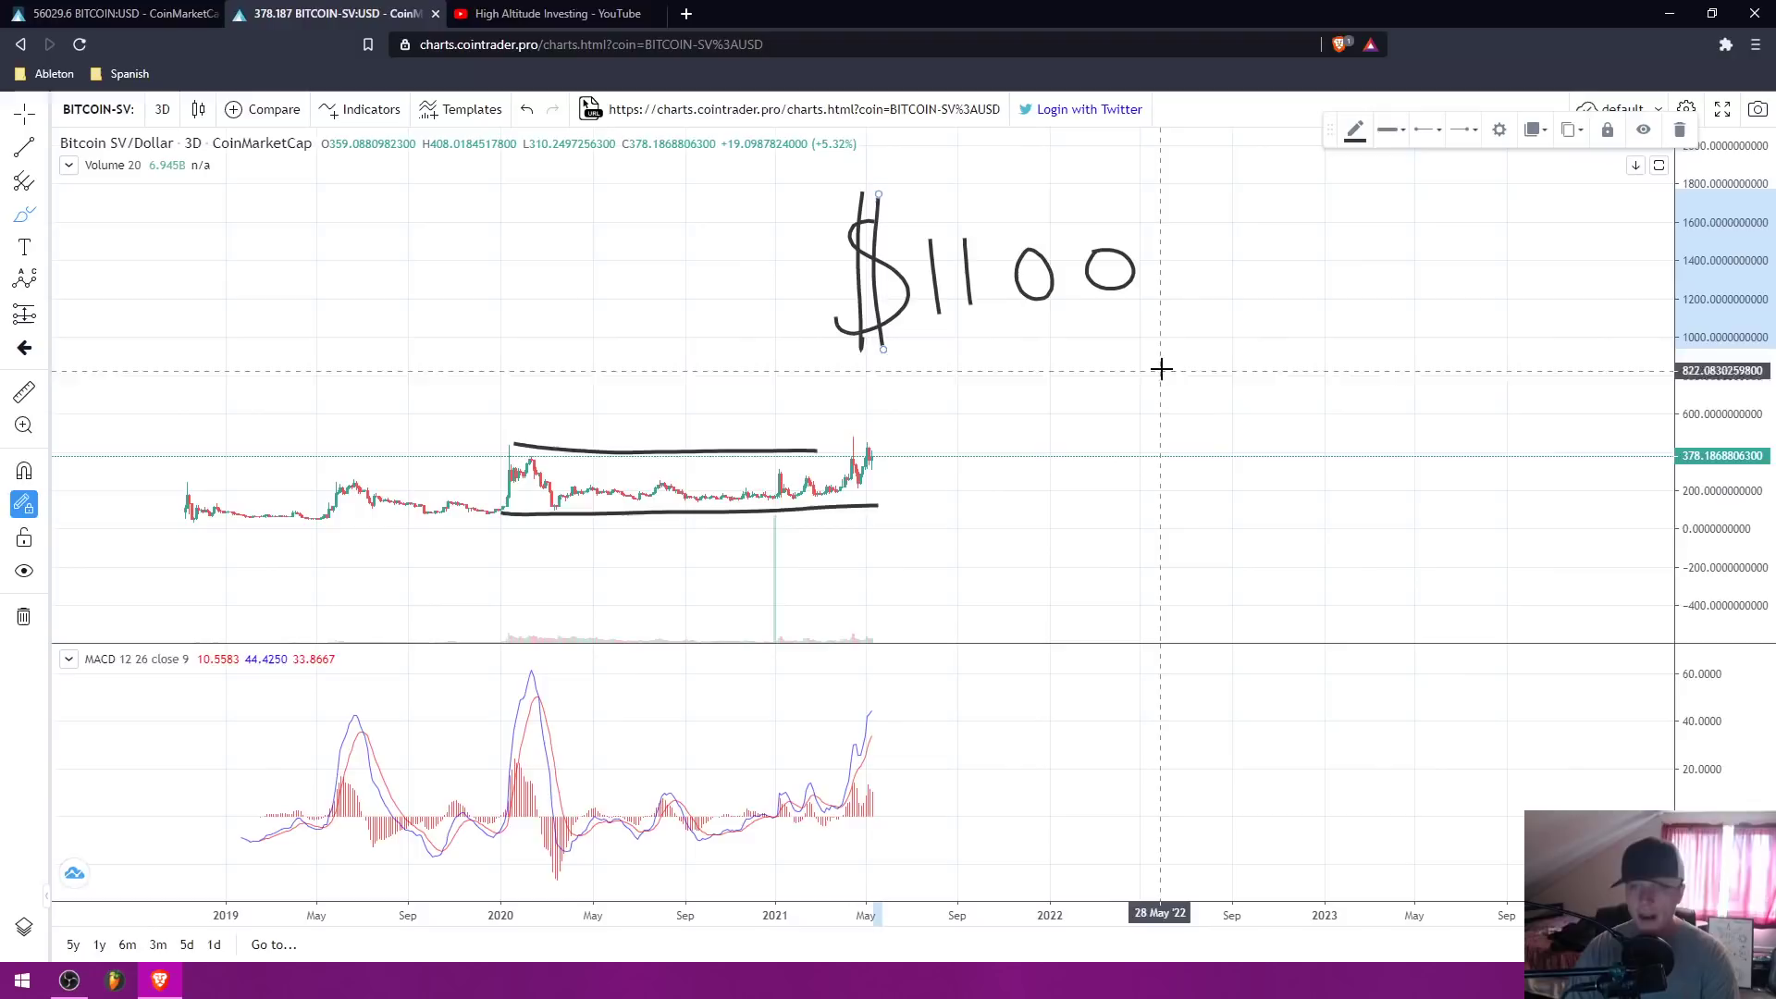
pyautogui.moveTo(1198, 328)
pyautogui.mouseDown()
pyautogui.moveTo(1254, 148)
pyautogui.moveTo(1193, 211)
pyautogui.moveTo(1280, 230)
pyautogui.moveTo(1268, 191)
pyautogui.mouseUp()
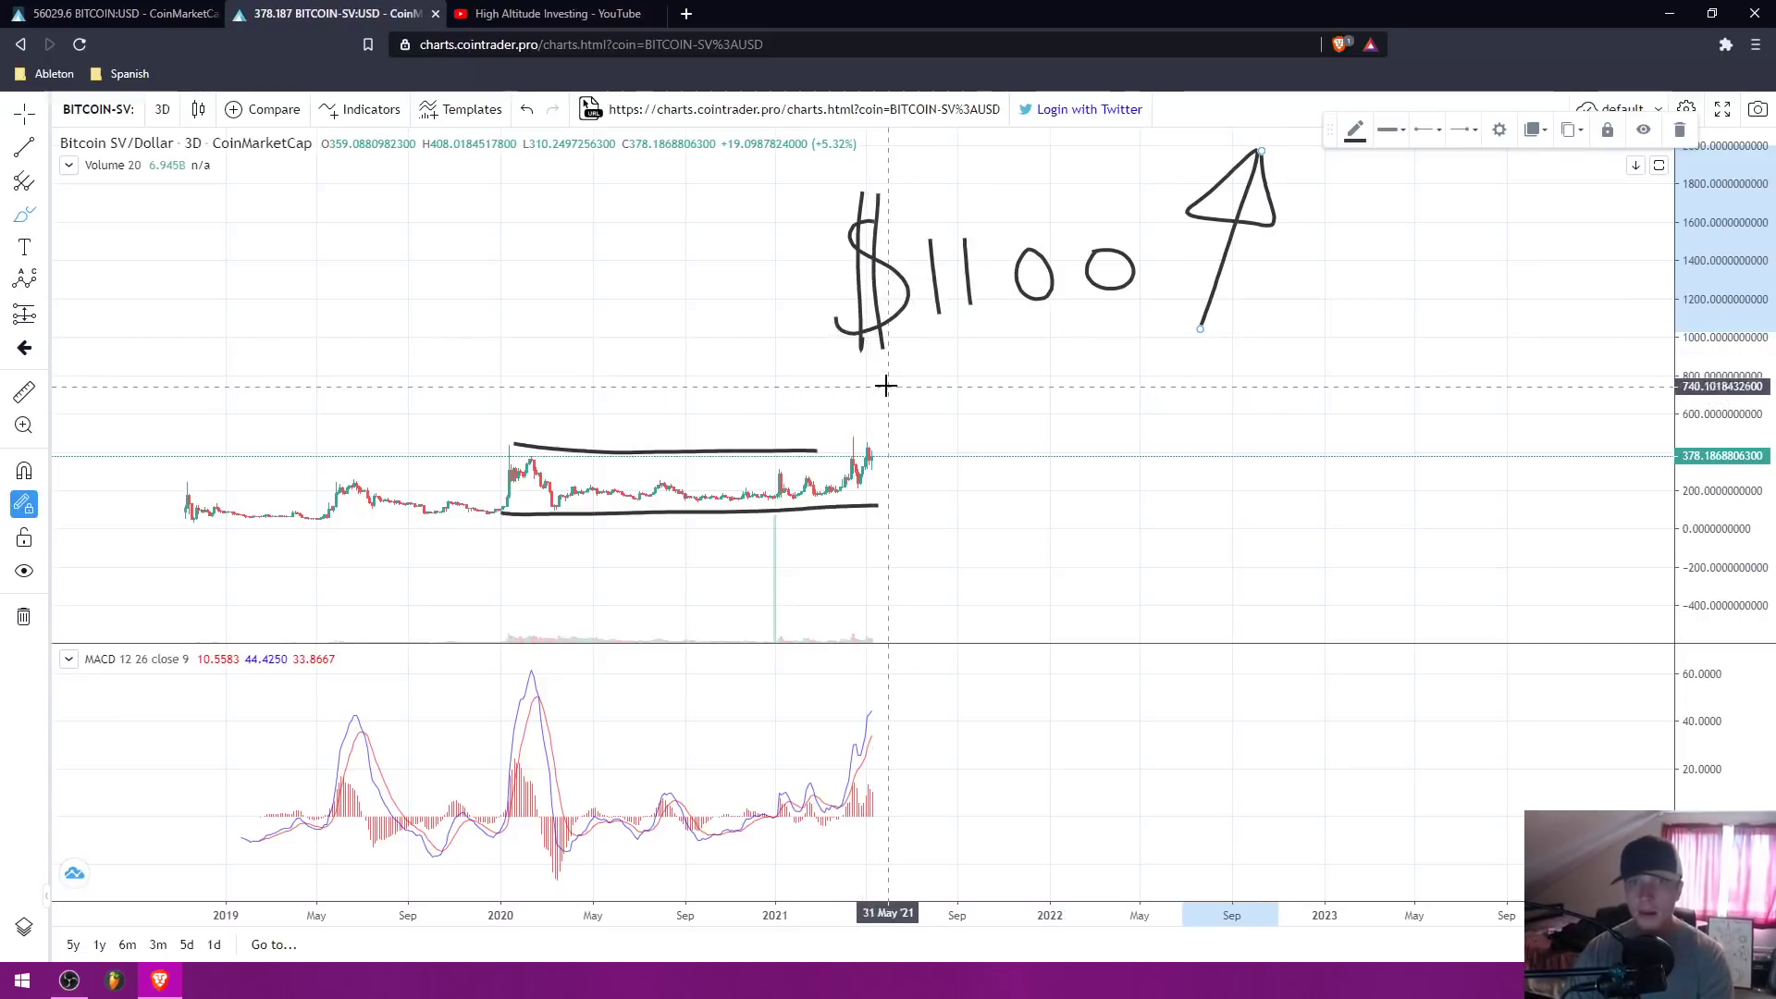
# Step: Look over the High Altitude Investing channel page again and return to the Bitcoin SV chart
pyautogui.click(596, 9)
pyautogui.scroll(-2, 1050, 741)
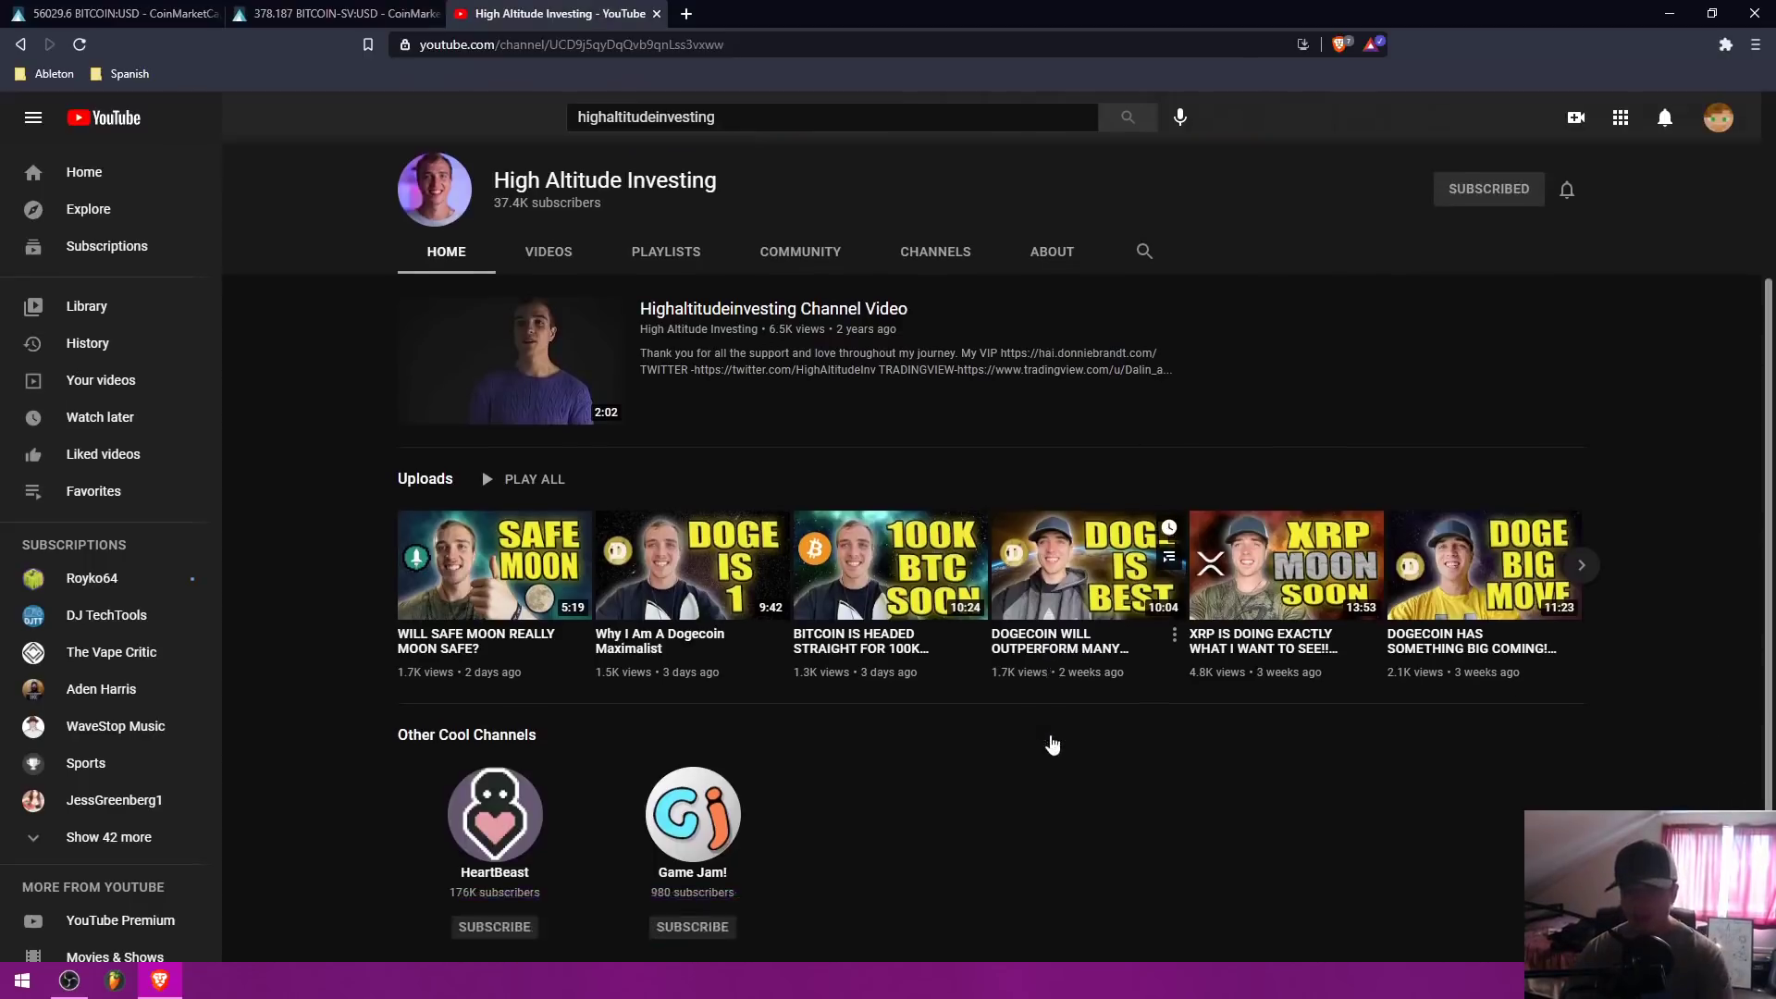
pyautogui.click(407, 14)
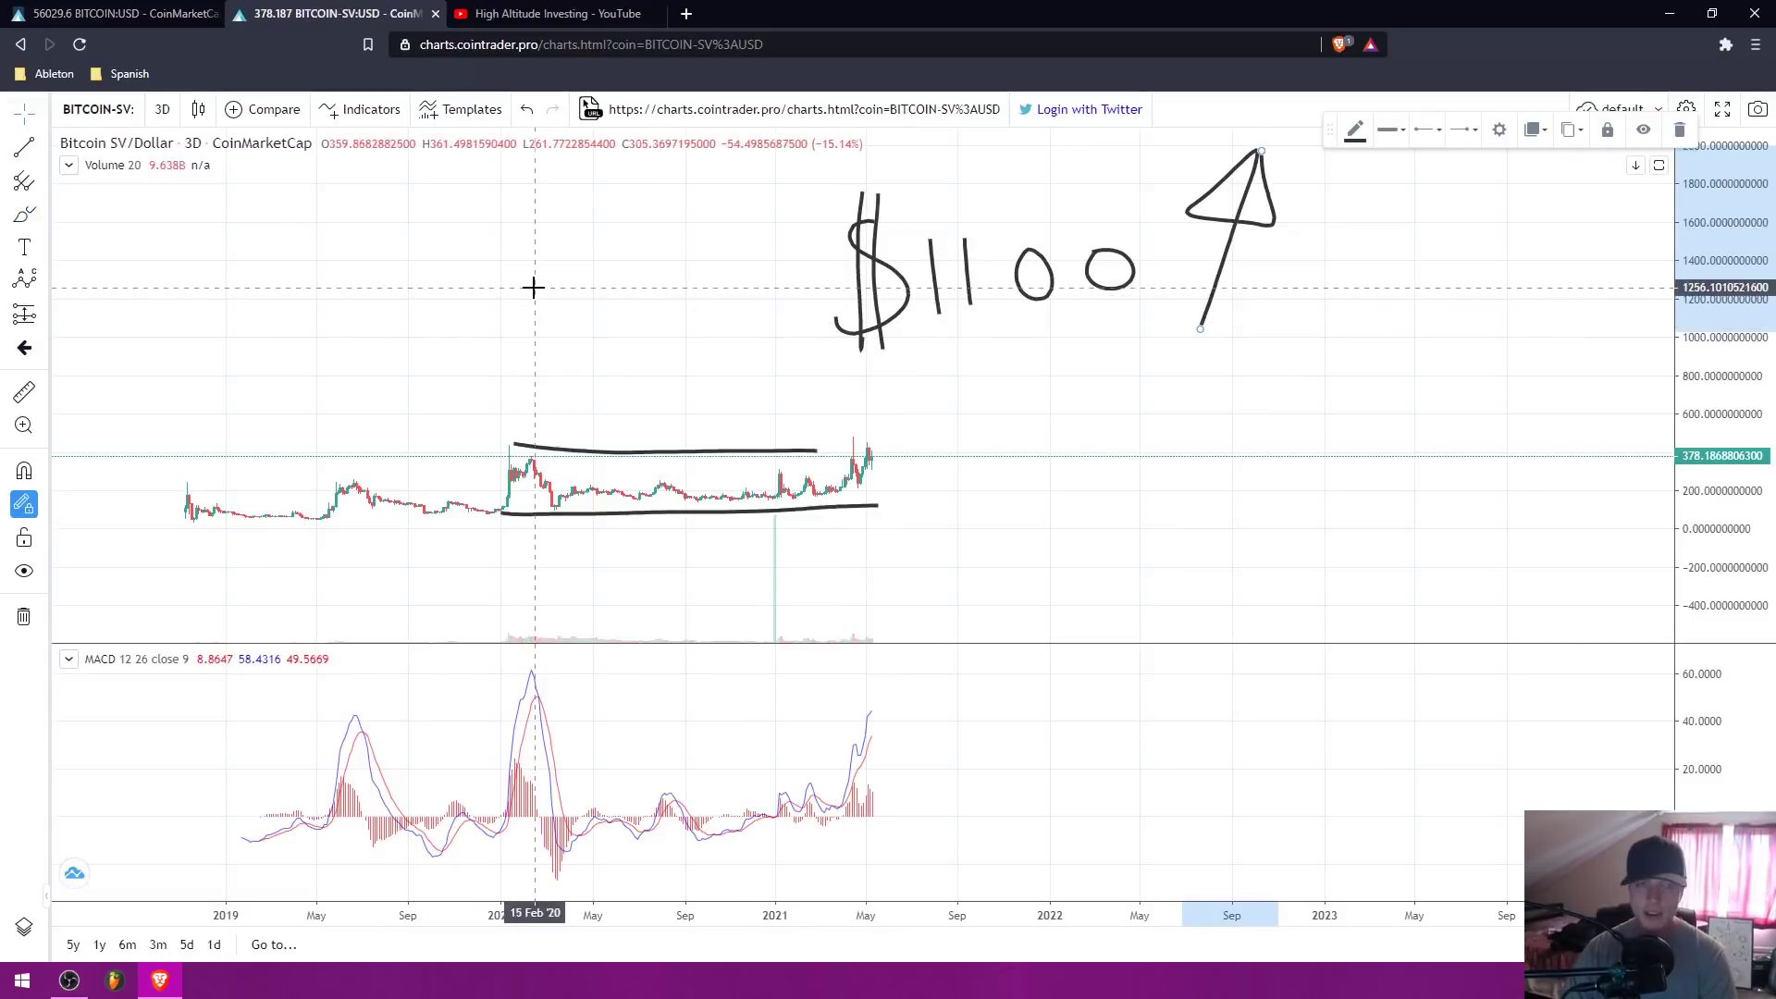
# Step: Clear the range lines, the handwritten price target and the arrow by removing all drawings from the chart
pyautogui.moveTo(619, 319); pyautogui.dragTo(586, 345)
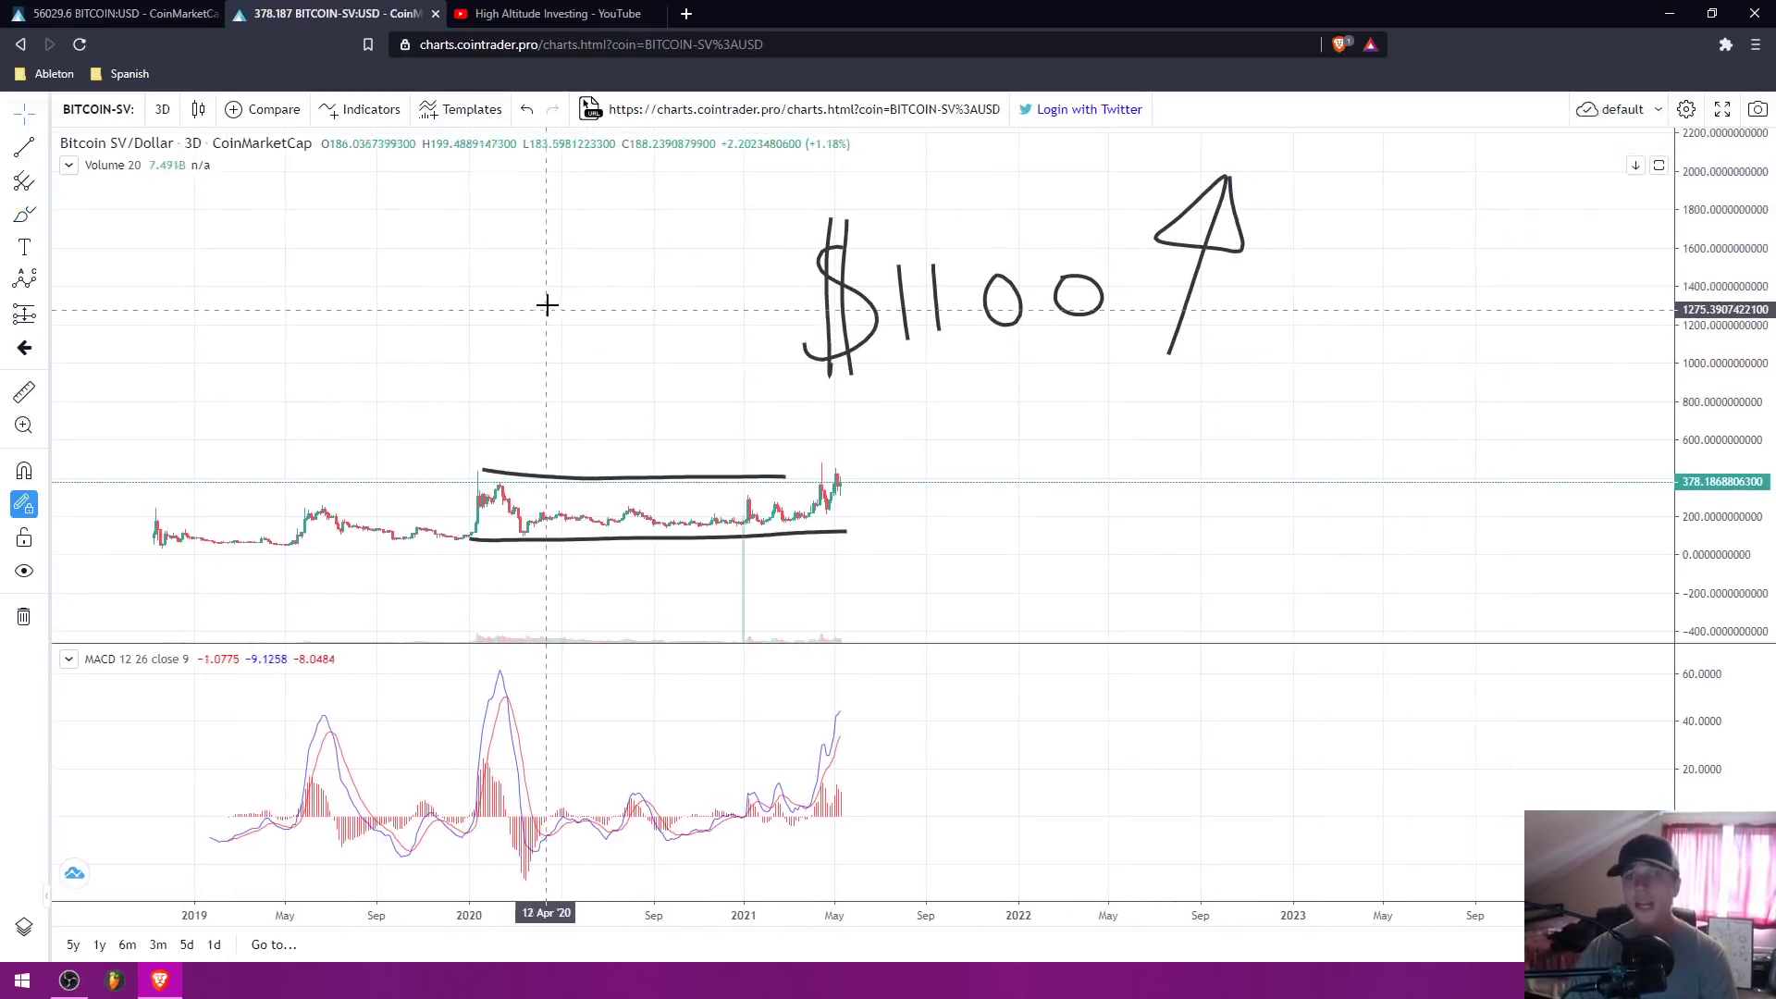
pyautogui.rightClick(461, 300)
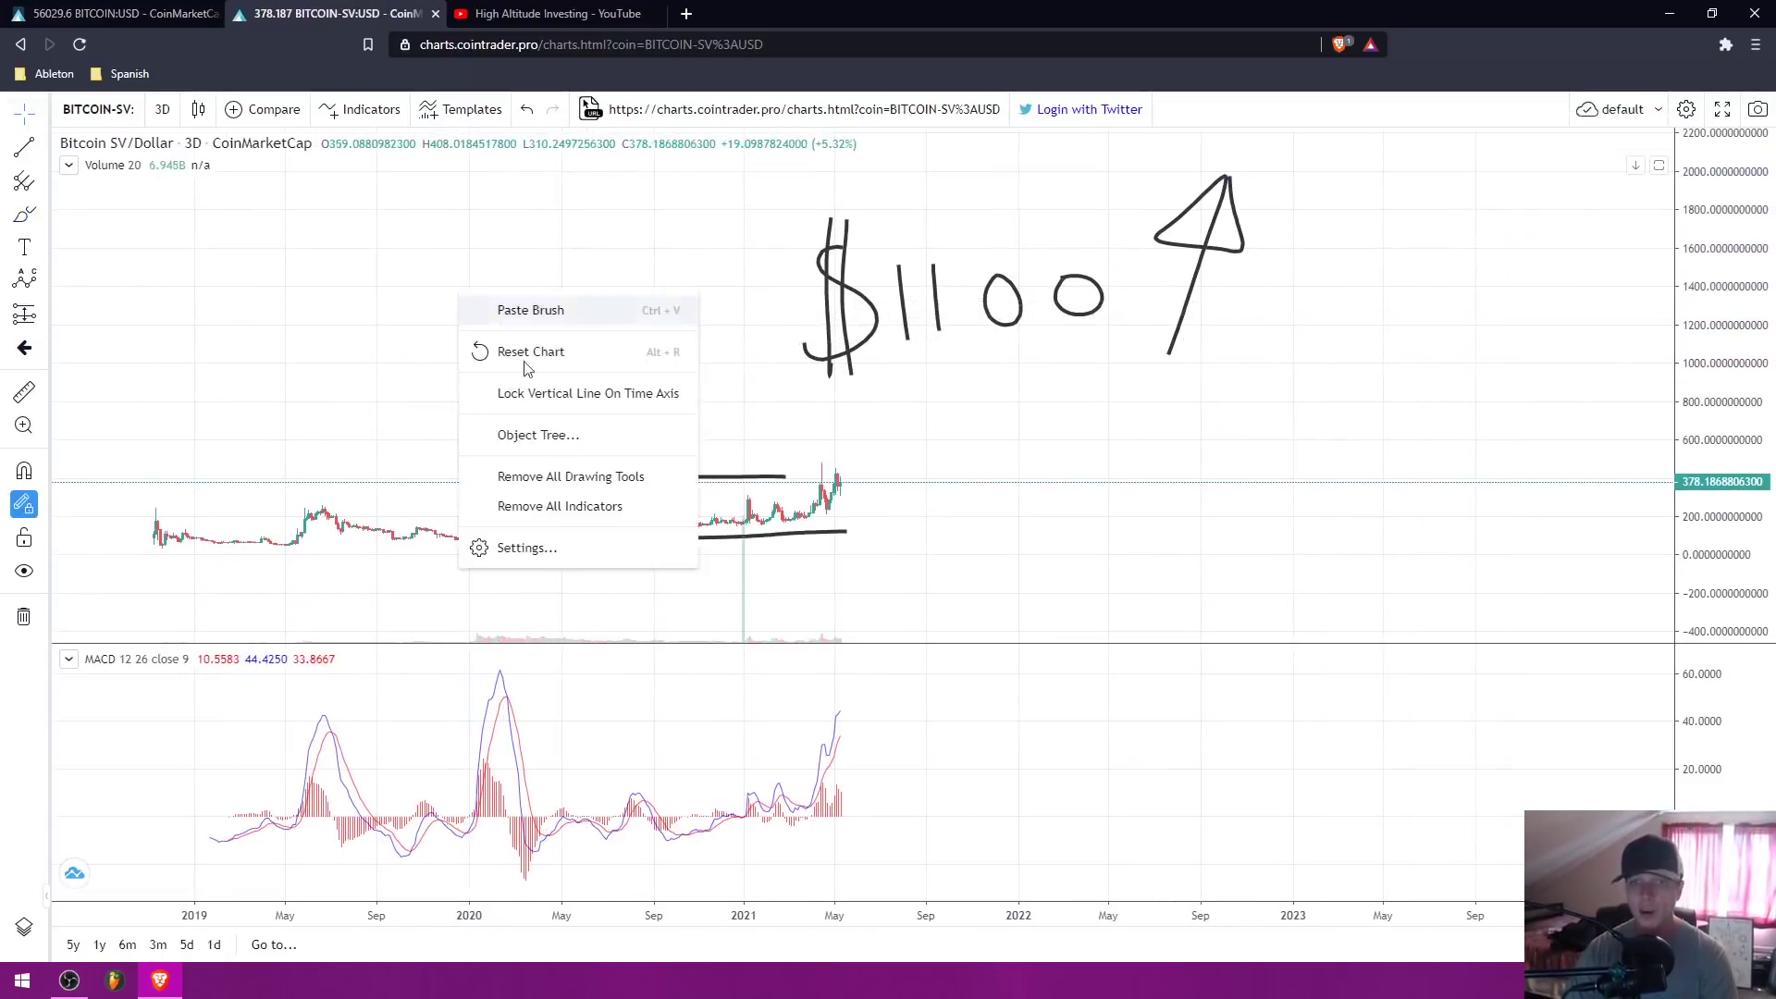
pyautogui.click(584, 477)
pyautogui.moveTo(626, 360); pyautogui.dragTo(662, 325)
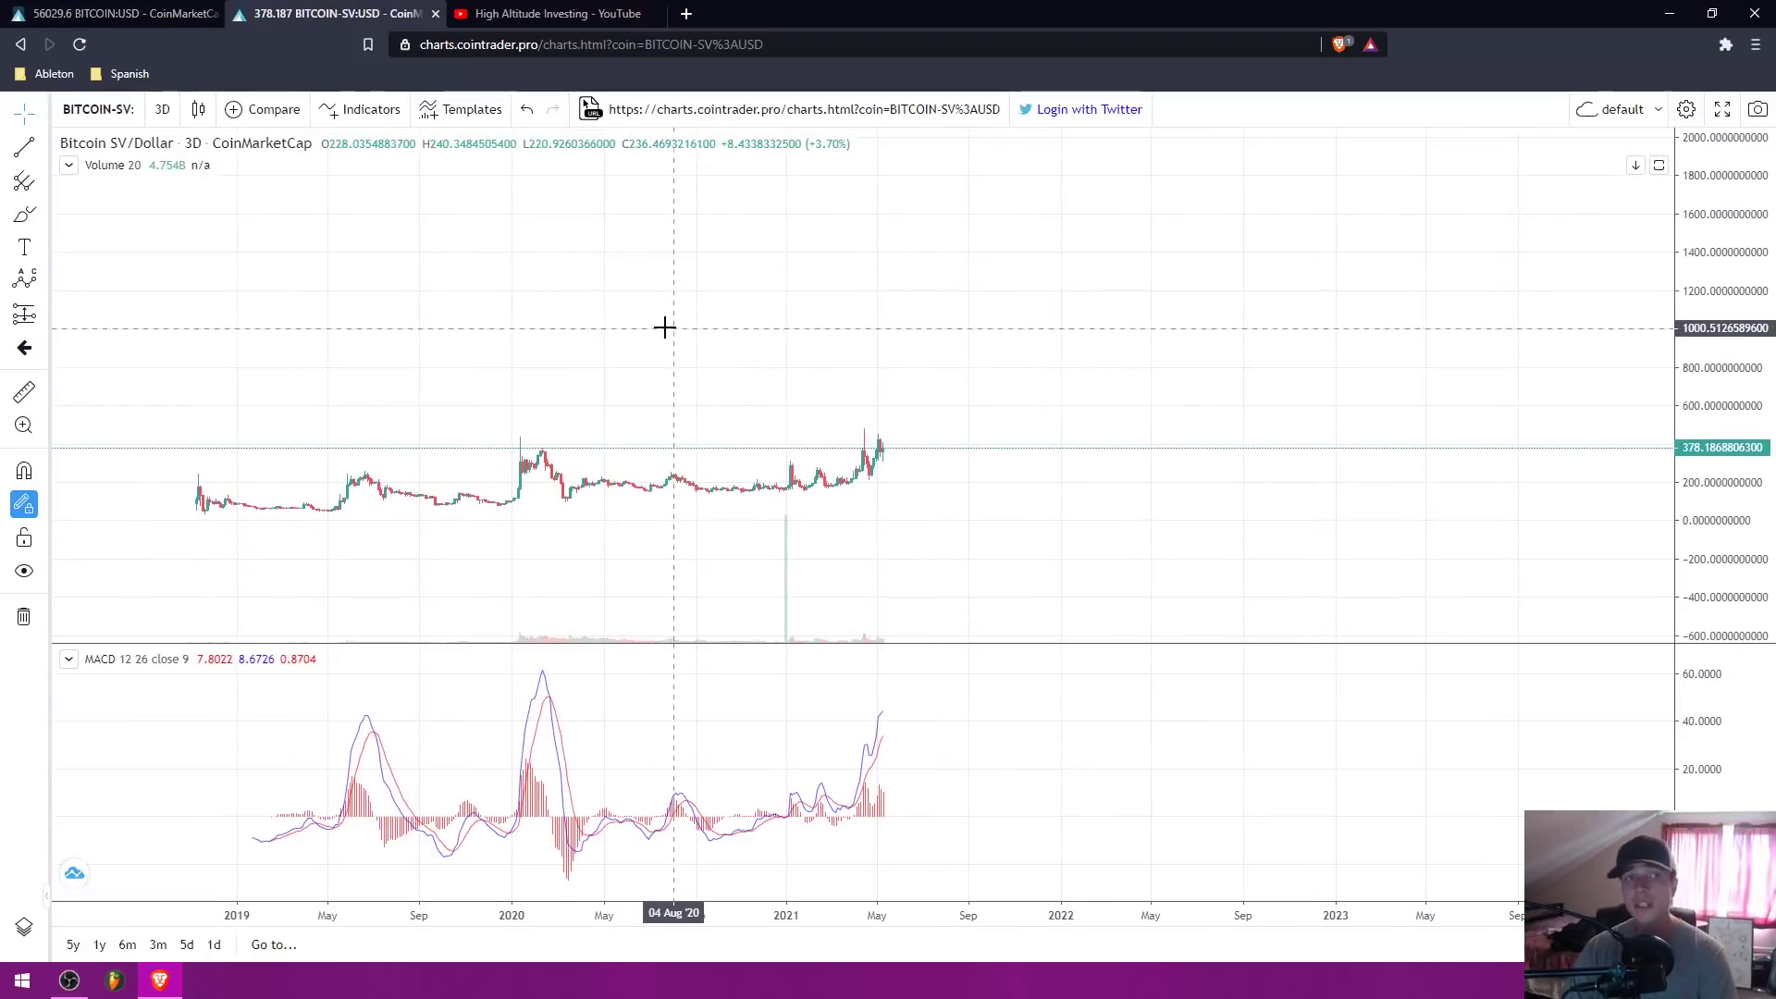
pyautogui.click(163, 7)
pyautogui.hotkey('ctrl', 'Tab')
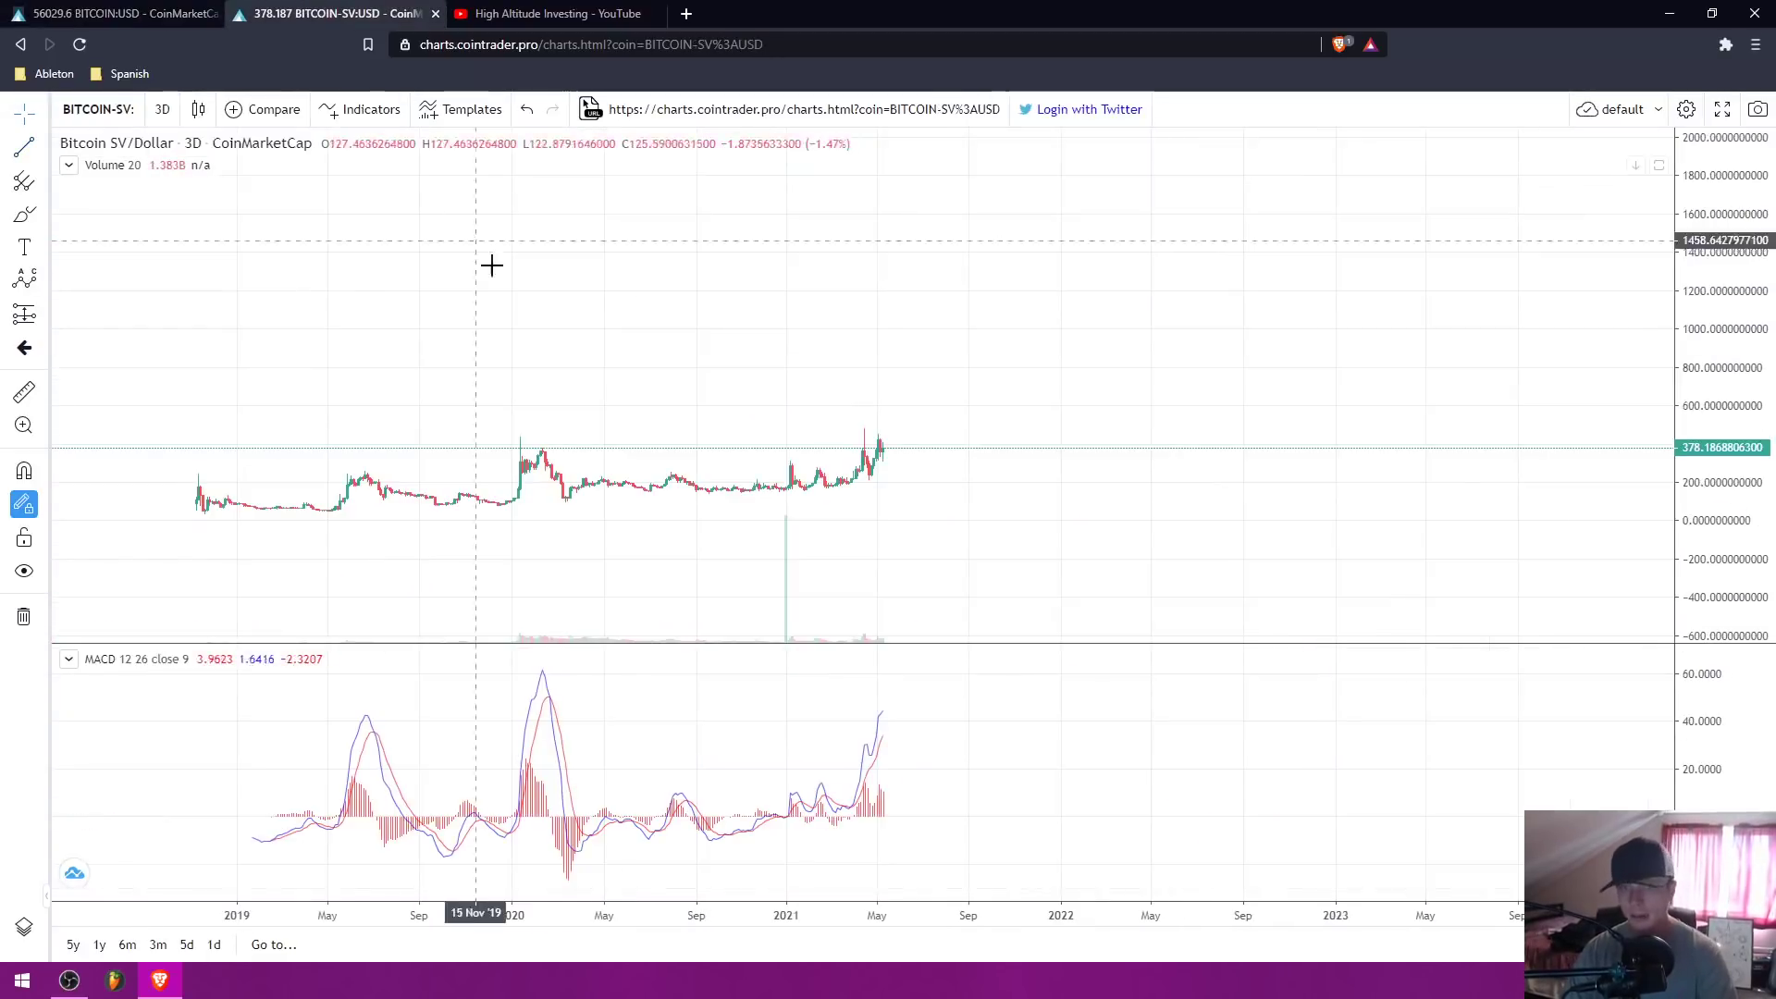
# Step: Switch to the Bitcoin/Dollar chart and set its interval to weekly with the price scale compressed to fit the full history
pyautogui.hotkey('ctrl', 'shift', 'Tab')
pyautogui.click(802, 367)
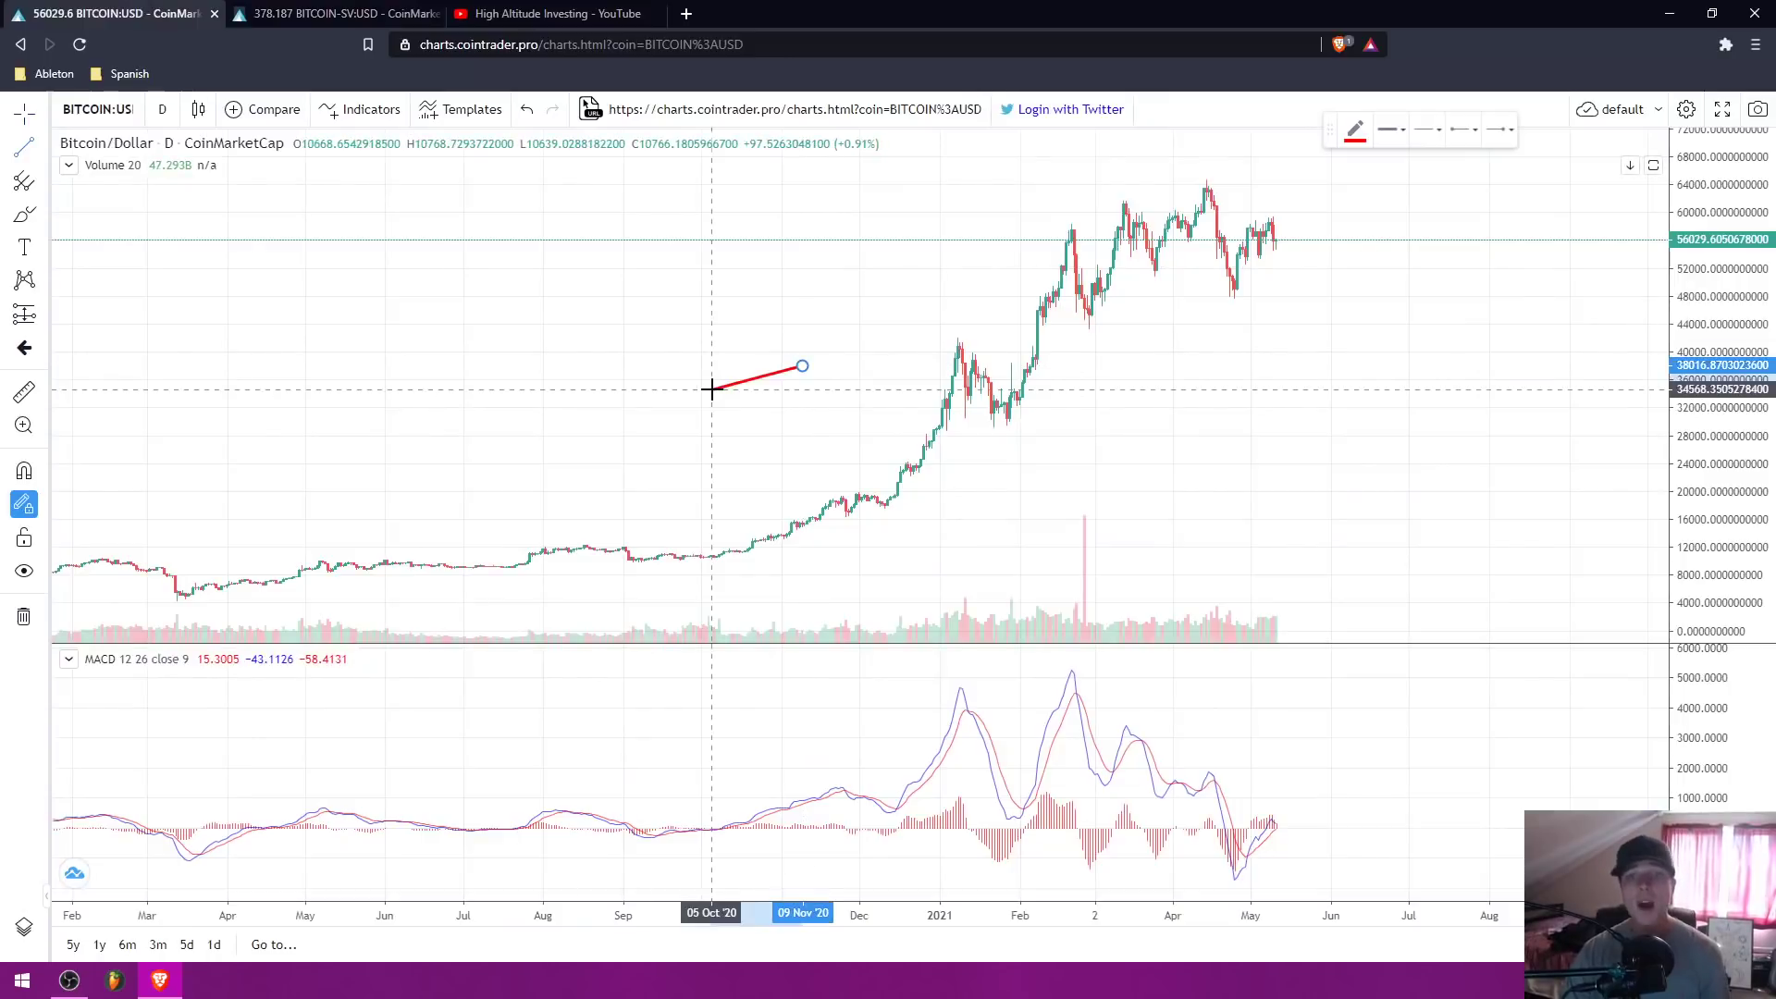
pyautogui.press('Escape')
pyautogui.moveTo(1739, 342); pyautogui.dragTo(1502, 468)
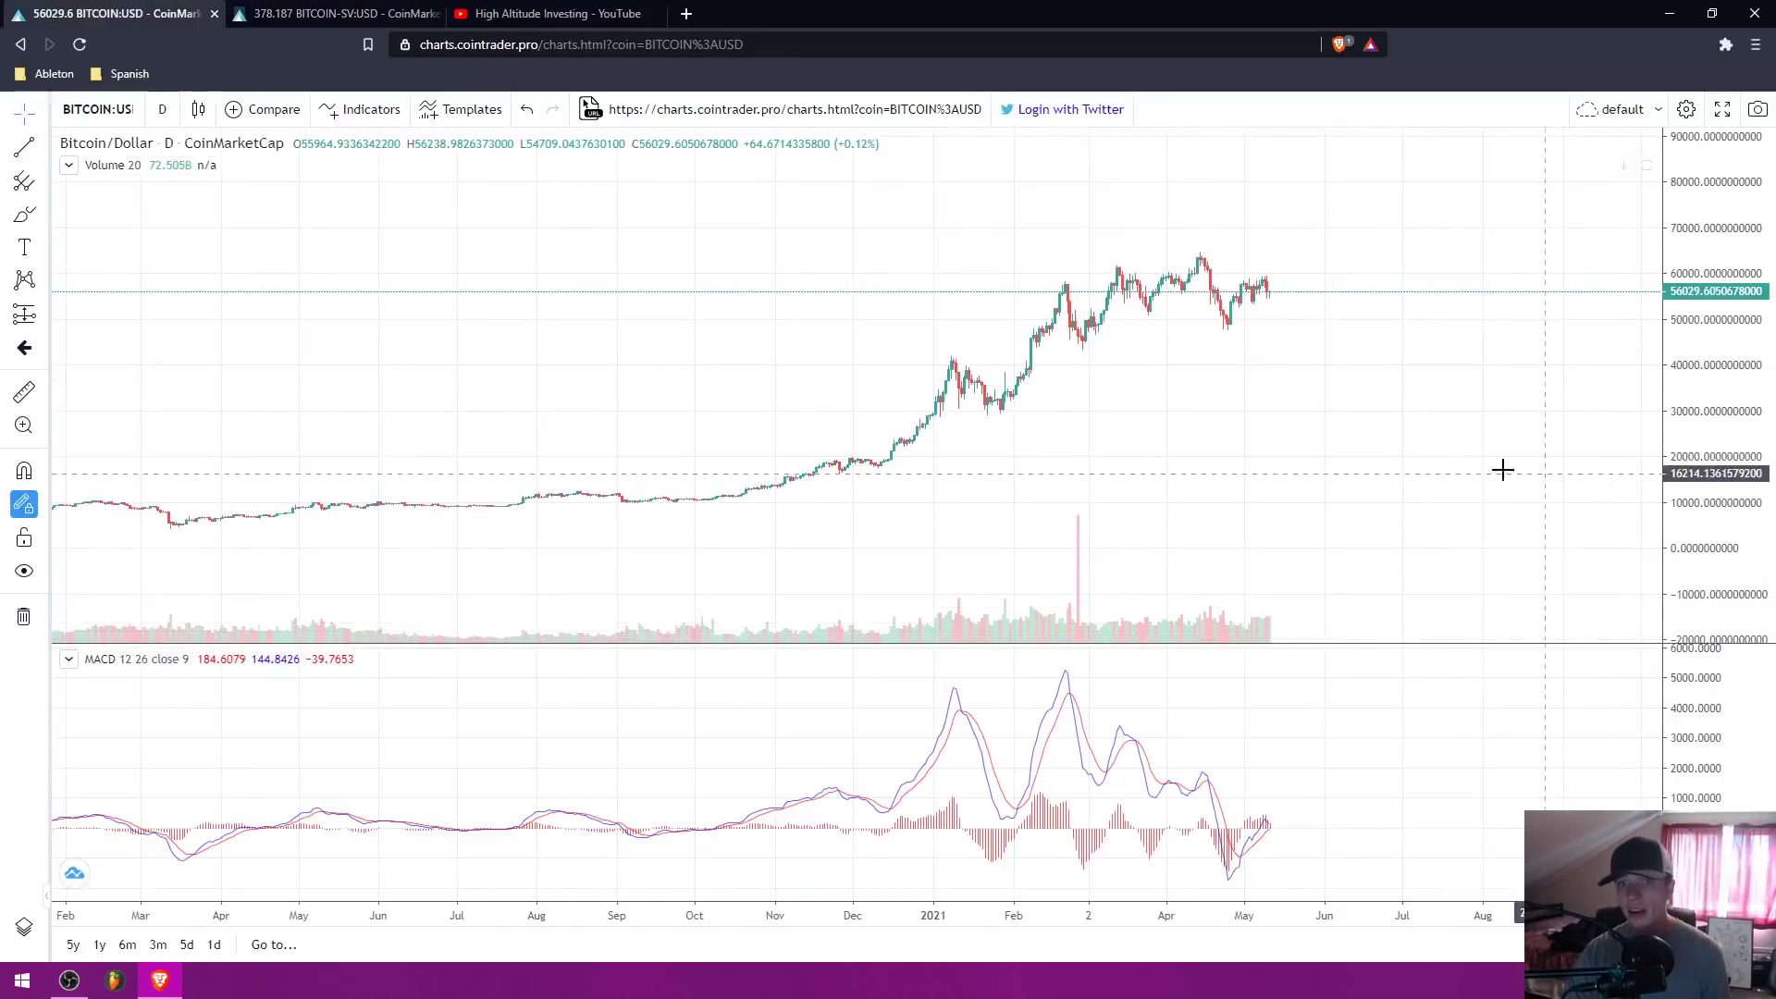
pyautogui.scroll(-4, 1106, 392)
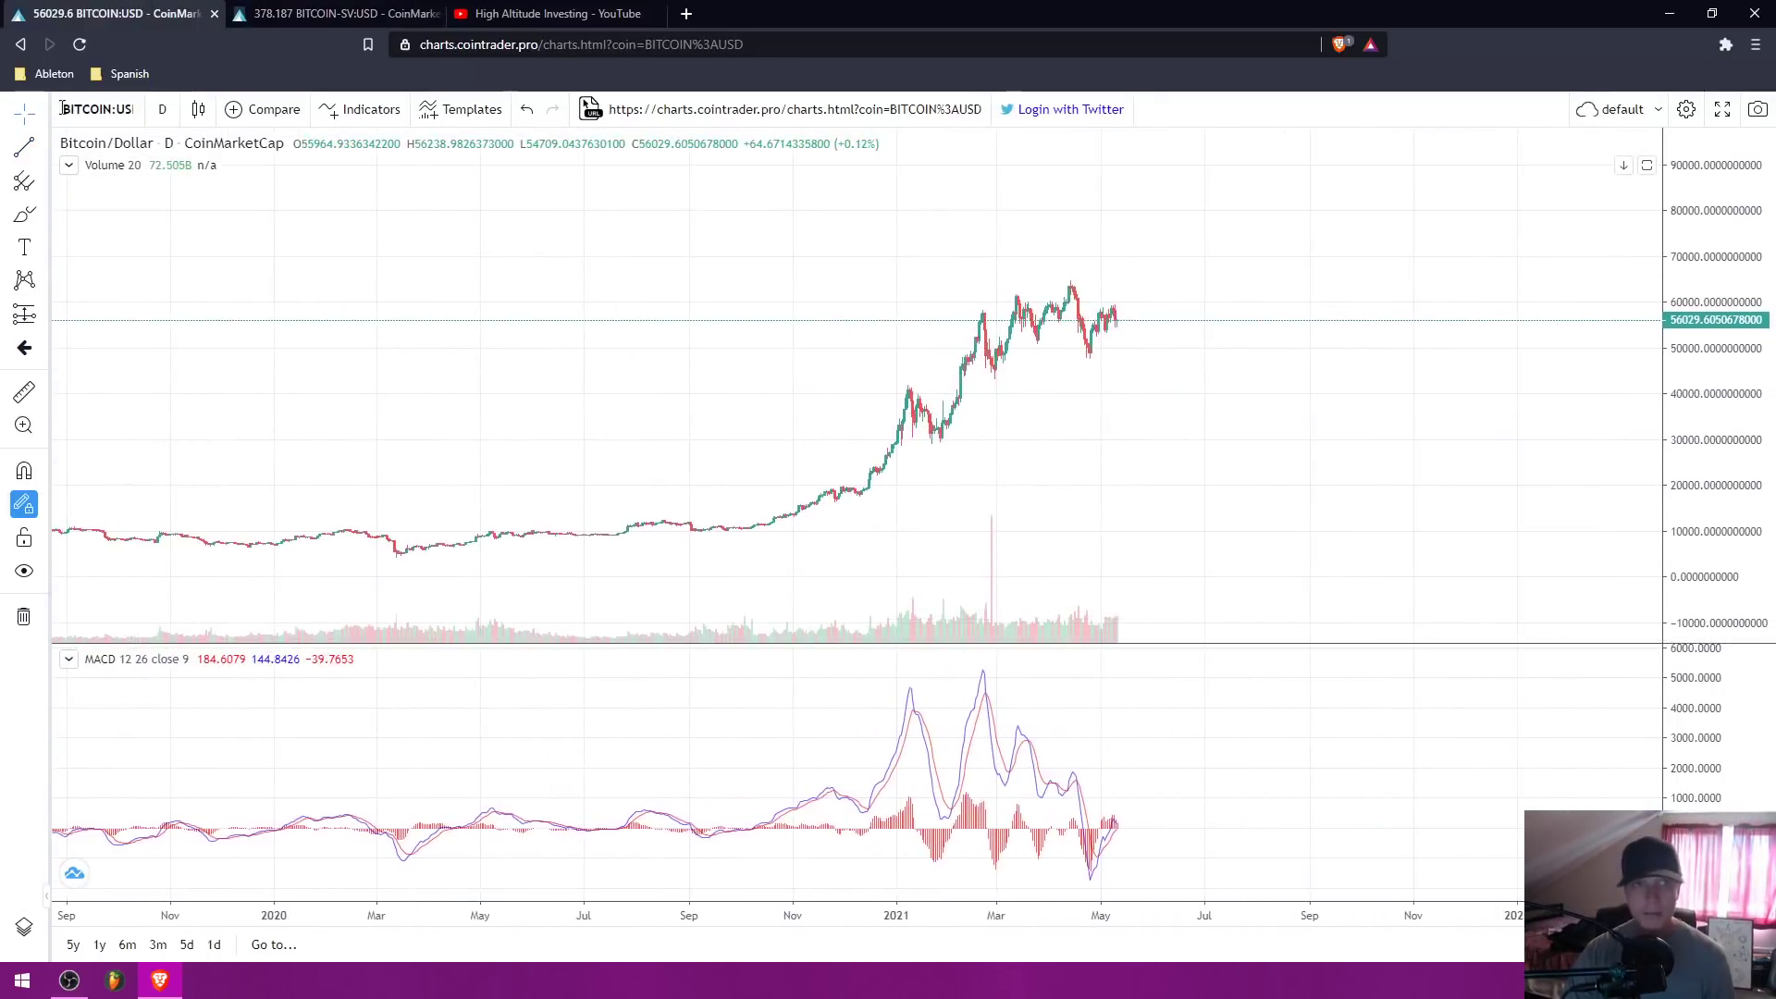
pyautogui.click(166, 112)
pyautogui.click(236, 514)
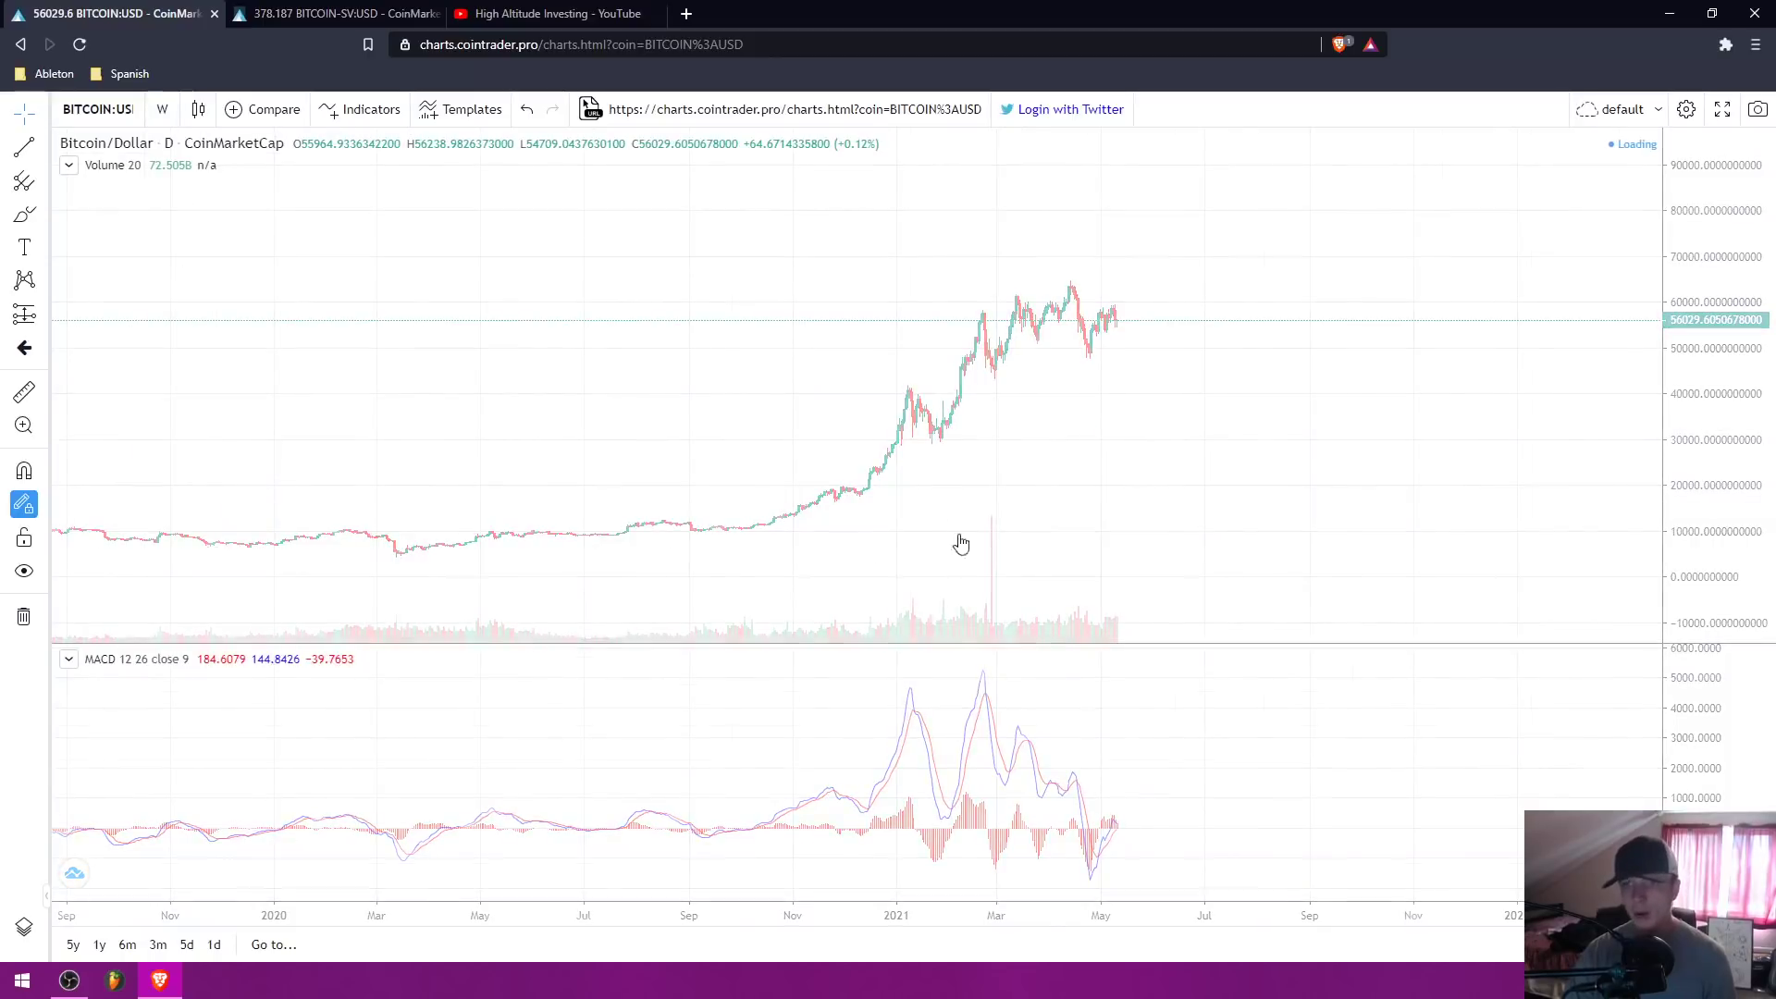
pyautogui.moveTo(1684, 361); pyautogui.dragTo(1670, 662)
pyautogui.moveTo(1245, 520); pyautogui.dragTo(1162, 552)
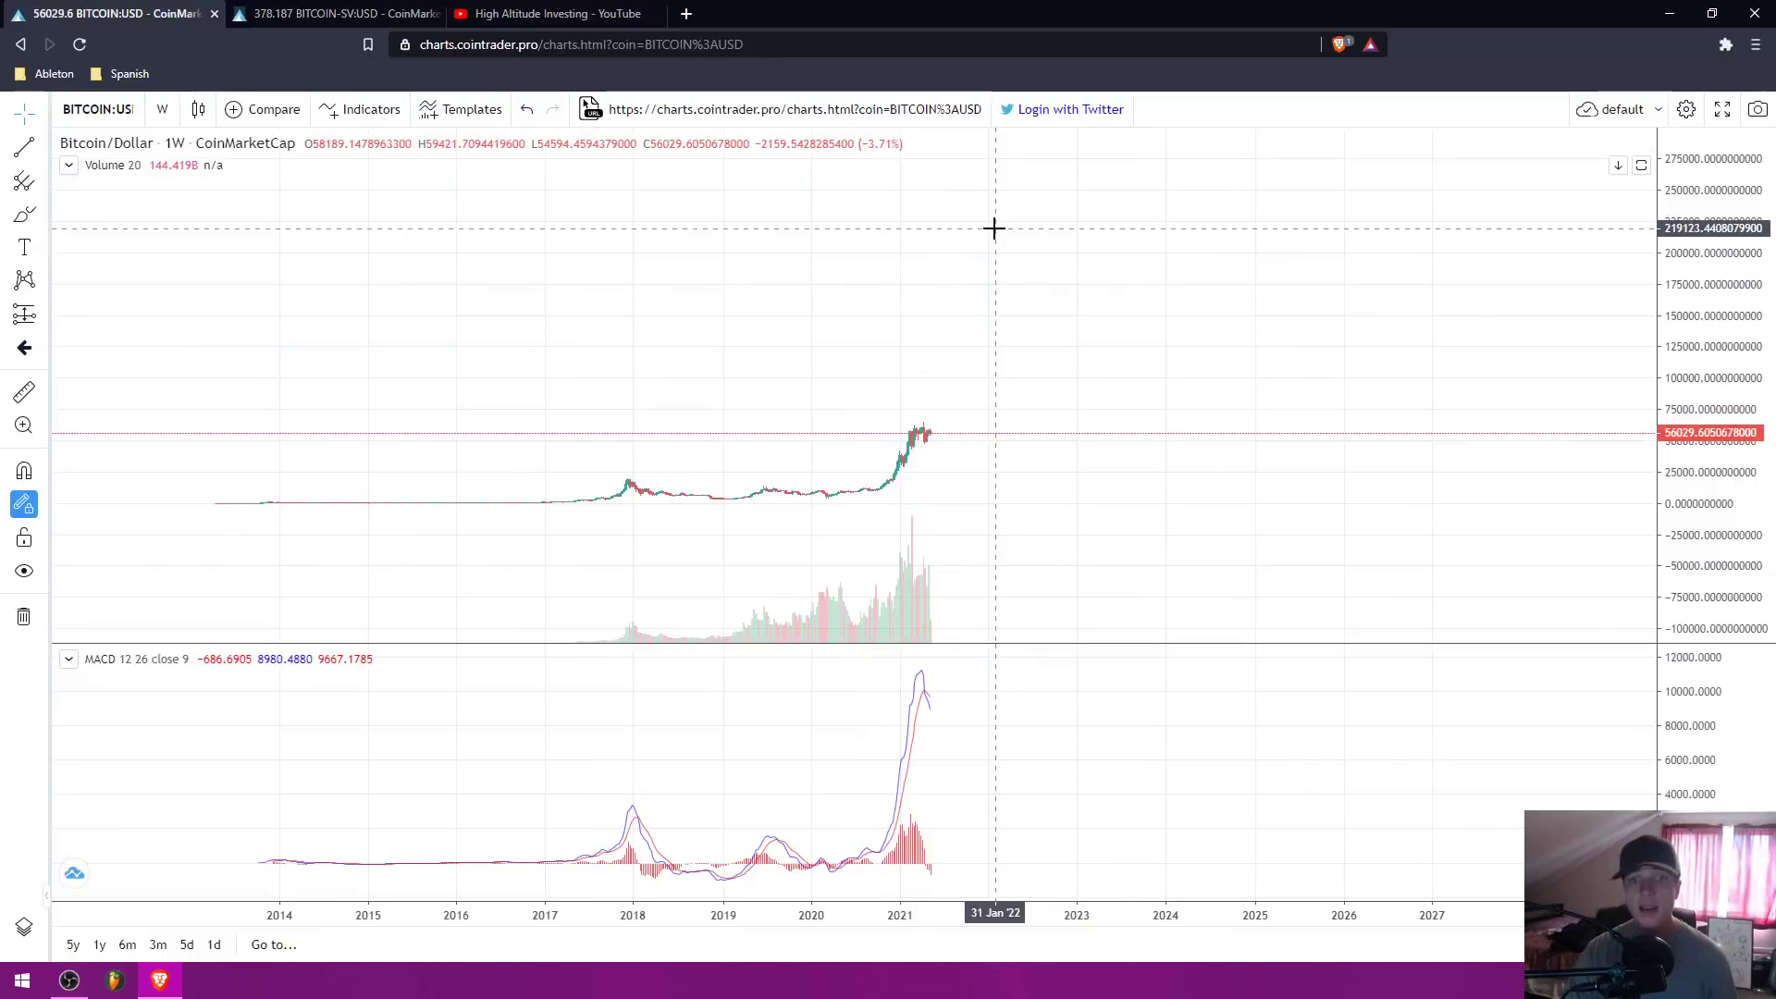
# Step: Return to the Bitcoin SV chart and load the BITCOIN-SV:BTC pair from CoinPaprika with a compressed price scale
pyautogui.click(338, 13)
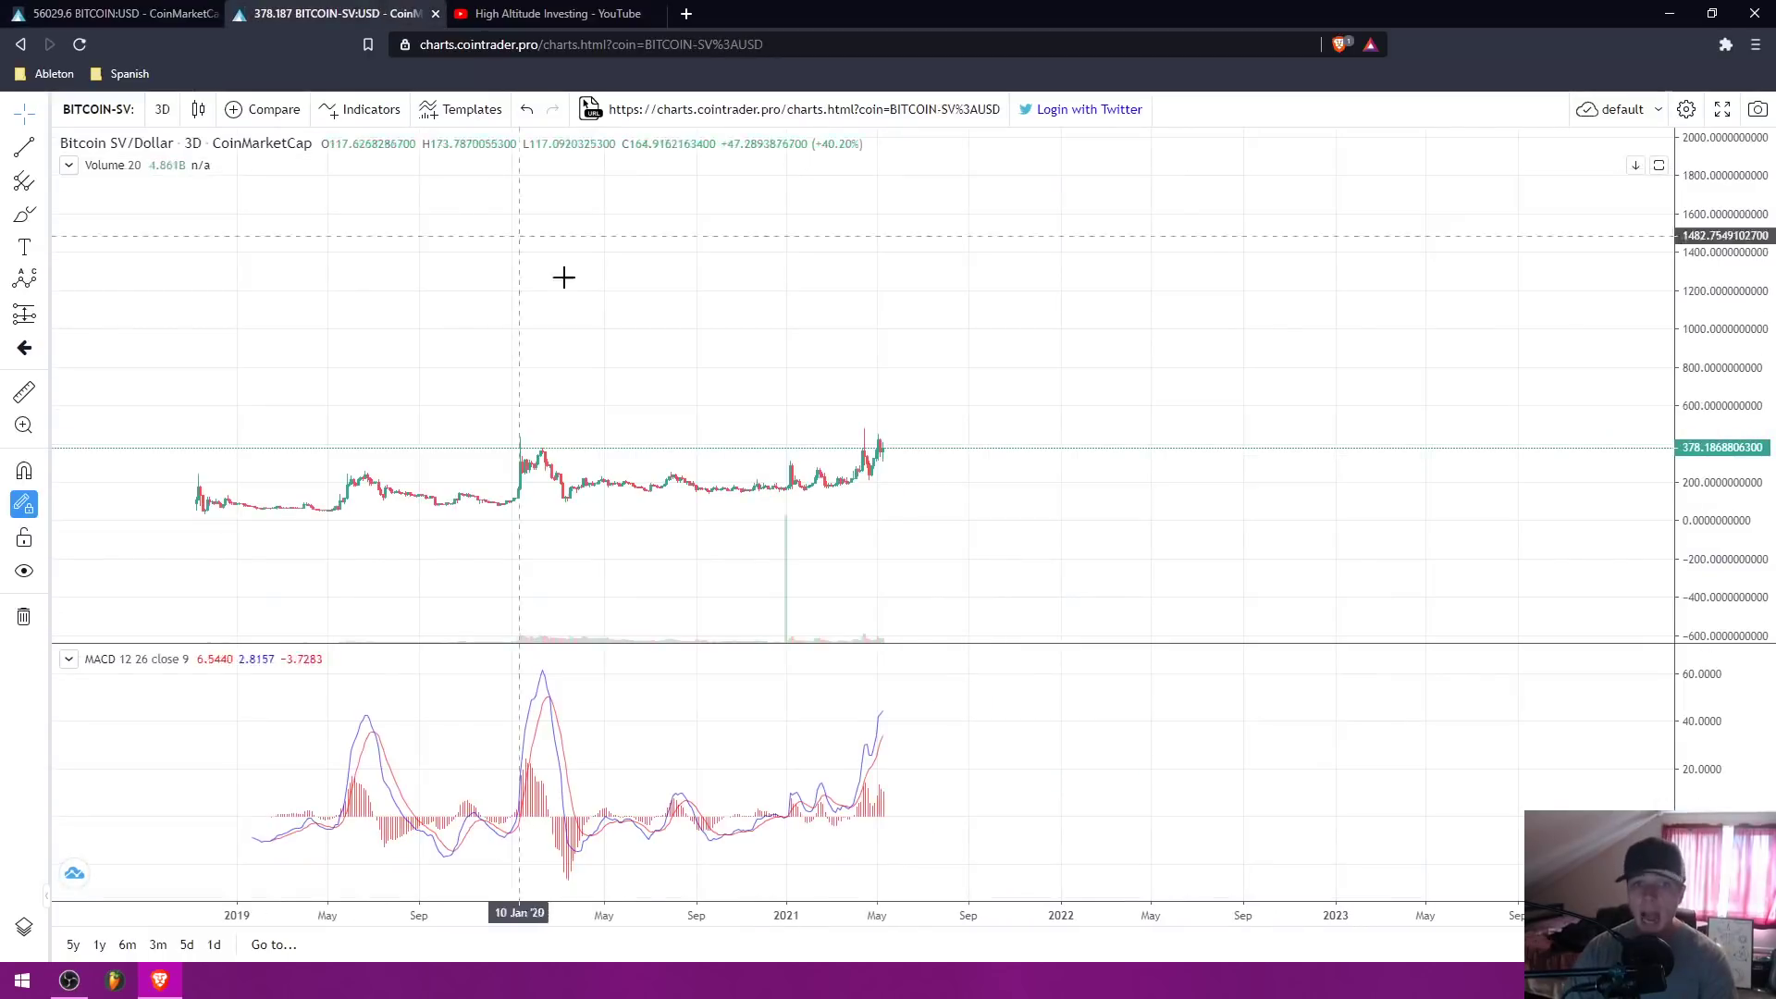
pyautogui.click(89, 111)
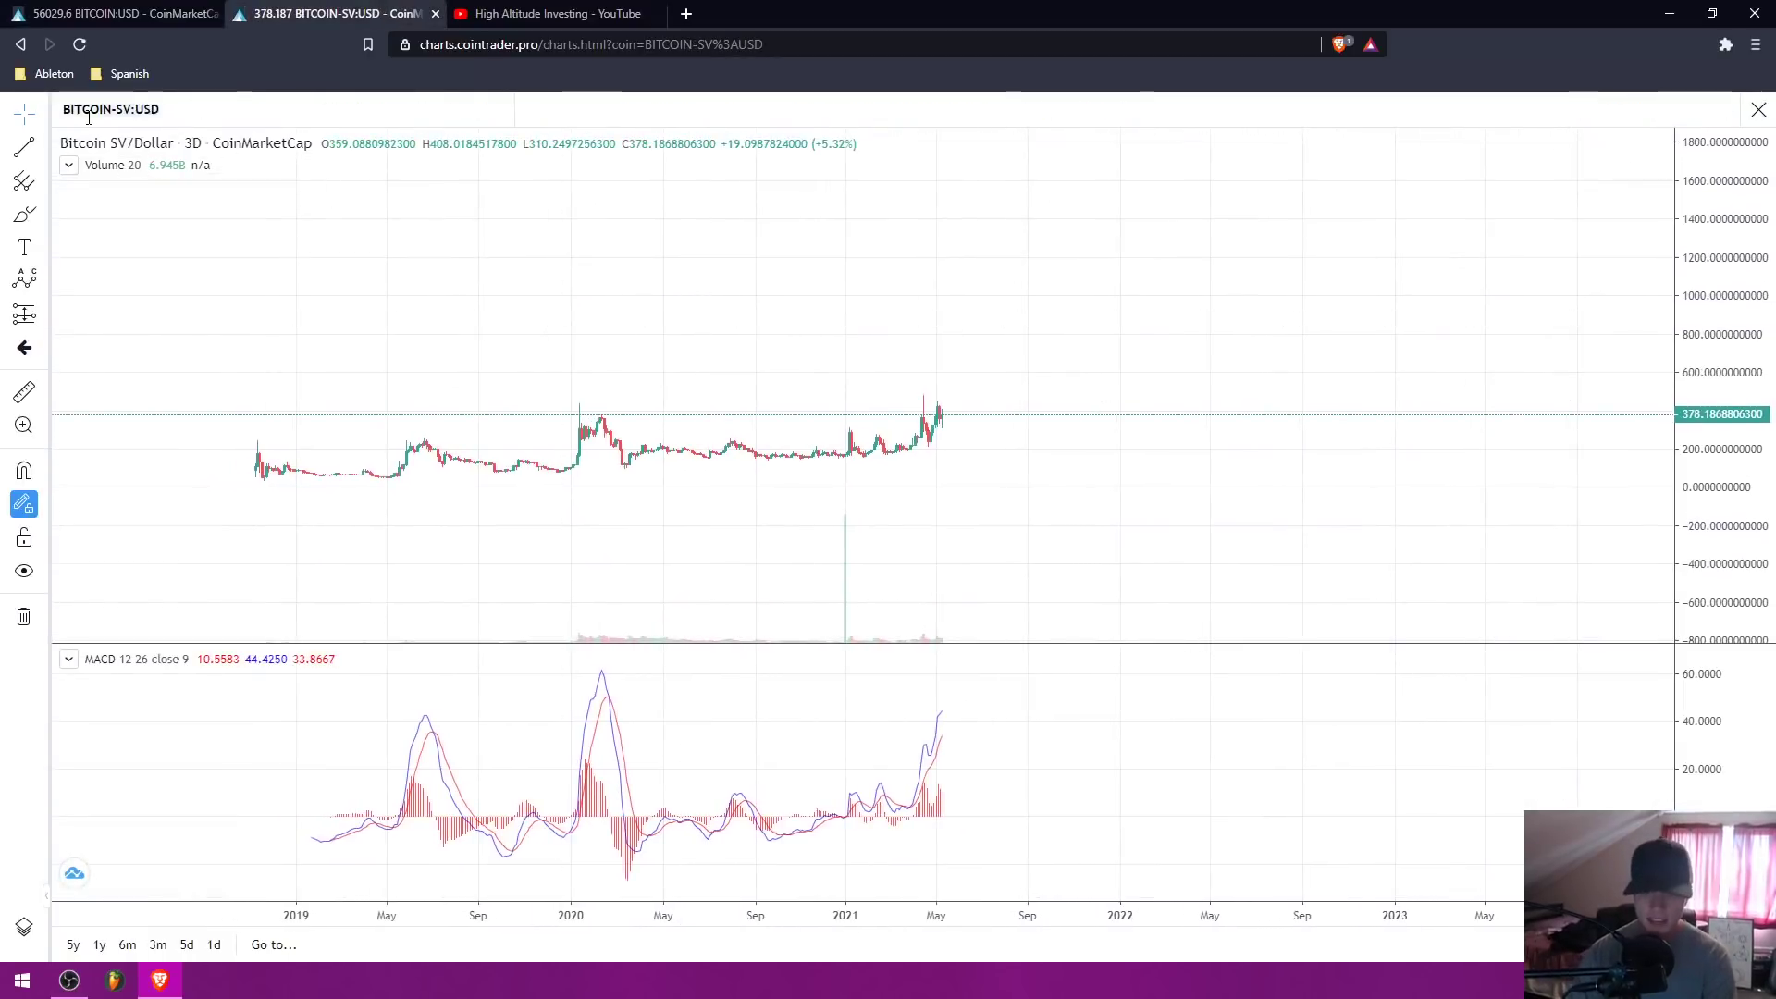
pyautogui.write('BSV')
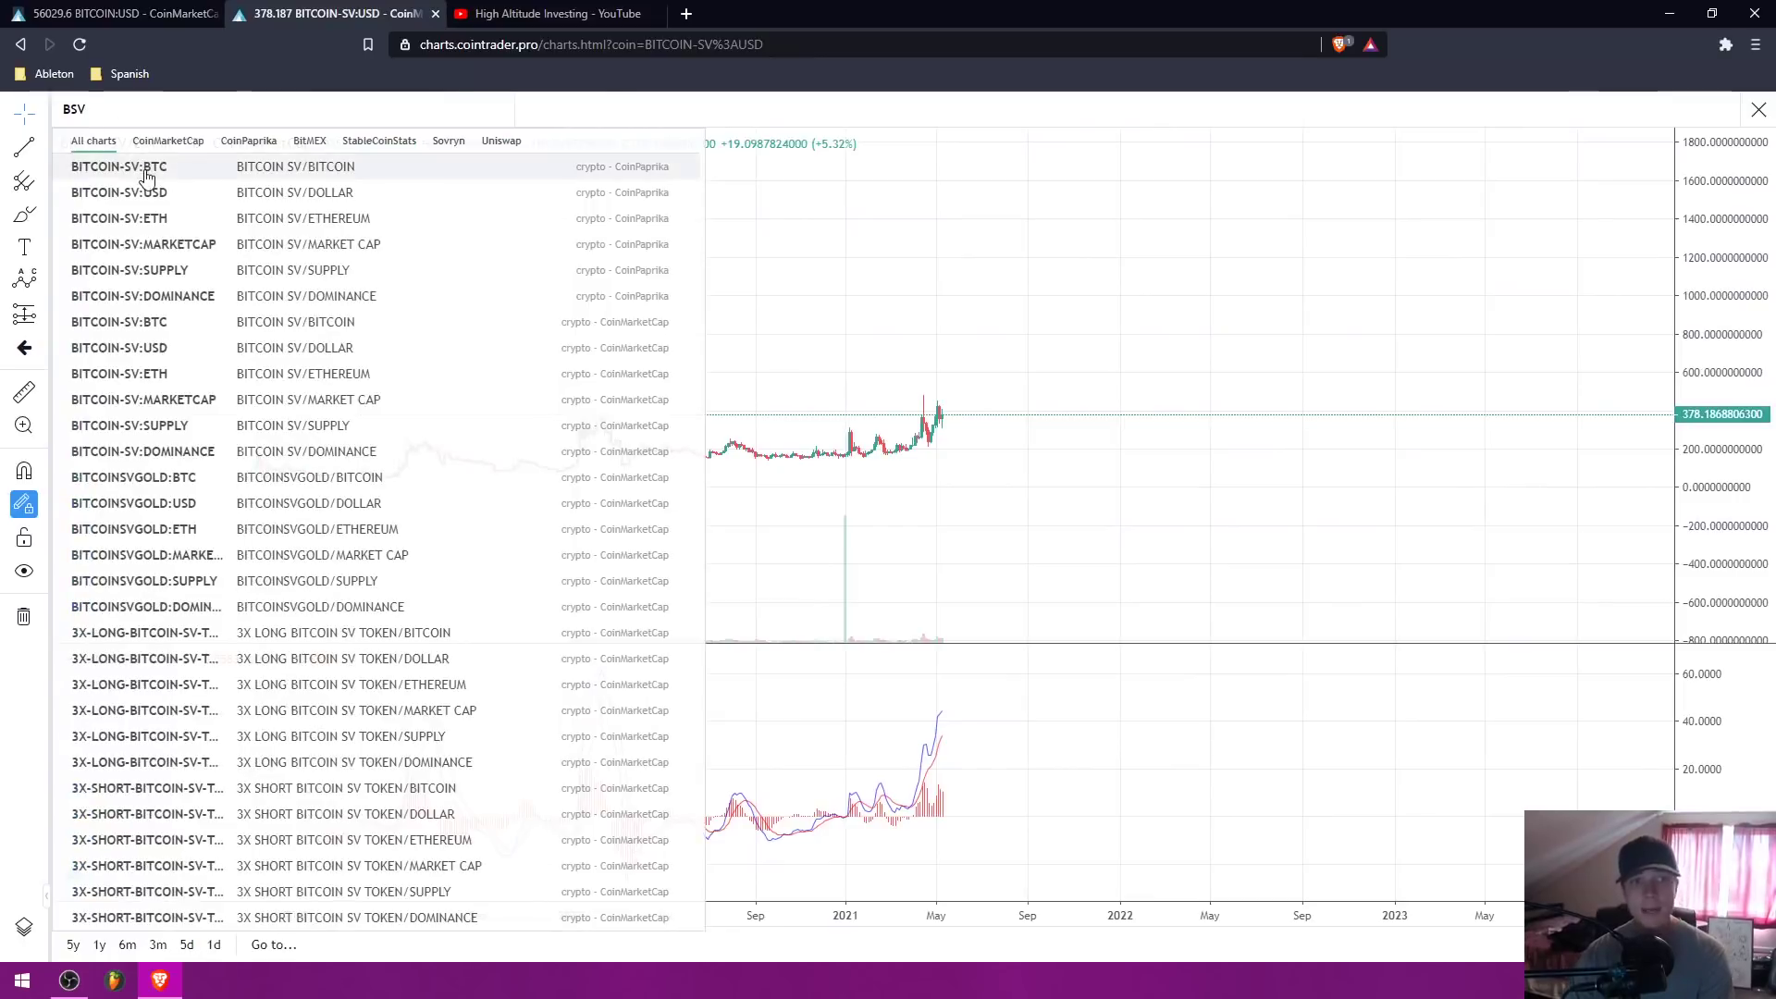
pyautogui.click(146, 176)
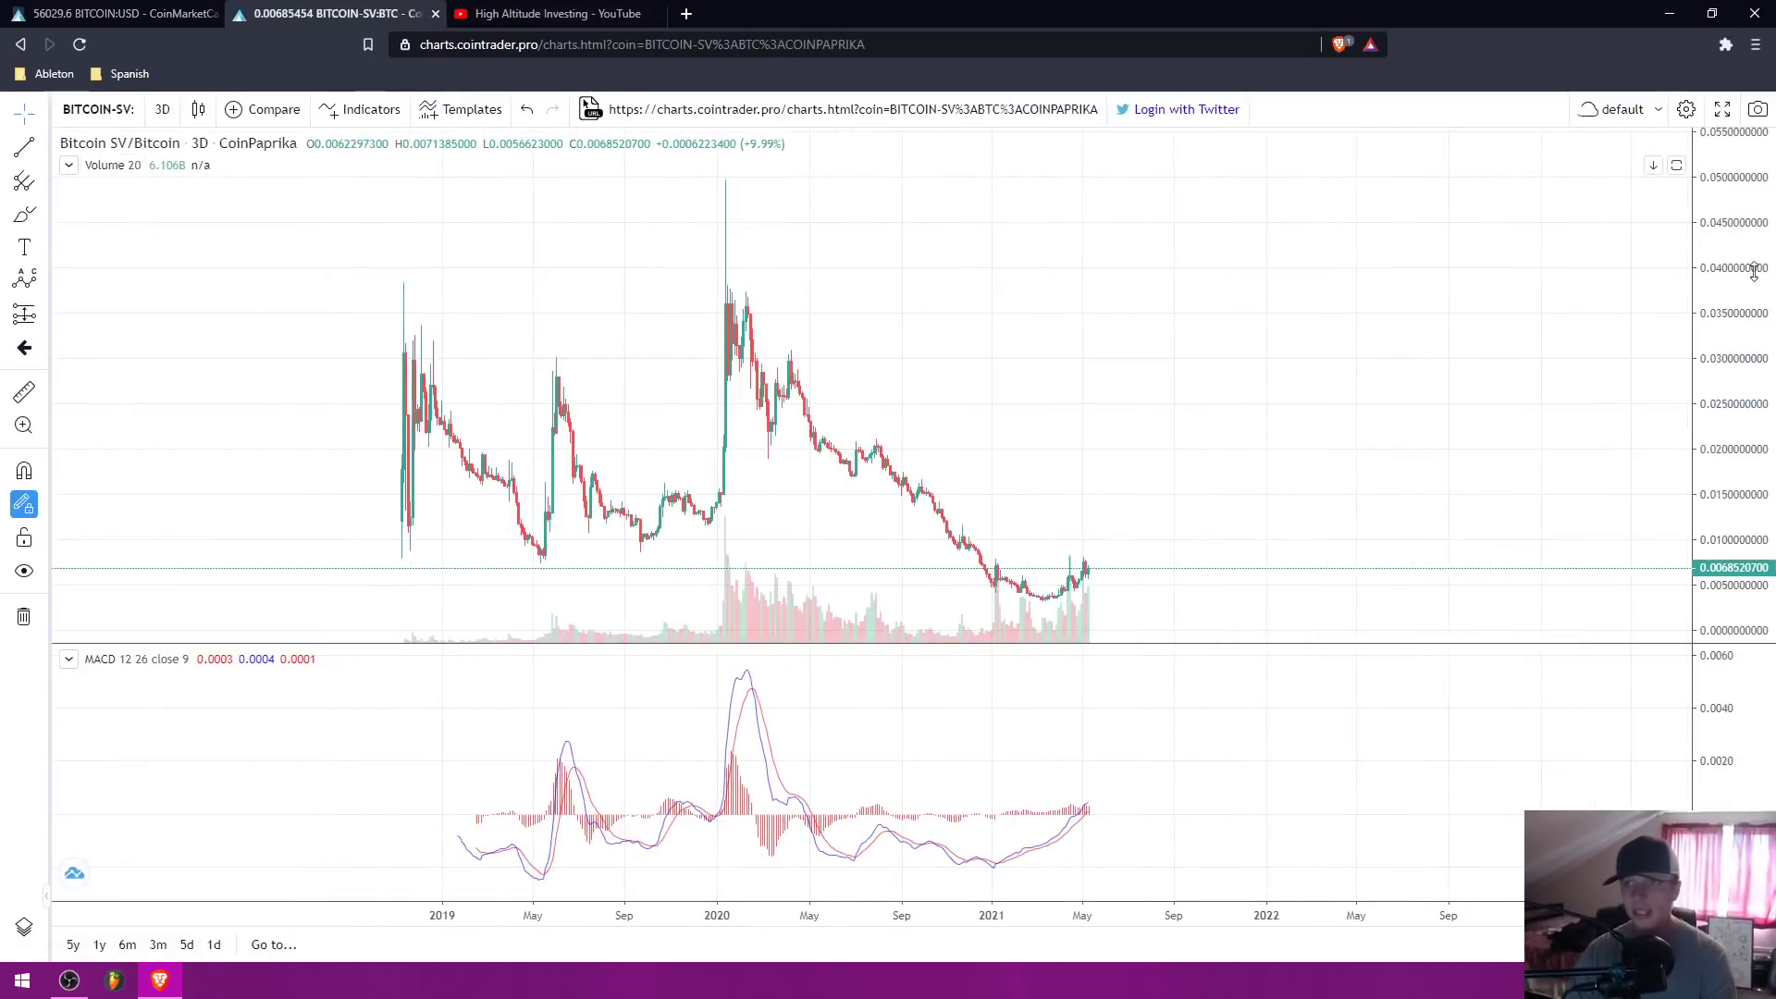
pyautogui.moveTo(1753, 270); pyautogui.dragTo(1753, 360)
pyautogui.moveTo(1280, 420); pyautogui.dragTo(1130, 381)
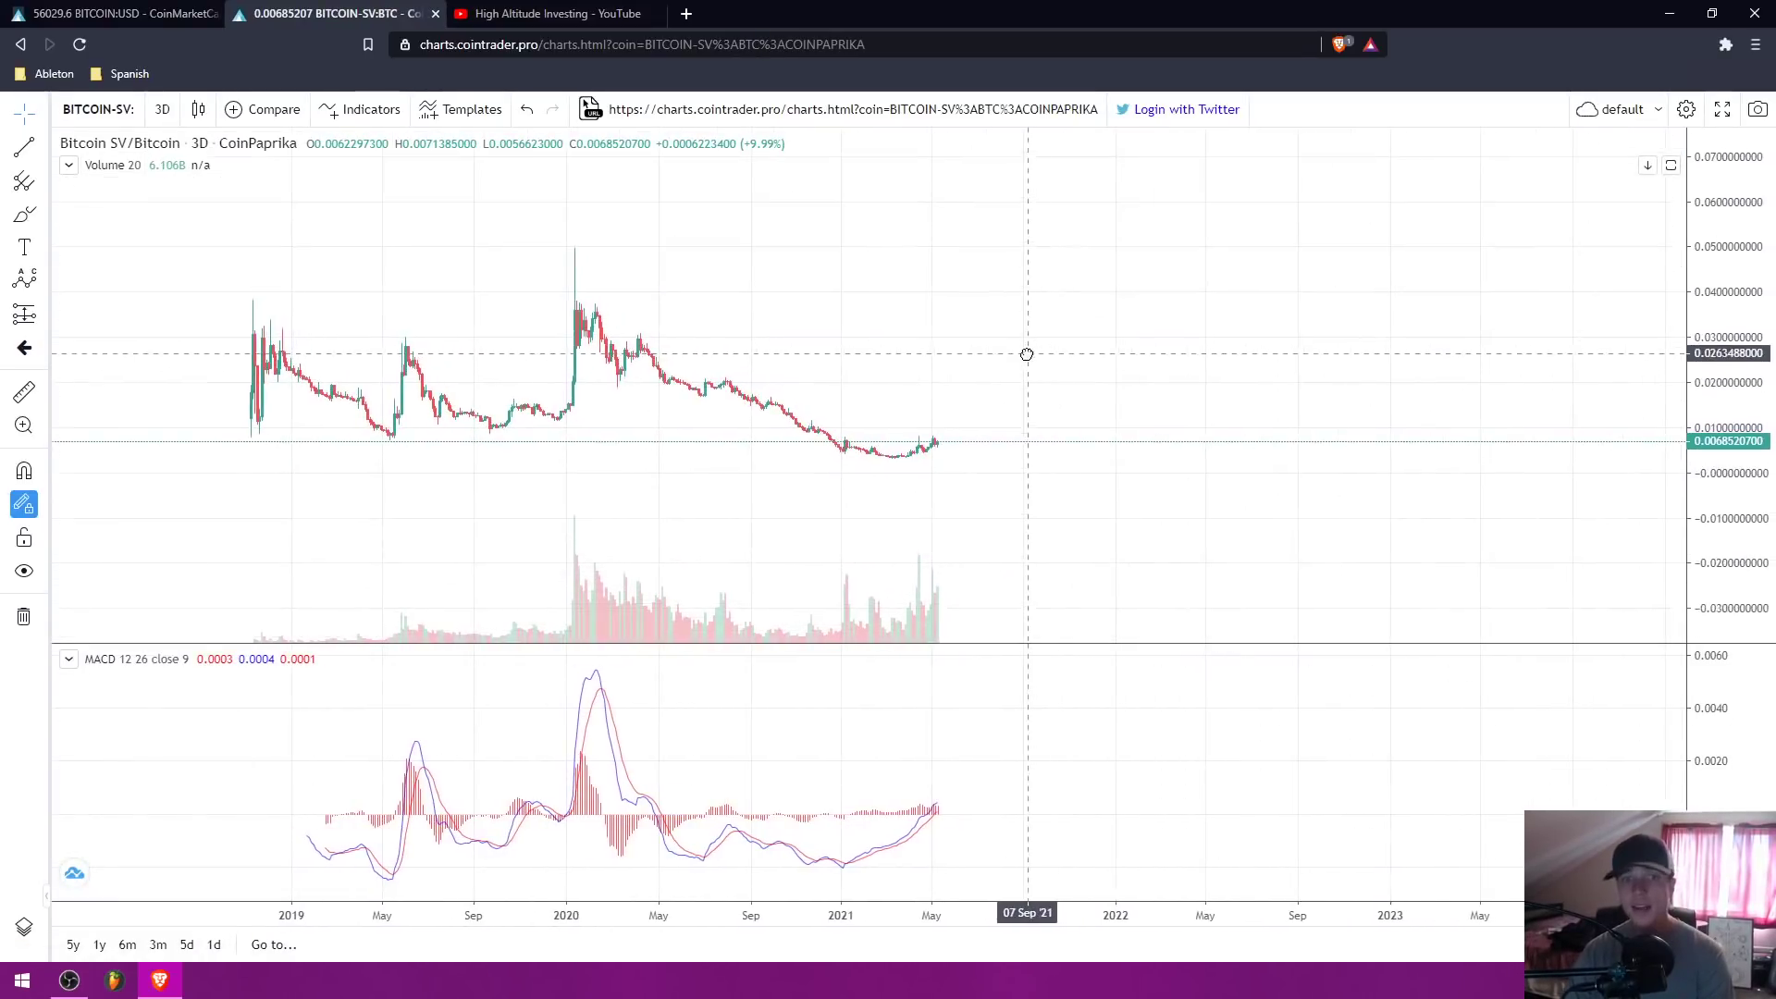
# Step: Brush a rounded curve under the late-2020 to May 2021 lows and mark an ABC correction from the January 2020 peak down to them
pyautogui.click(28, 215)
pyautogui.moveTo(814, 435)
pyautogui.mouseDown()
pyautogui.moveTo(863, 462)
pyautogui.moveTo(948, 438)
pyautogui.mouseUp()
pyautogui.click(26, 279)
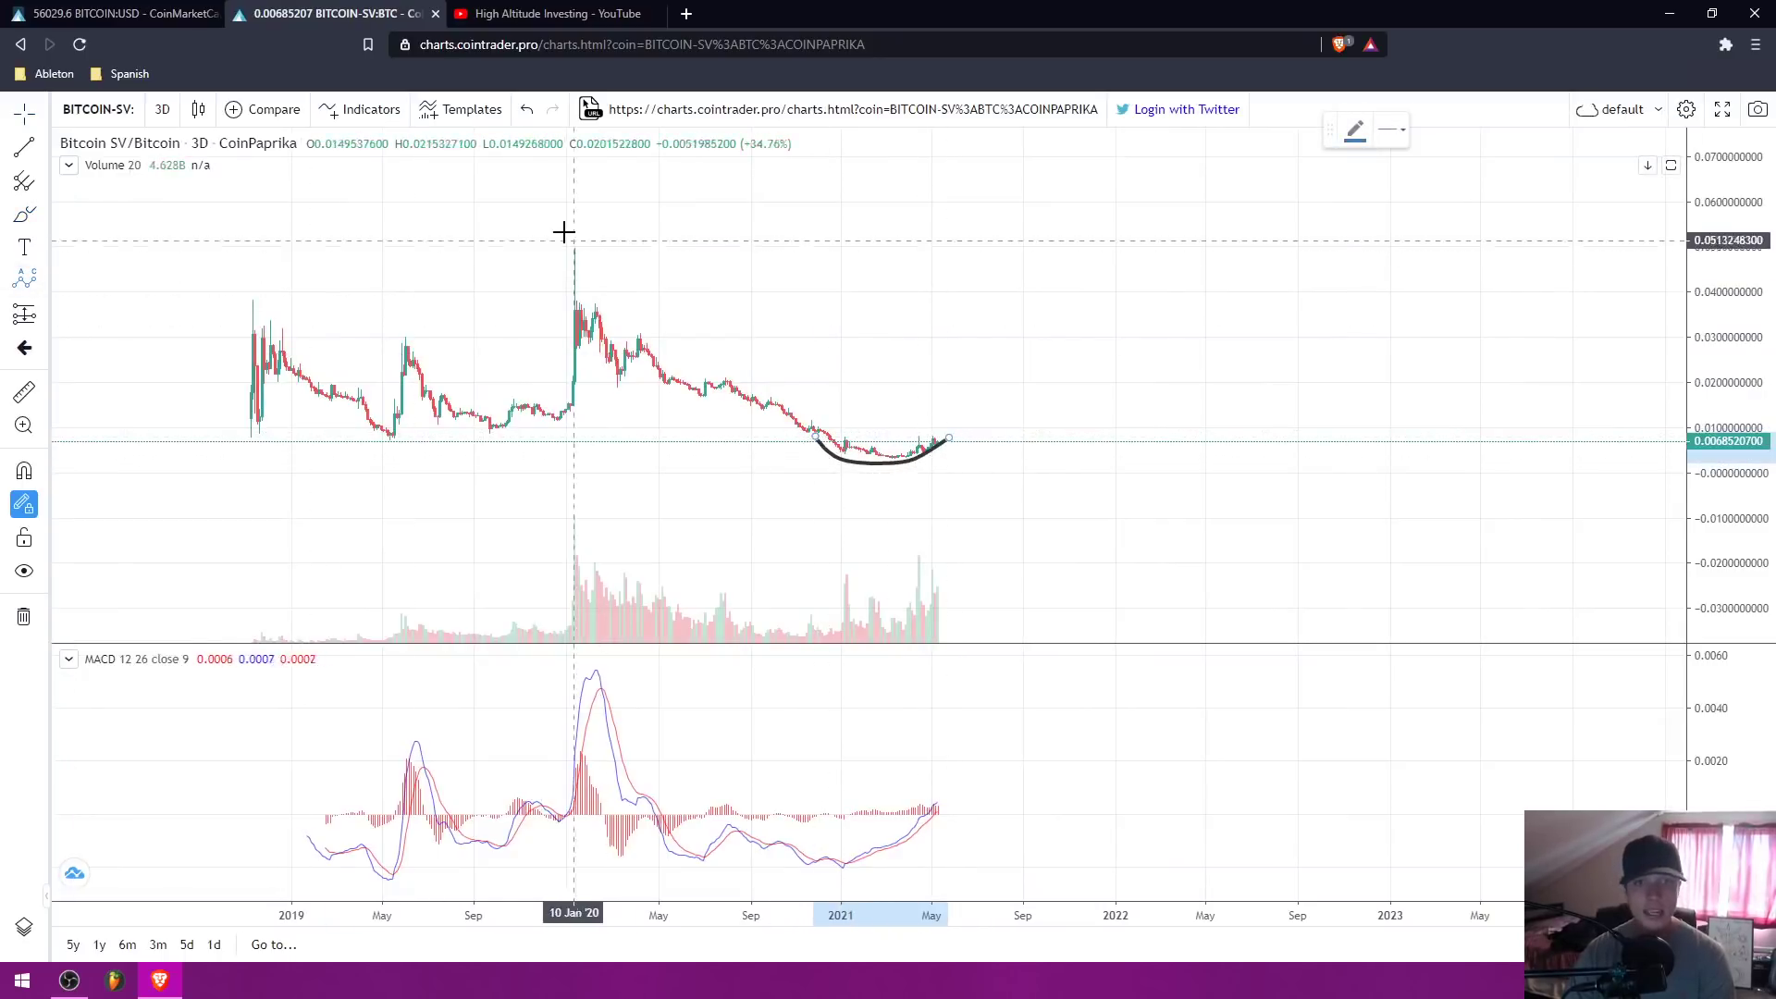
pyautogui.click(575, 238)
pyautogui.click(617, 391)
pyautogui.click(642, 333)
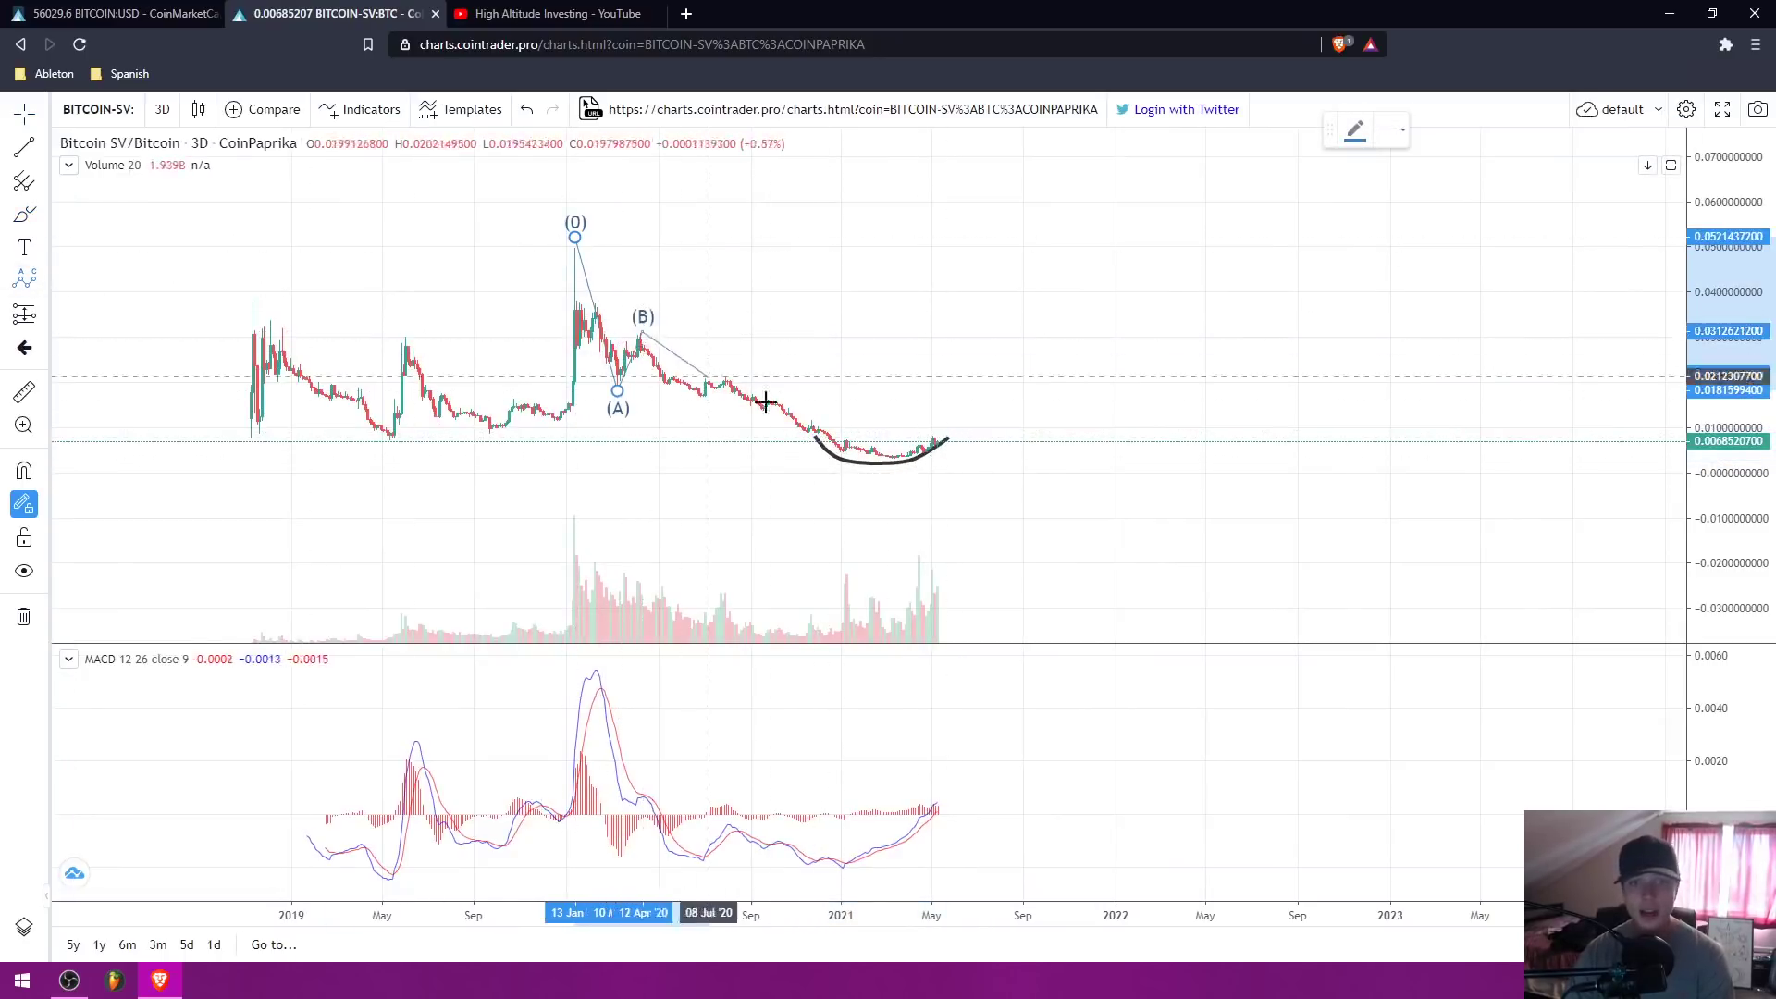
pyautogui.click(900, 463)
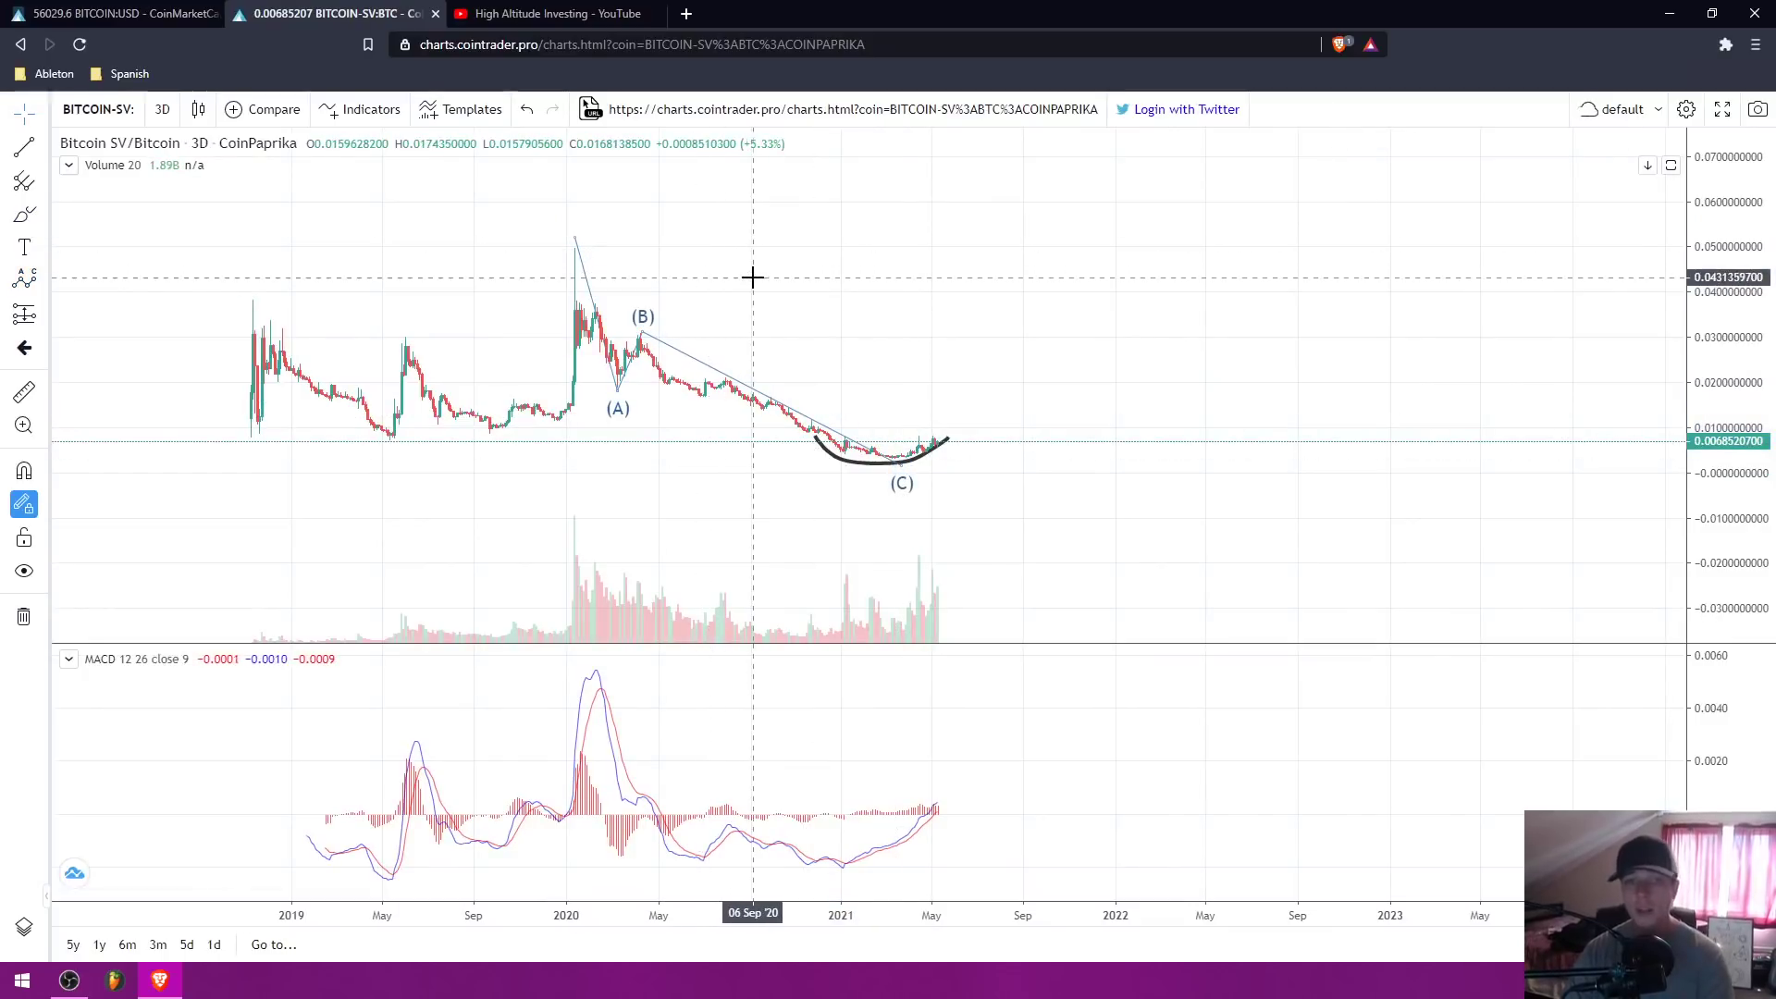
# Step: Draw a horizontal trend line along the 2018–2019 lows at about 0.00833, from 09 Nov '18 to 06 Nov '21
pyautogui.scroll(3, 773, 281)
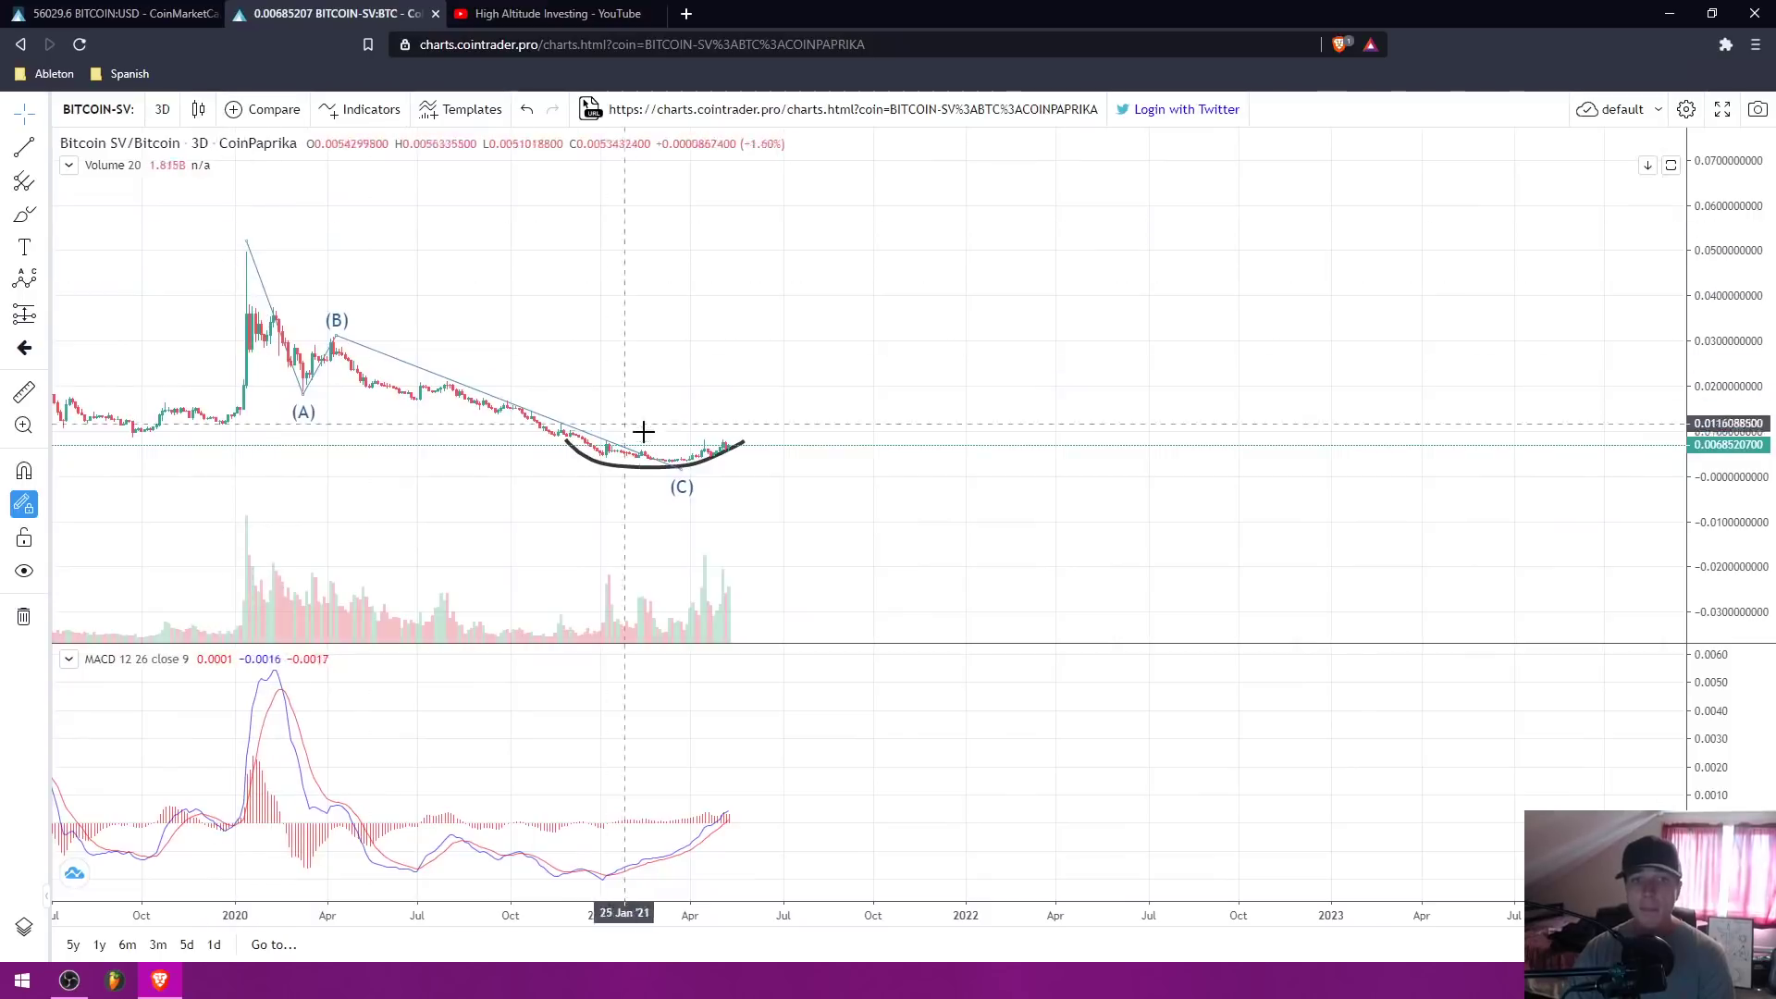
pyautogui.scroll(-3, 892, 198)
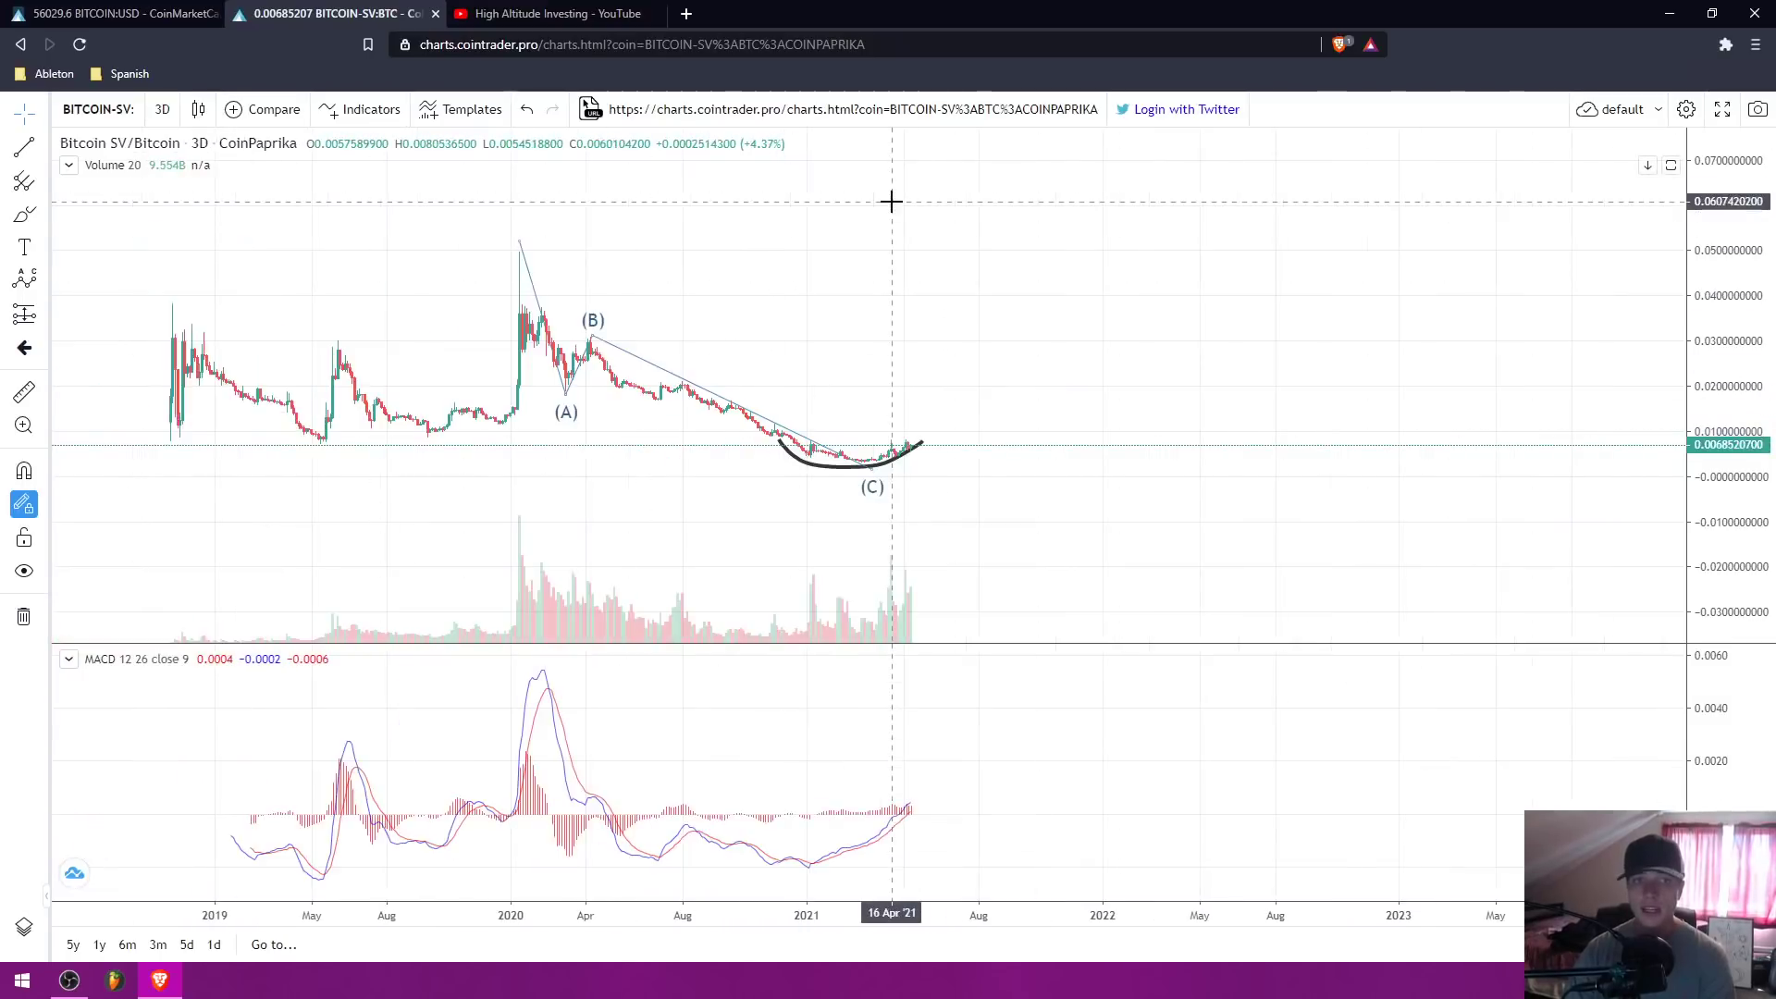
pyautogui.click(25, 151)
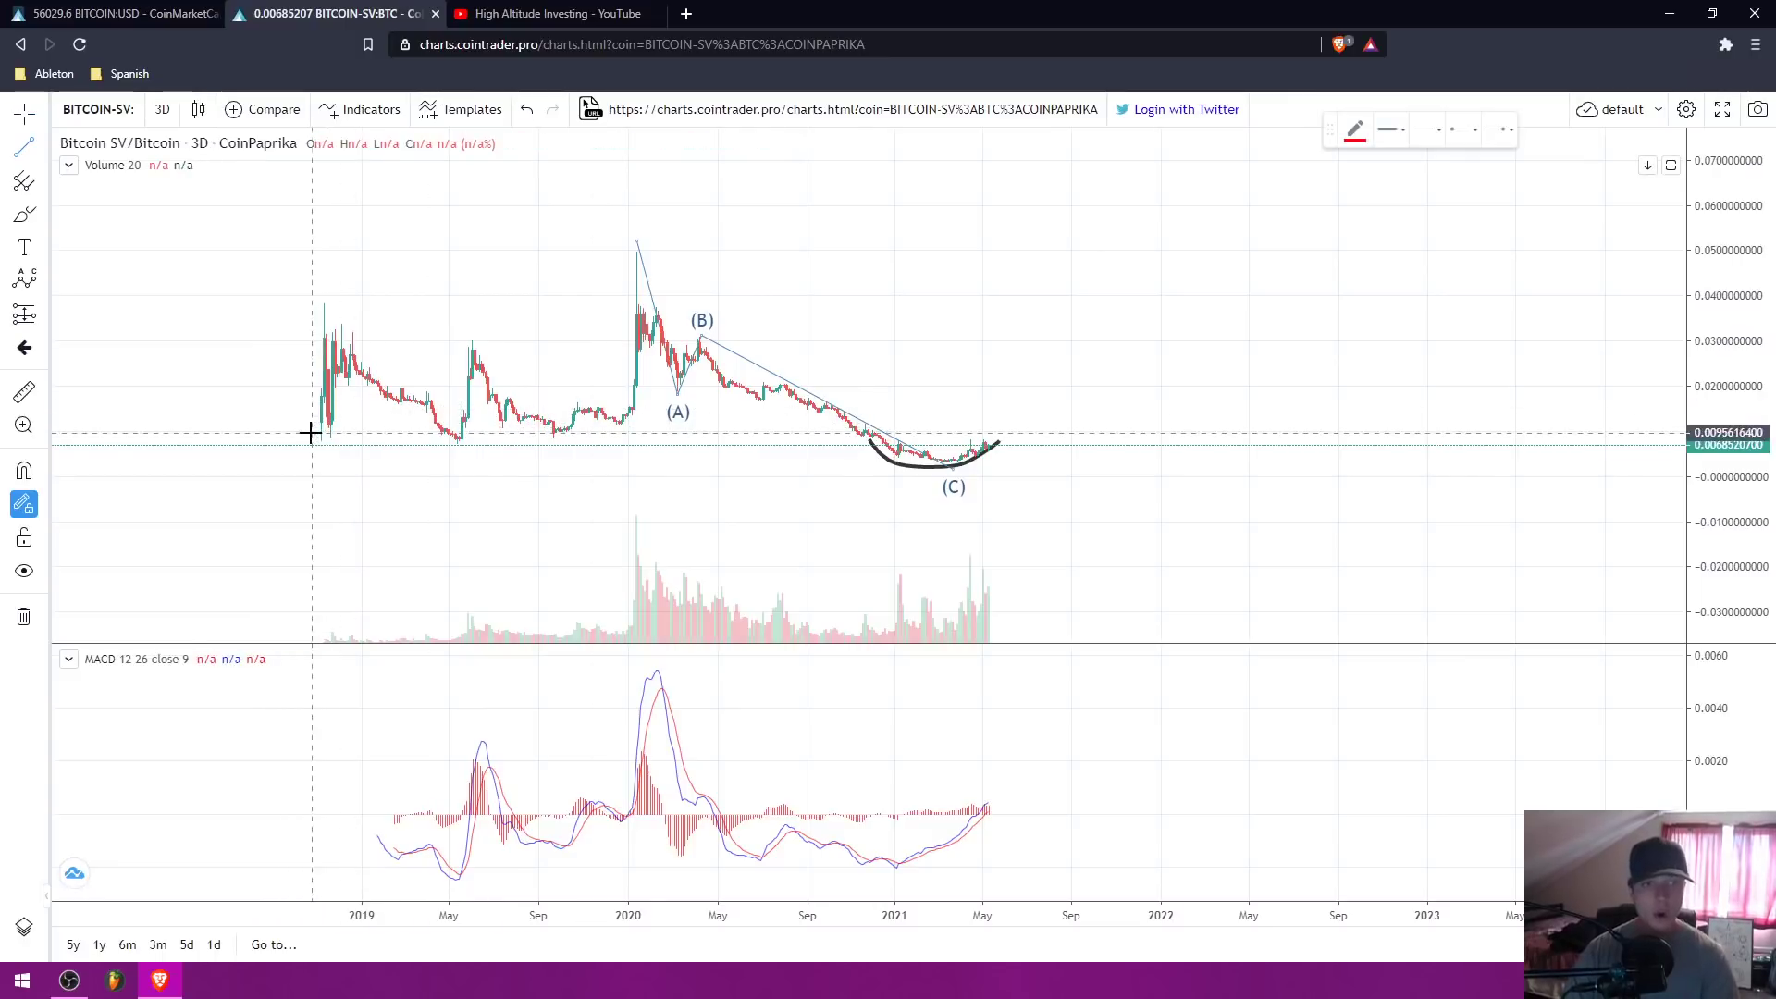
pyautogui.click(345, 436)
pyautogui.click(1118, 407)
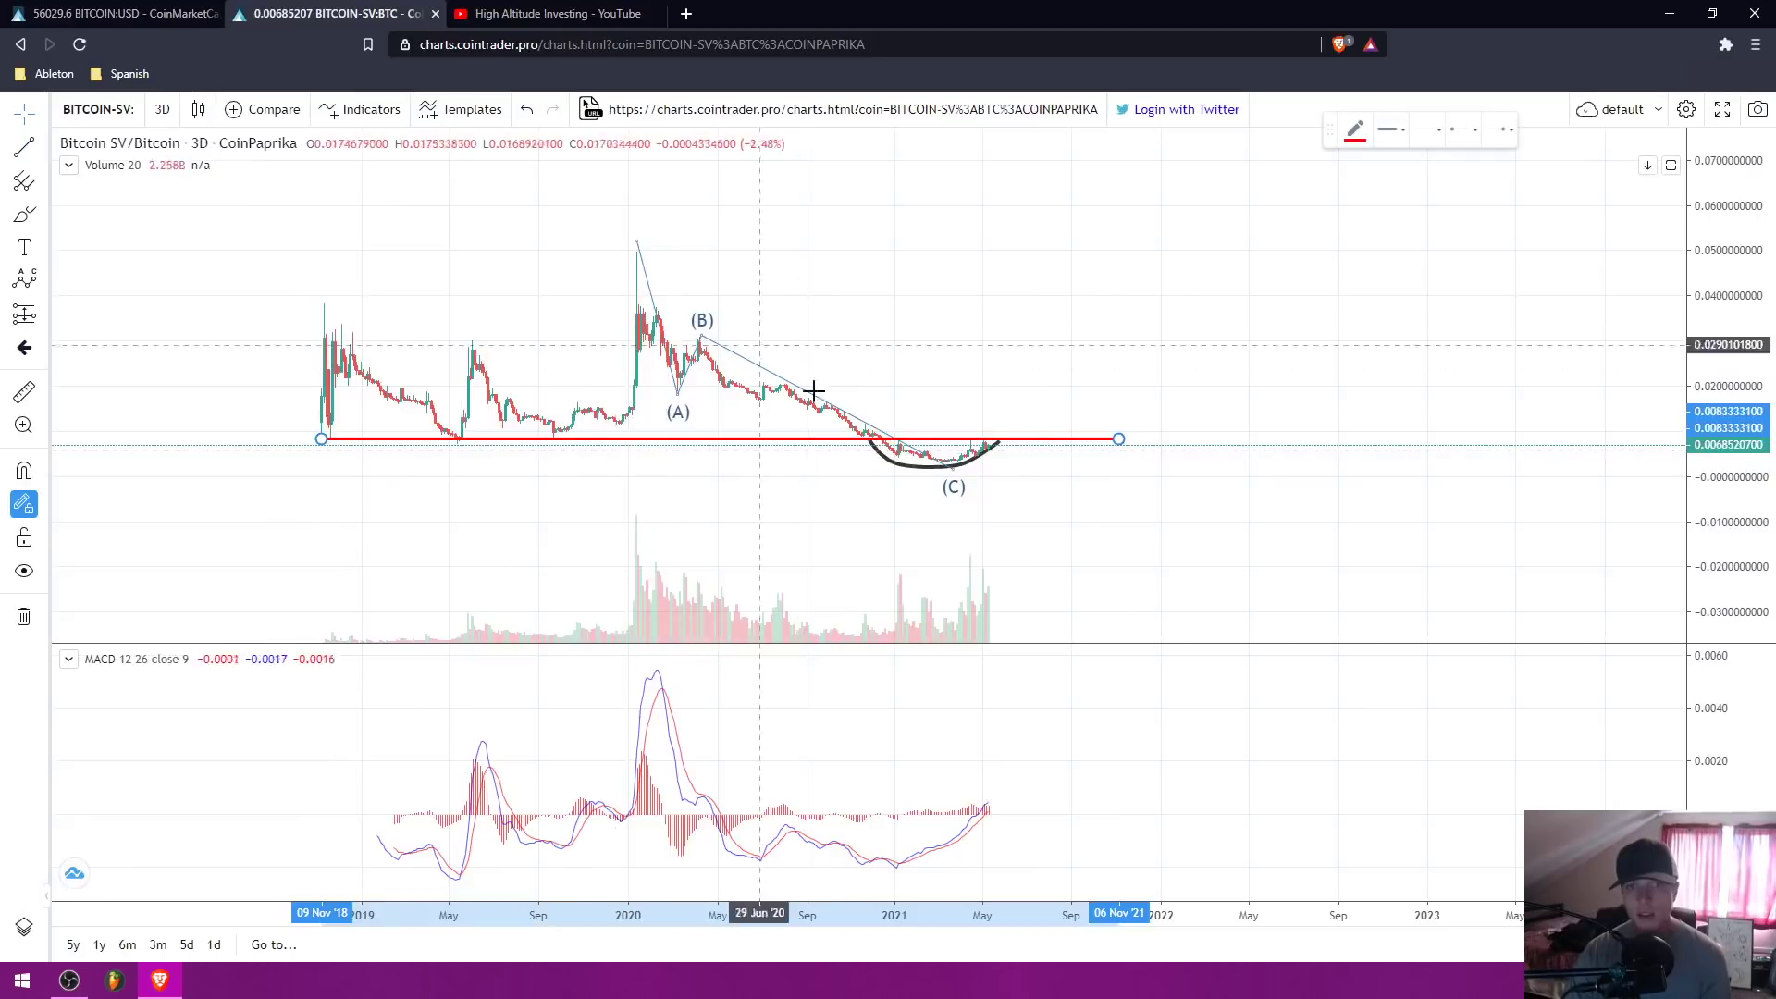
# Step: Delete the ABC correction pattern and the rounded brush curve from the Bitcoin SV/Bitcoin chart
pyautogui.click(703, 342)
pyautogui.press('Delete')
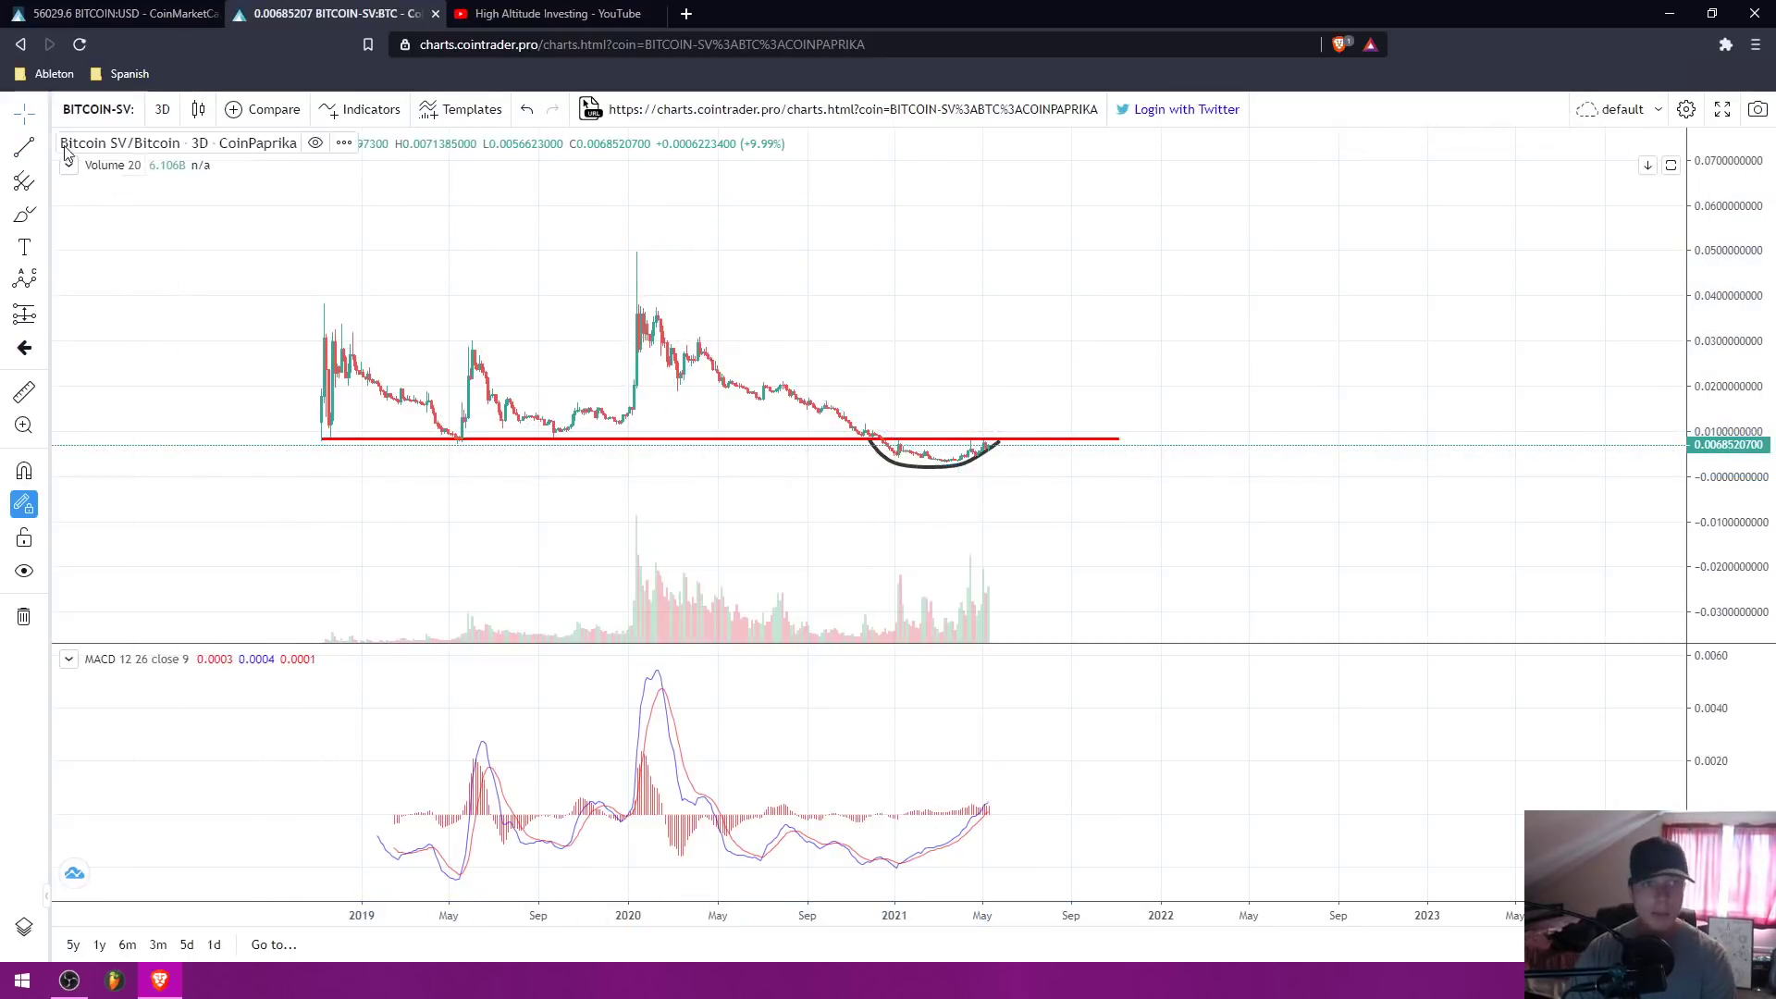
pyautogui.click(916, 467)
pyautogui.press('Delete')
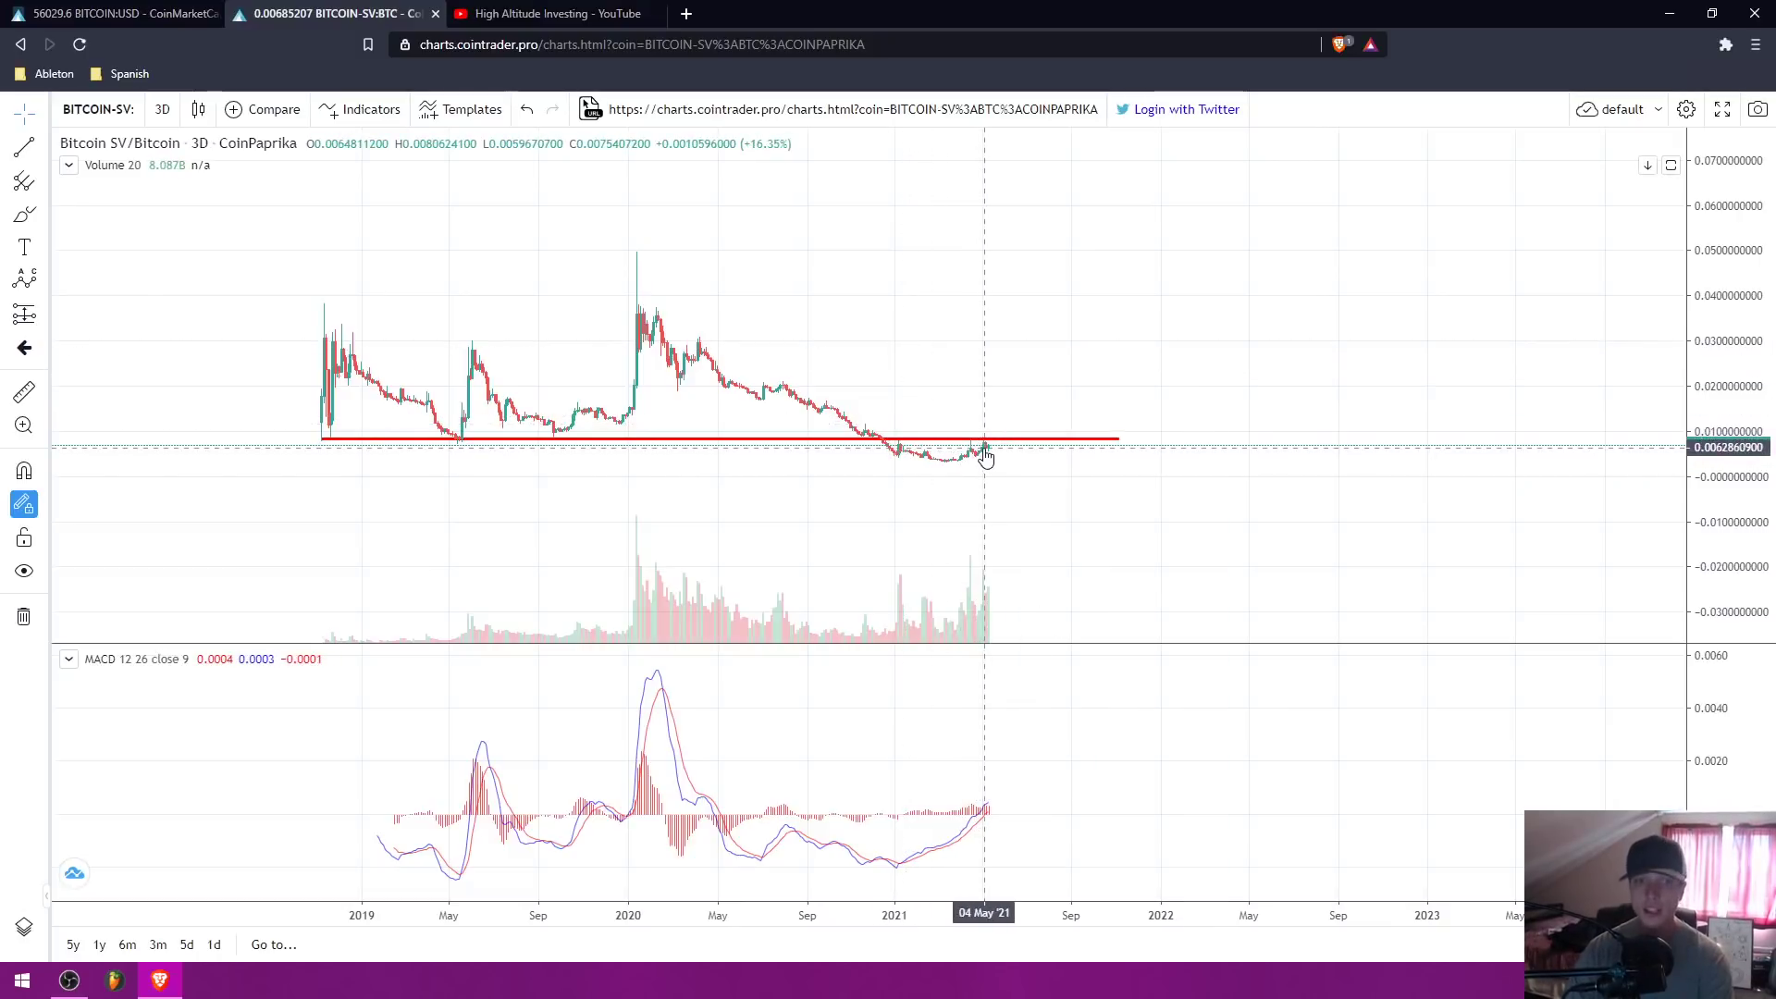
# Step: Load the DOGECOIN:BTC pair from CoinMarketCap in place of the Bitcoin SV/Bitcoin chart
pyautogui.click(109, 111)
pyautogui.write('DOGE')
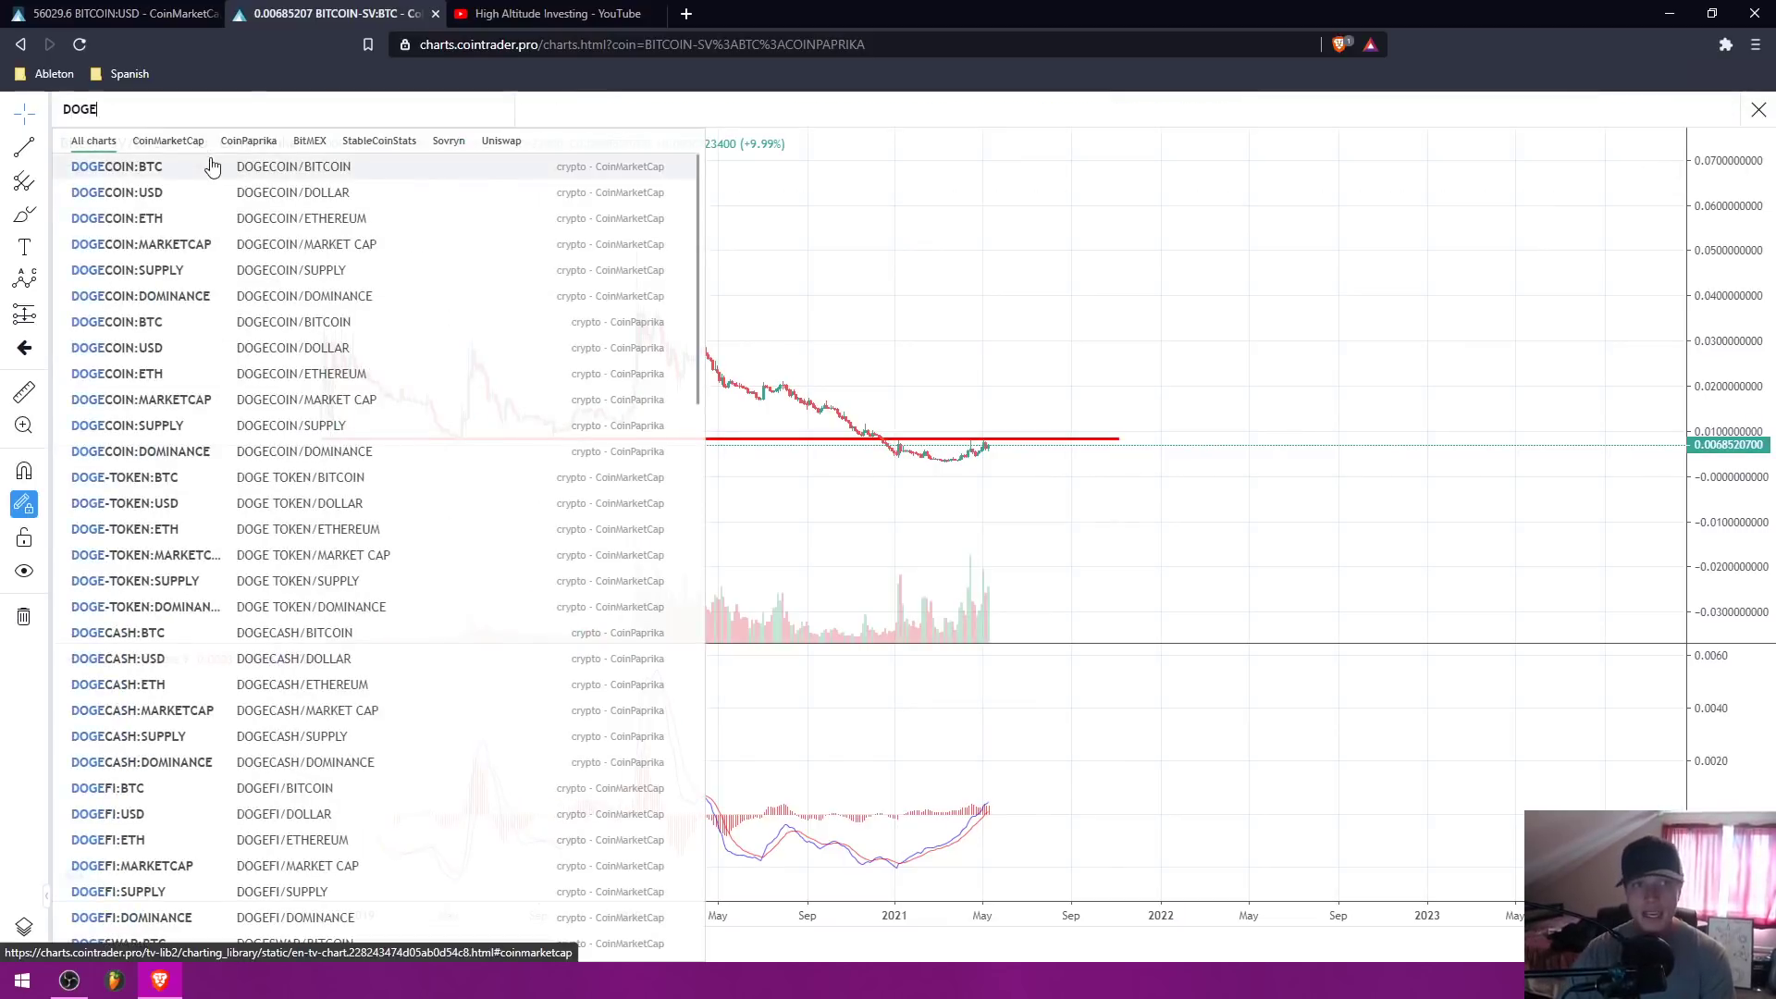
pyautogui.click(197, 167)
pyautogui.rightClick(475, 261)
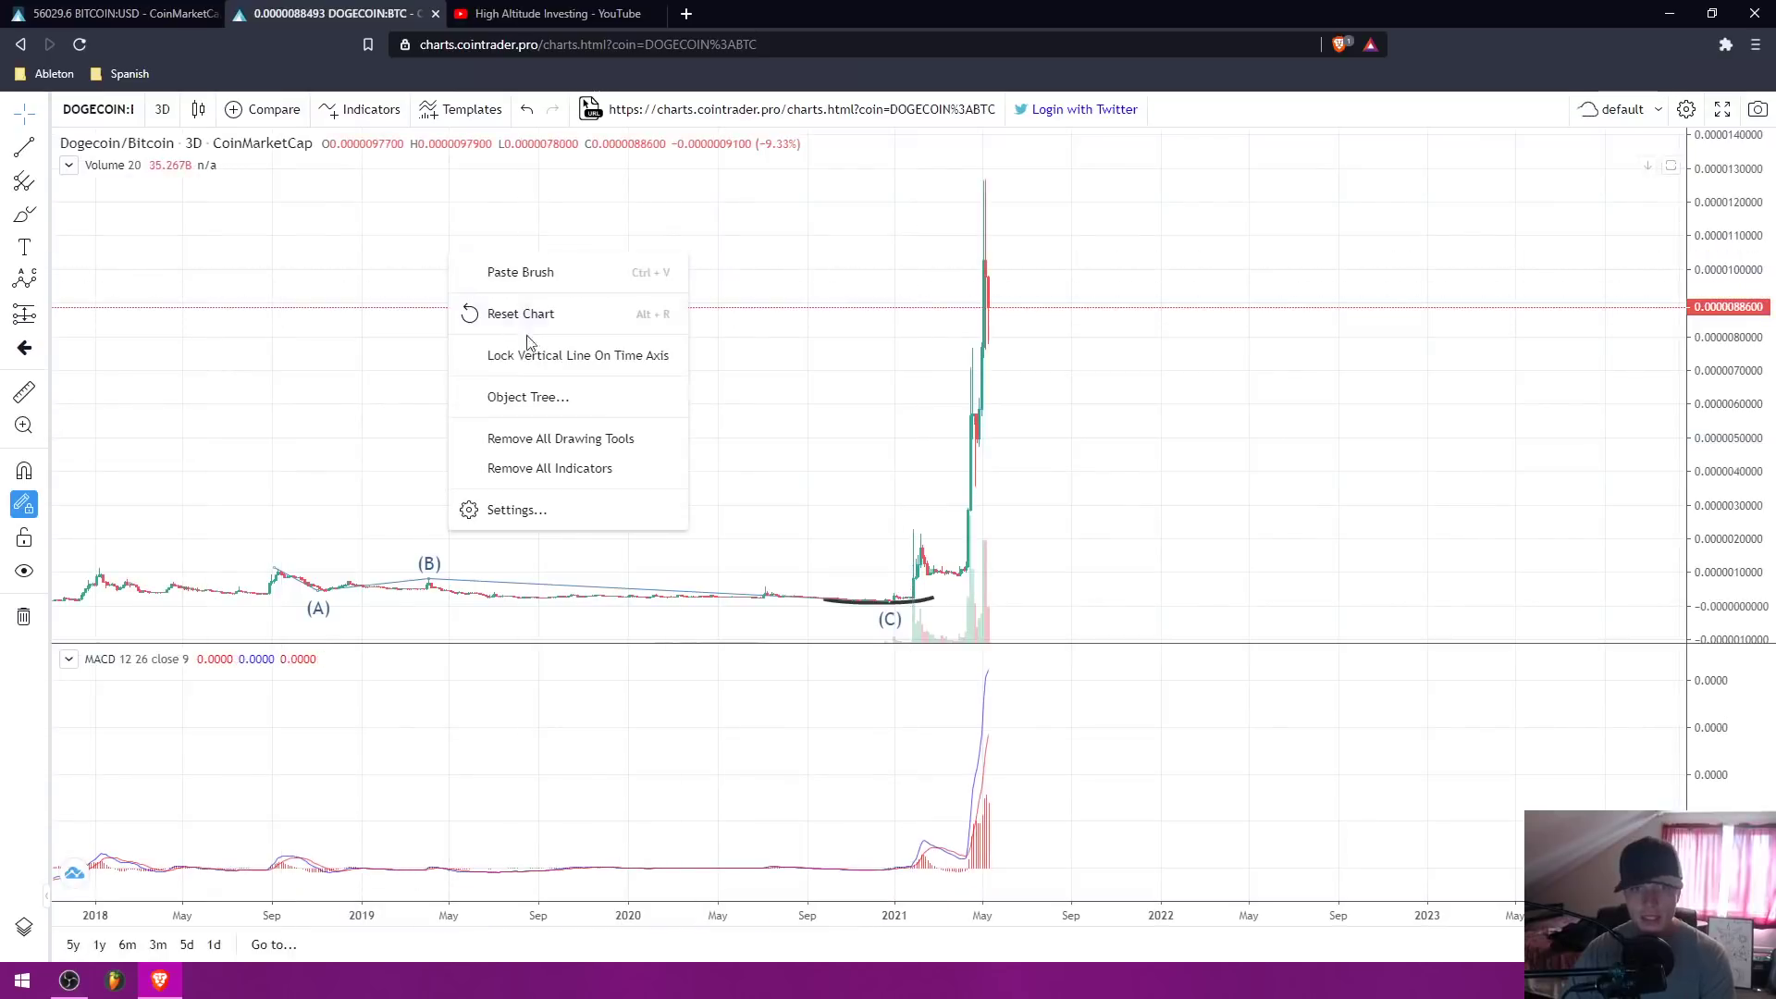
pyautogui.click(313, 265)
# Step: Draw a trend line under the Dogecoin/Bitcoin lows from 10 Sep '17 at 0.0000001500 and extend its far end to early 2021
pyautogui.moveTo(312, 265); pyautogui.dragTo(1023, 206)
pyautogui.scroll(3, 1305, 343)
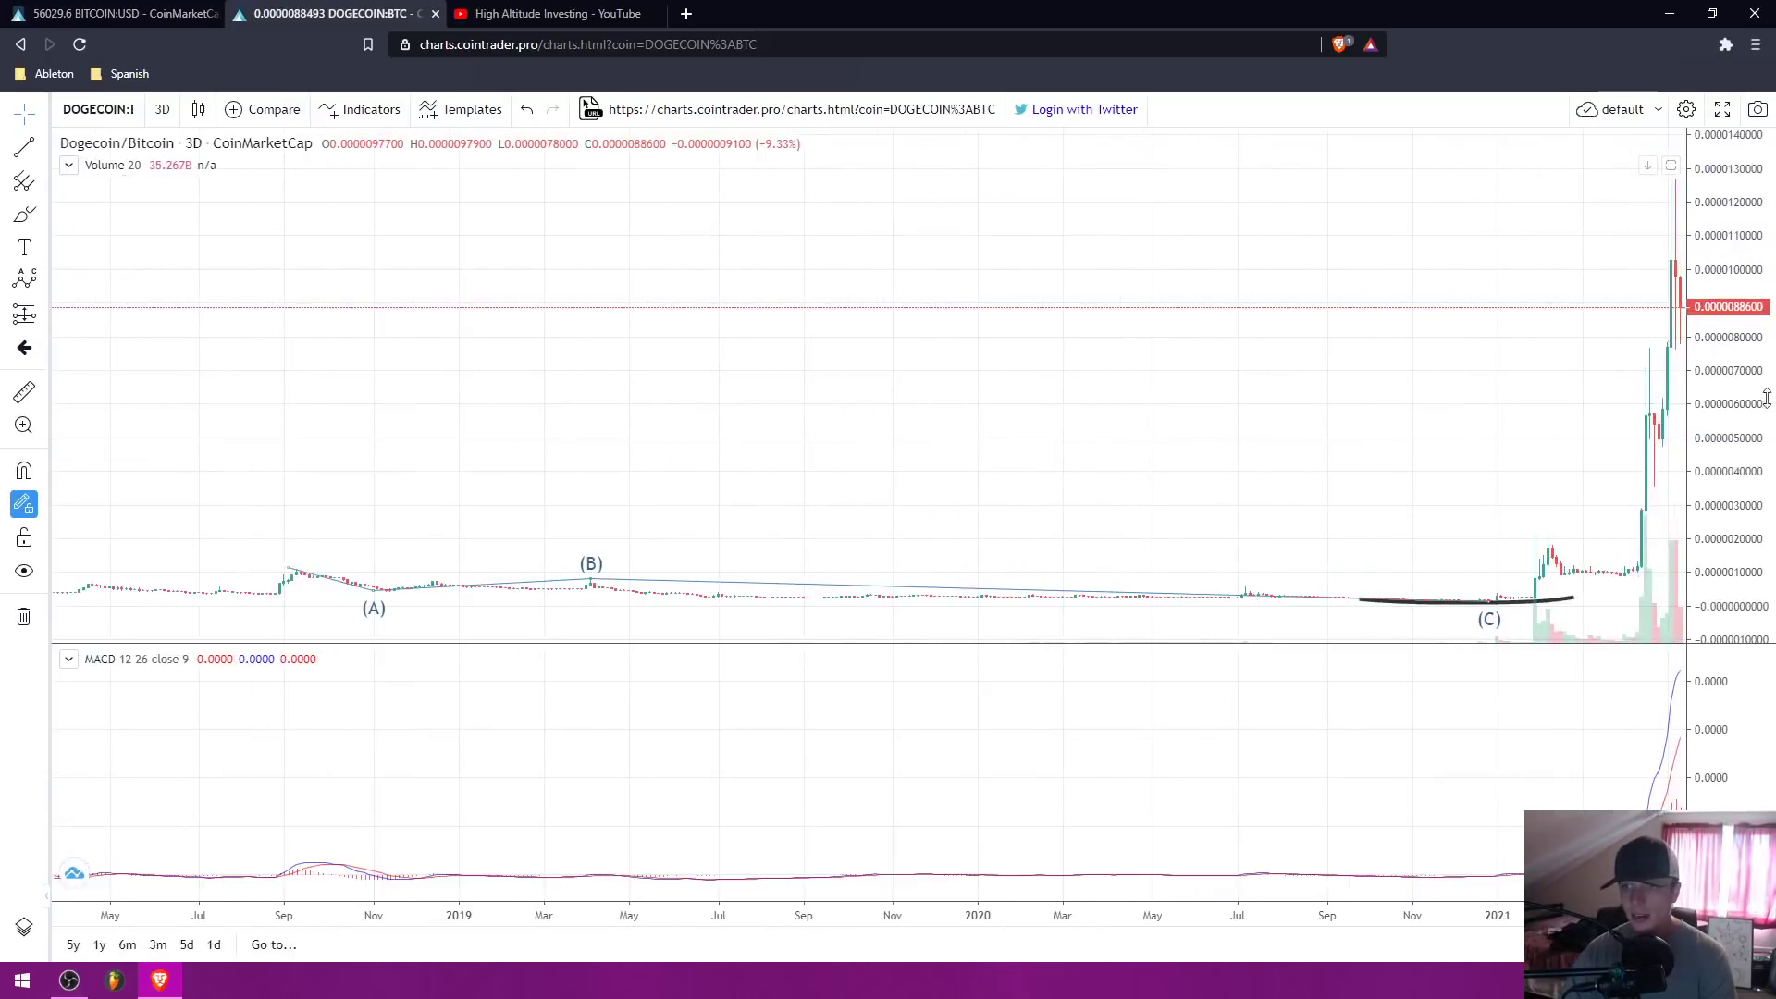
pyautogui.moveTo(1737, 427); pyautogui.dragTo(1748, 357)
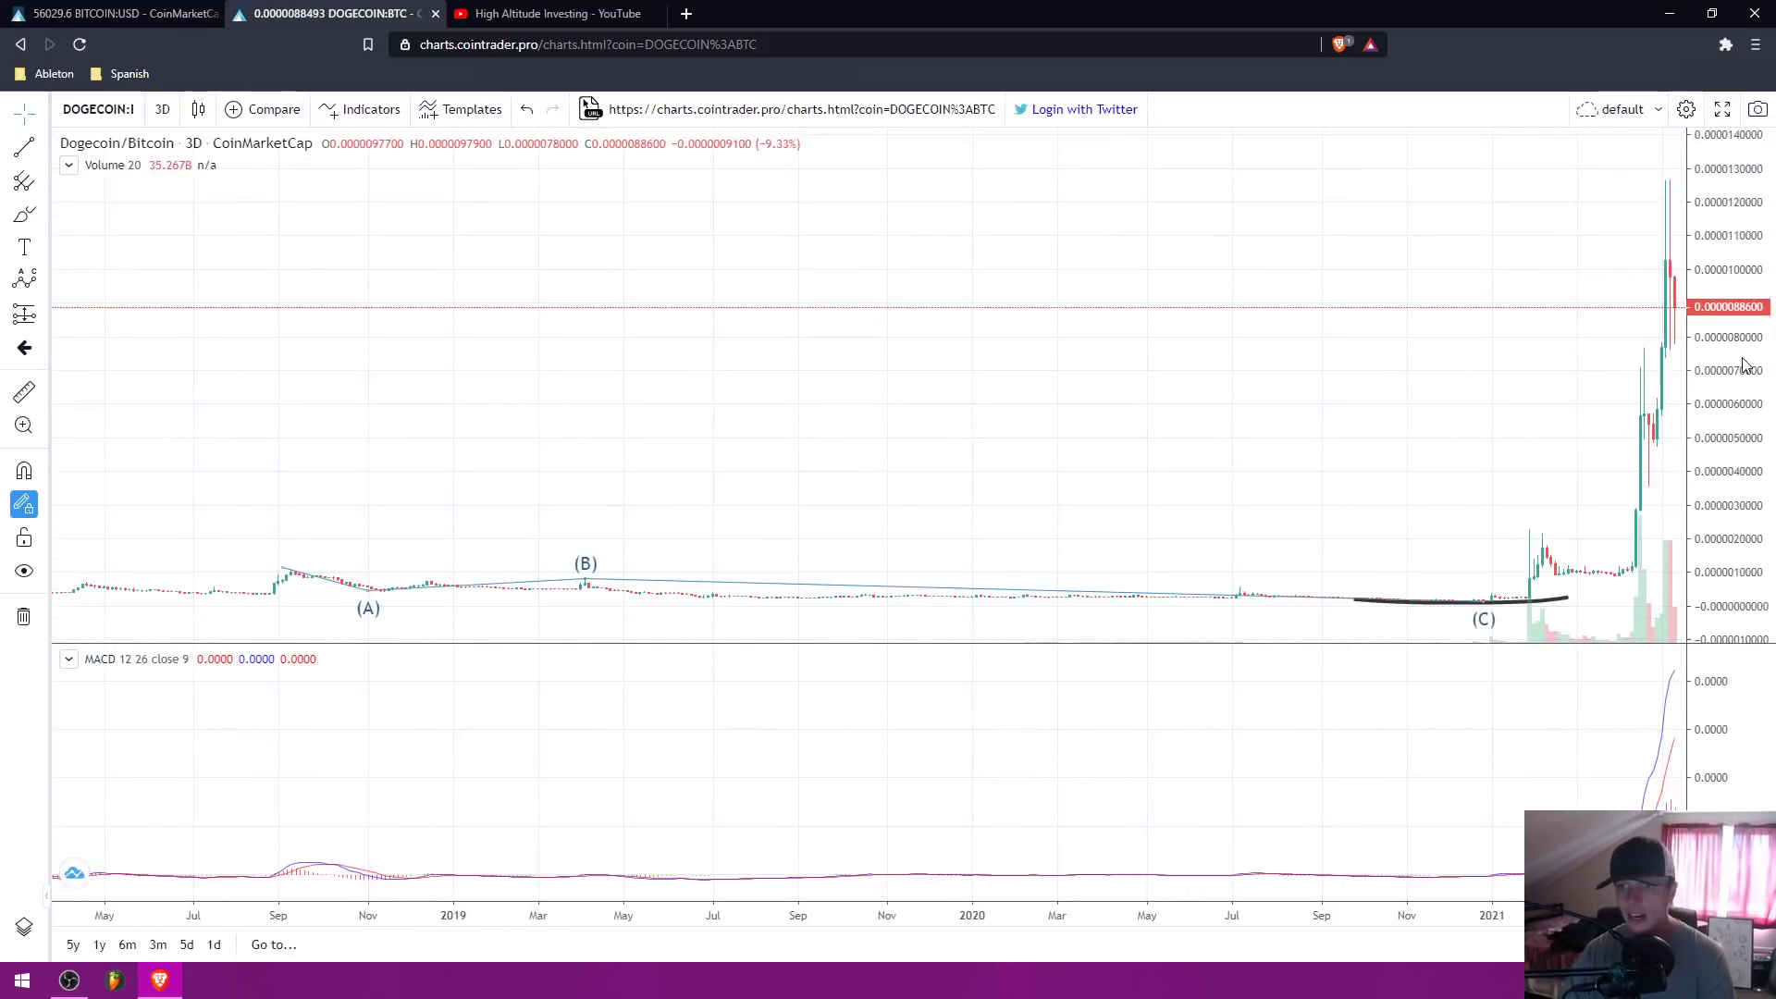
pyautogui.moveTo(999, 362)
pyautogui.mouseDown()
pyautogui.moveTo(1110, 364)
pyautogui.moveTo(1055, 345)
pyautogui.moveTo(1292, 299)
pyautogui.moveTo(1252, 361)
pyautogui.moveTo(1018, 337)
pyautogui.mouseUp()
pyautogui.scroll(-2, 1016, 331)
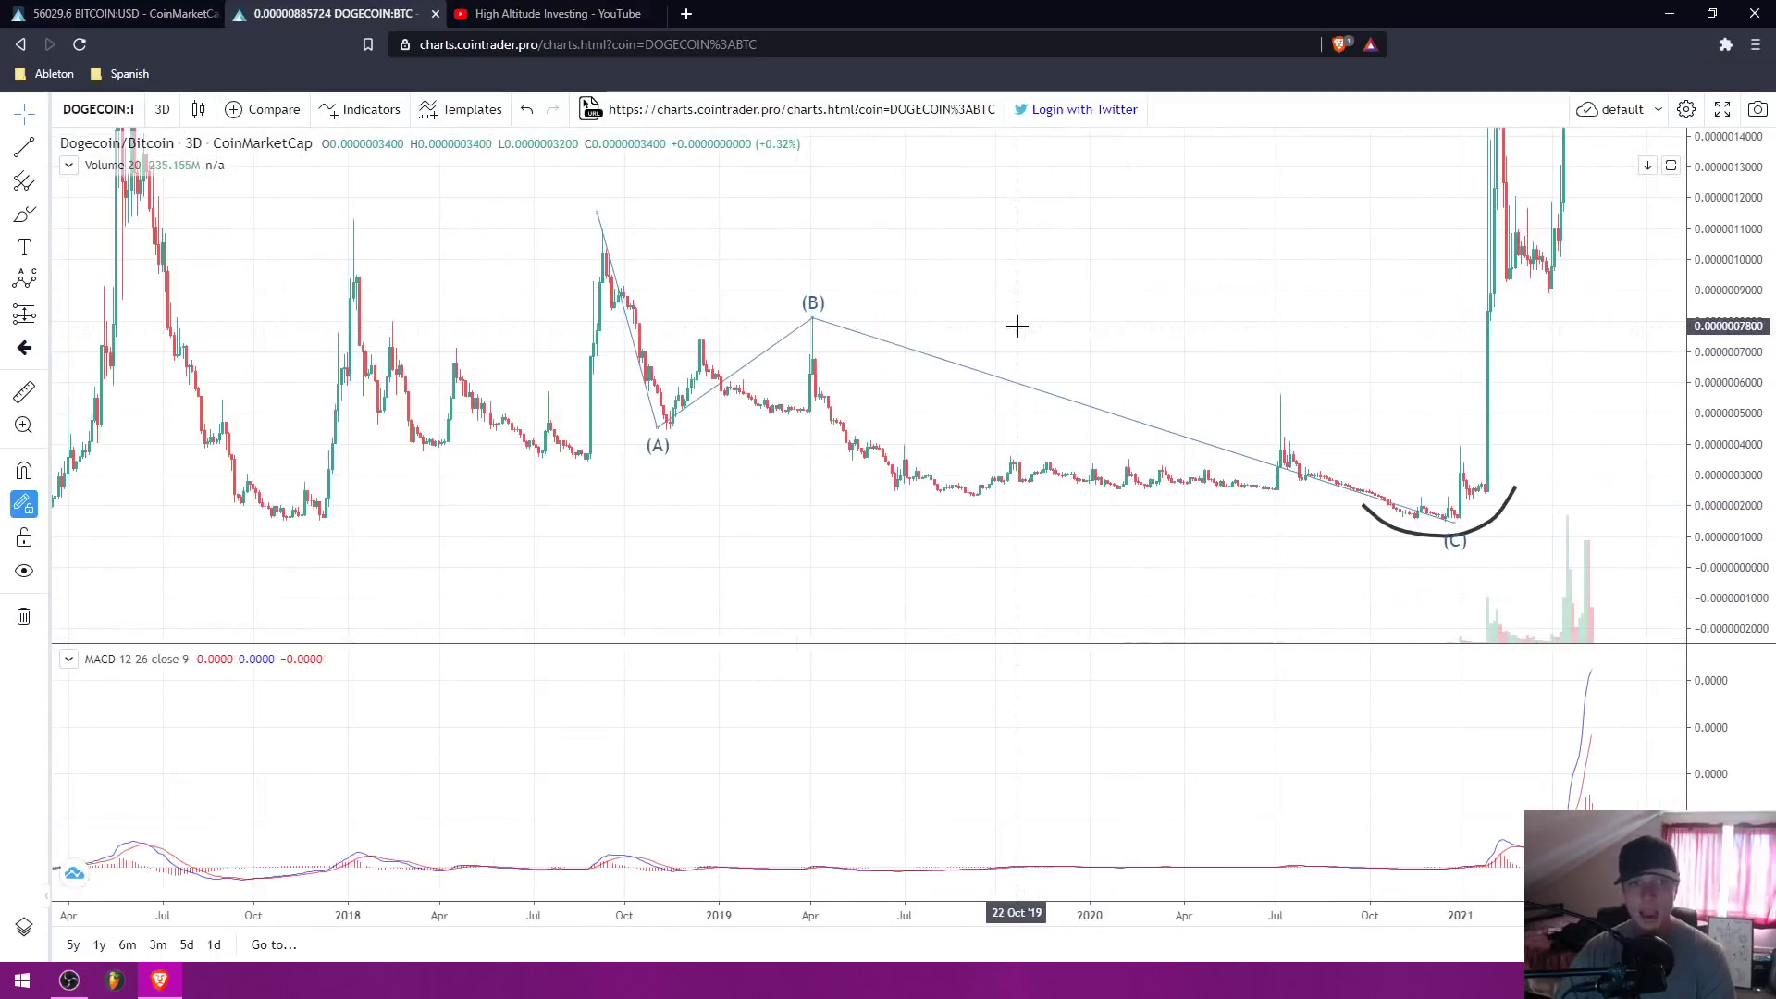
pyautogui.scroll(1, 925, 338)
pyautogui.click(23, 150)
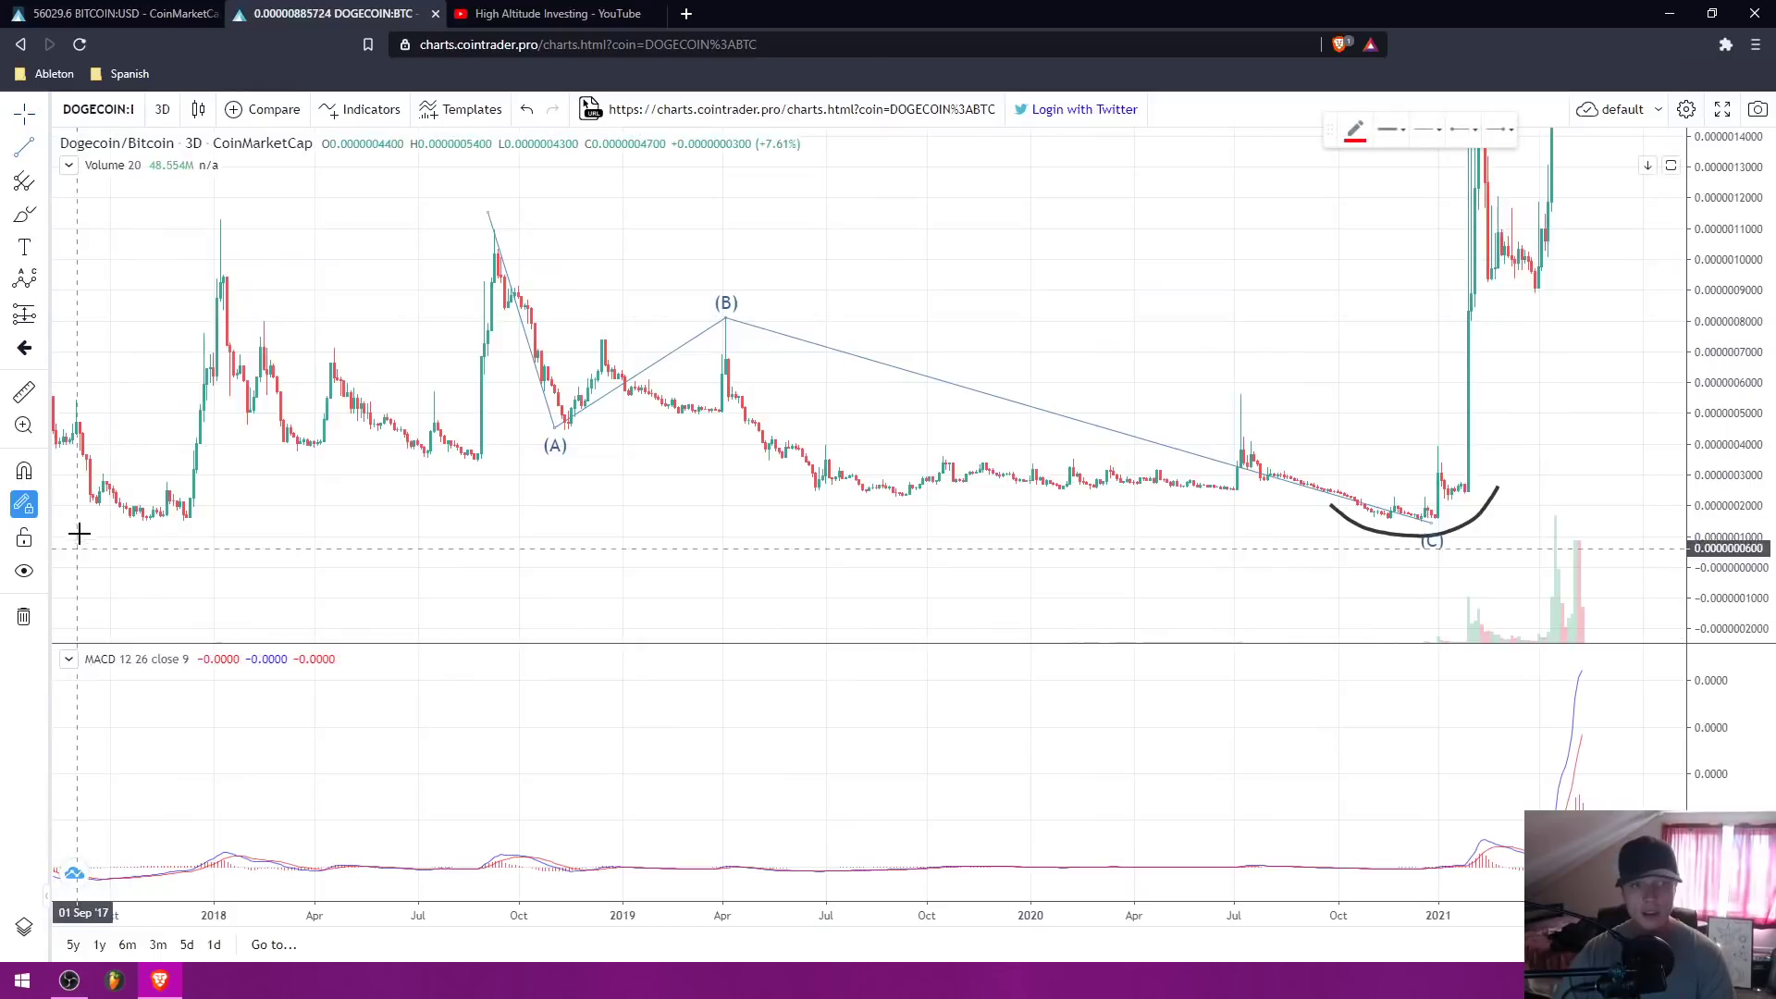
pyautogui.click(1330, 520)
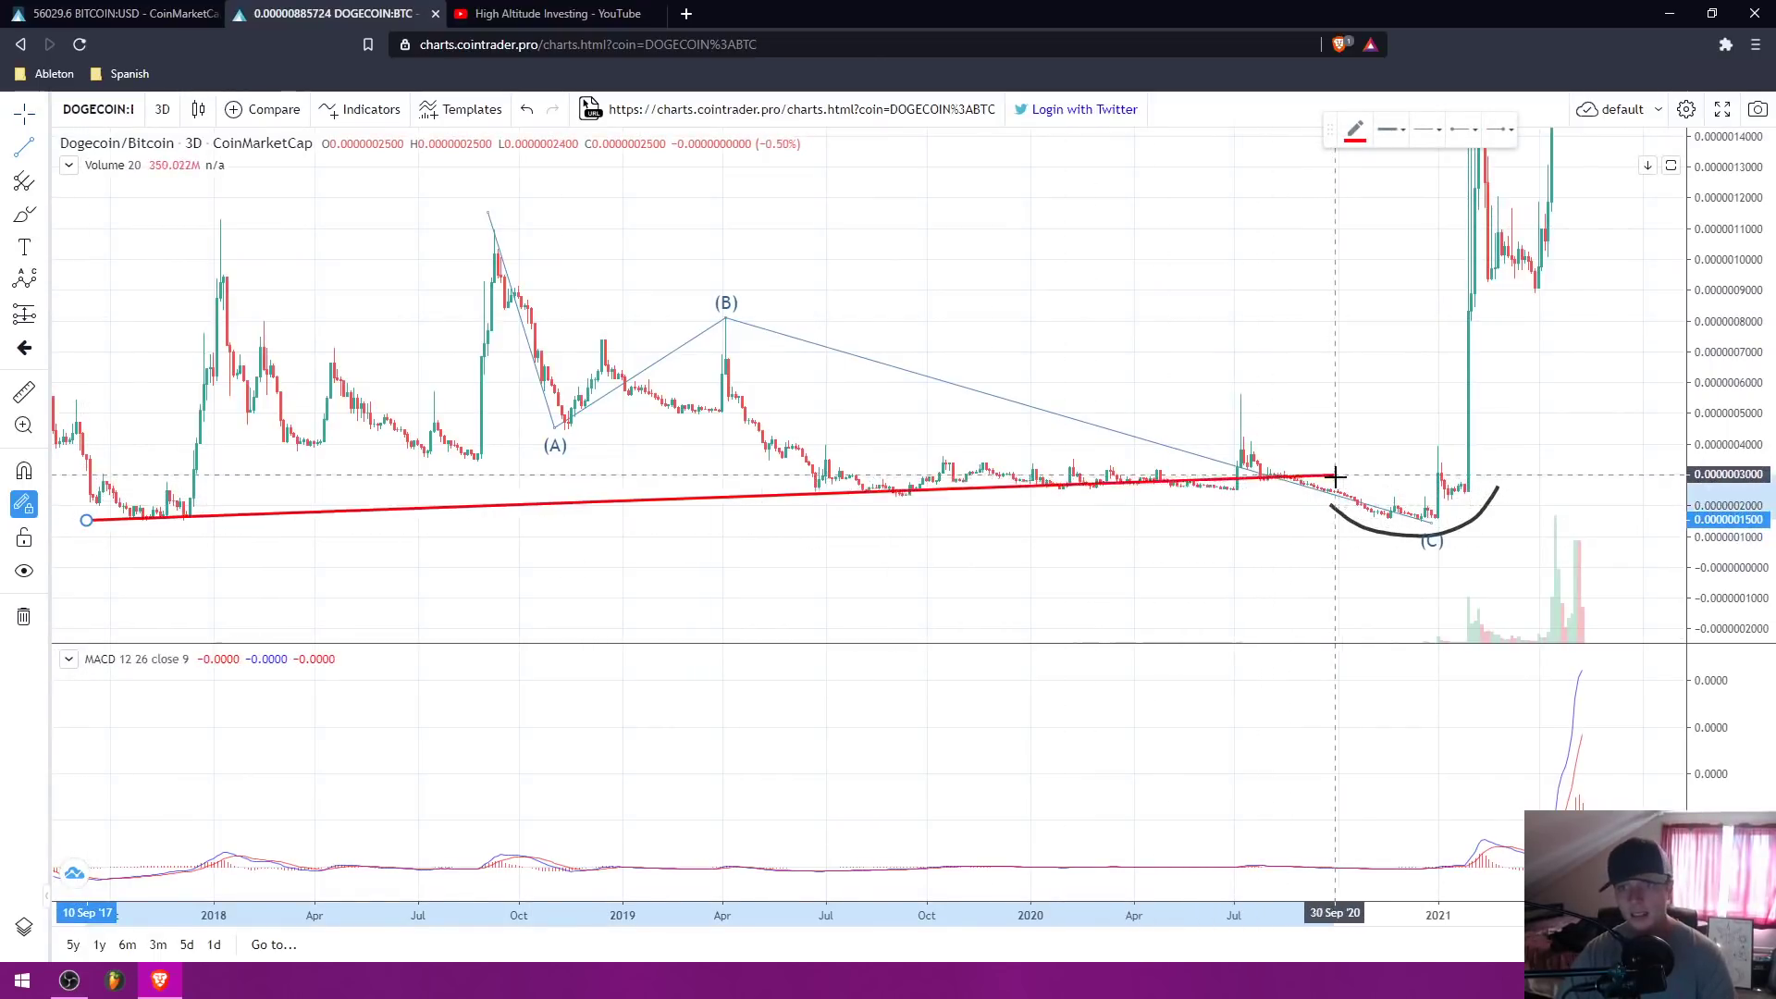
pyautogui.click(1339, 487)
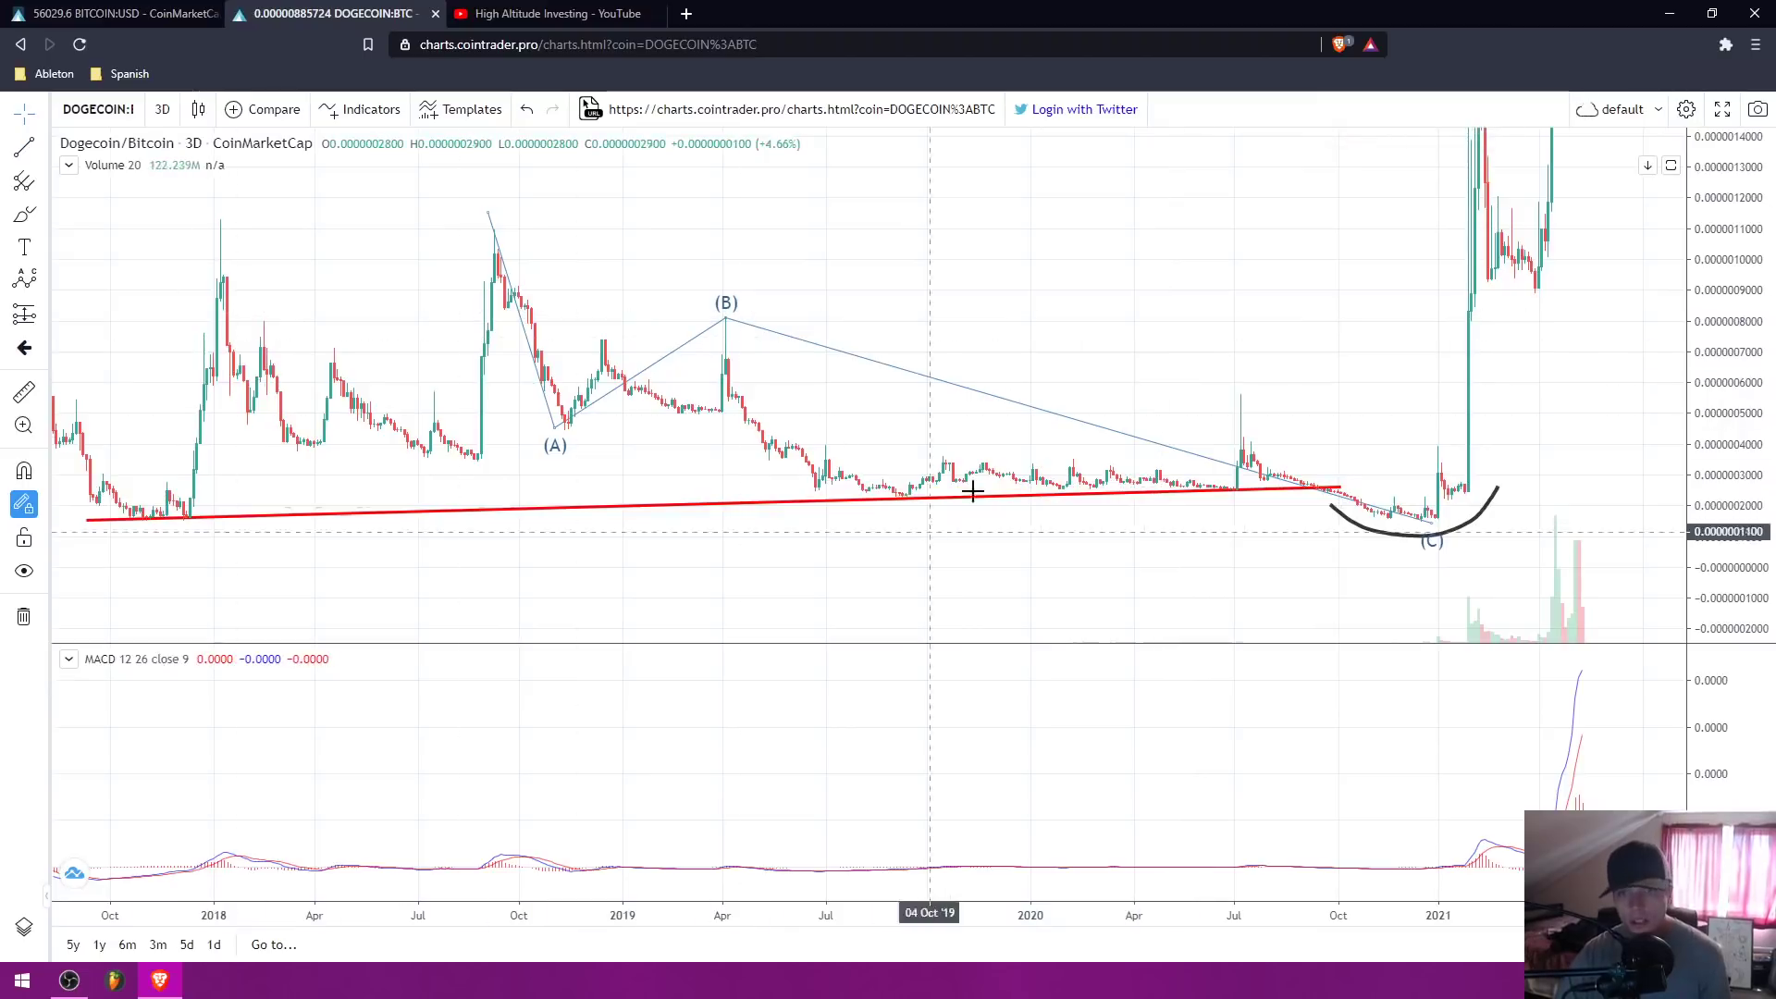
pyautogui.moveTo(1340, 536); pyautogui.dragTo(1362, 492)
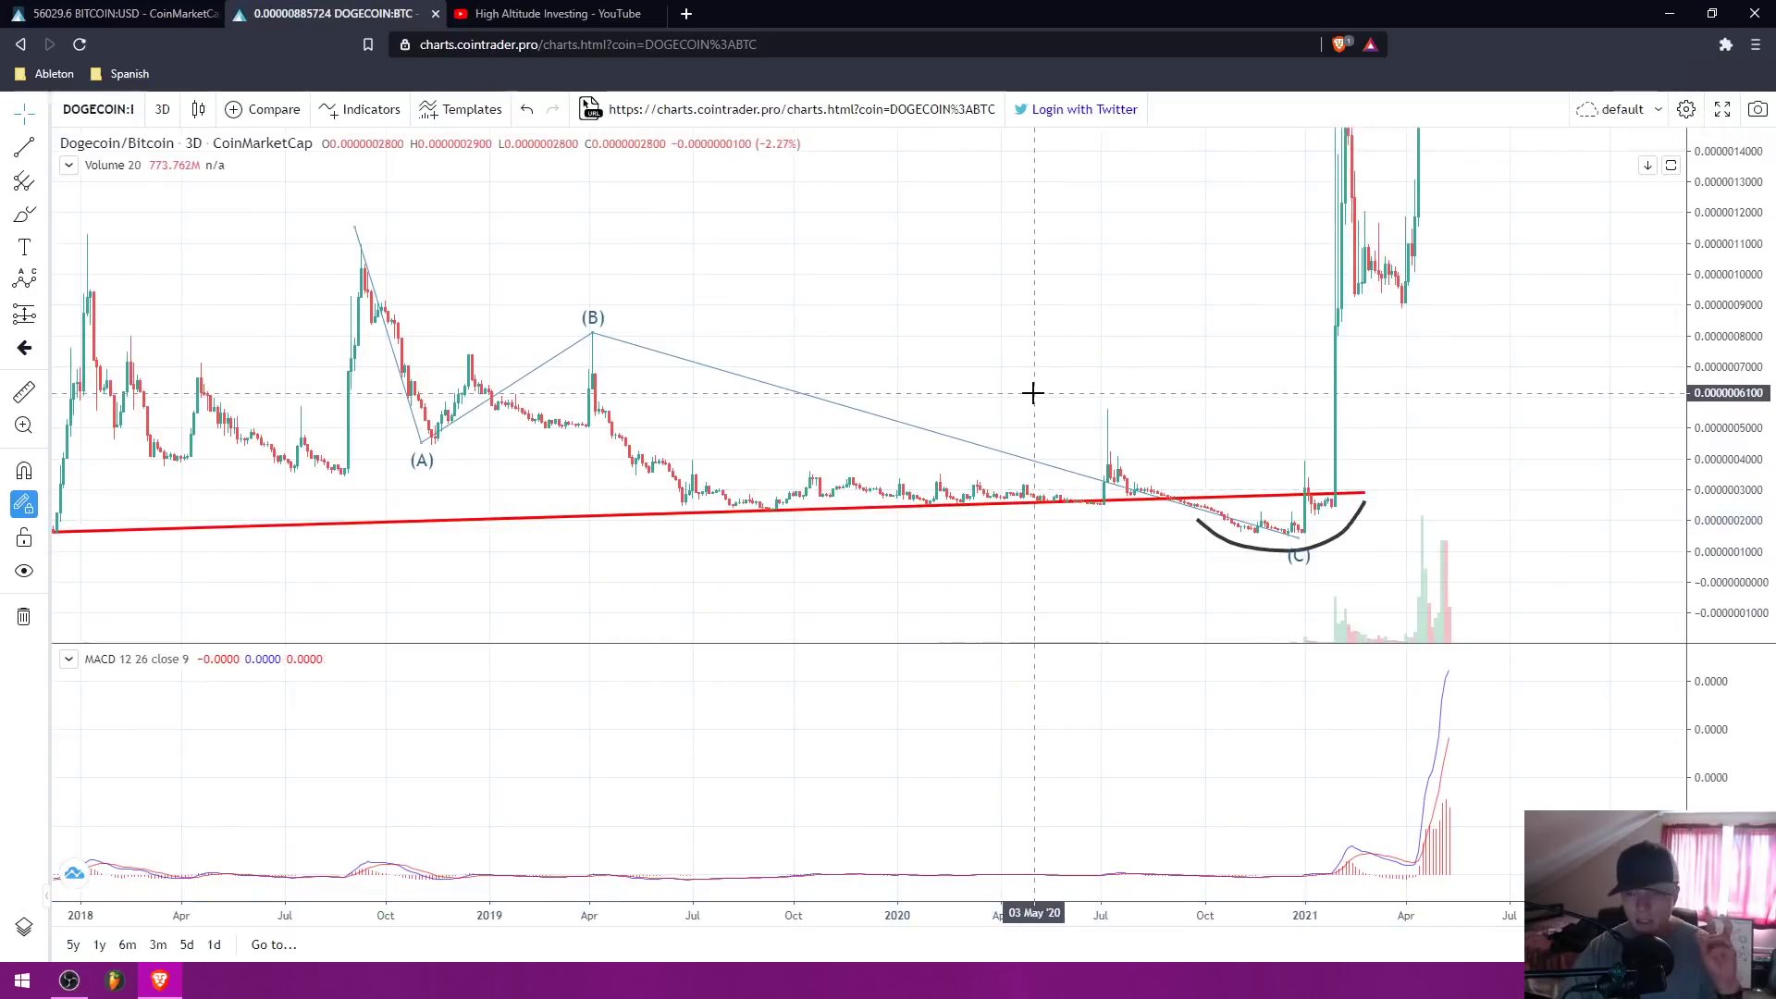
# Step: Examine the Dogecoin/Bitcoin rounded bottom and the 2021 price move above the trend line at a compressed price scale
pyautogui.moveTo(1015, 382); pyautogui.dragTo(984, 384)
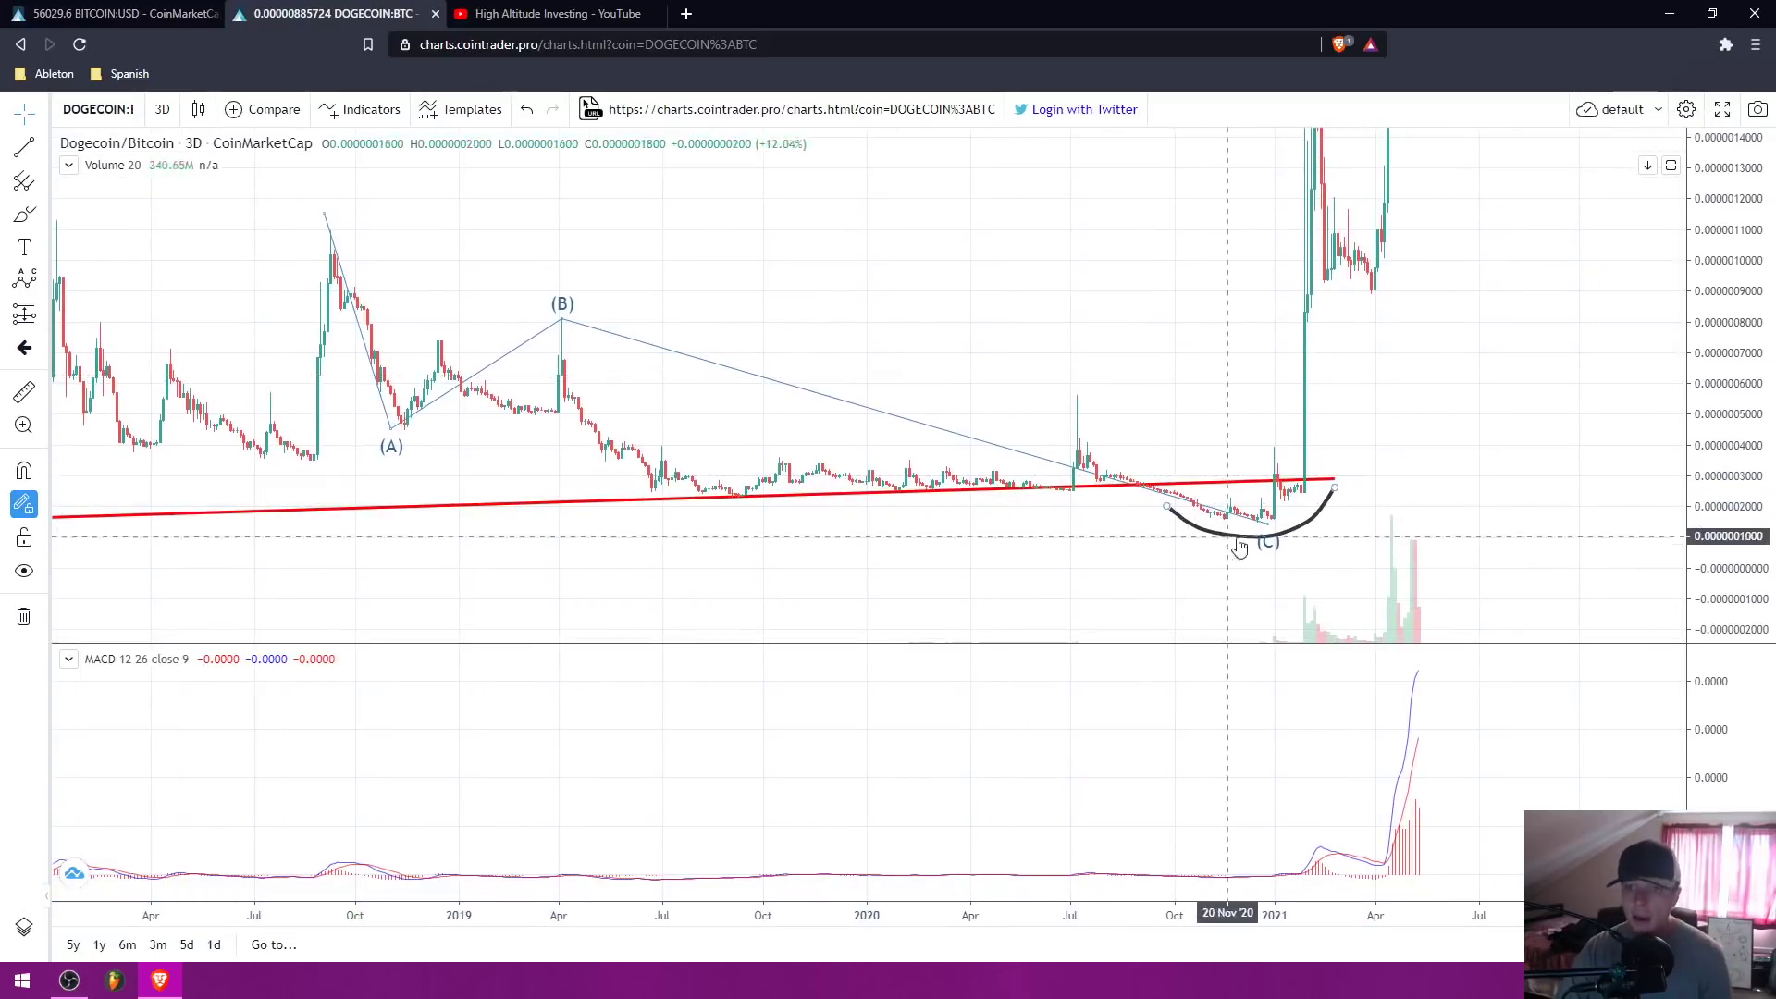
pyautogui.moveTo(1314, 413); pyautogui.dragTo(1169, 484)
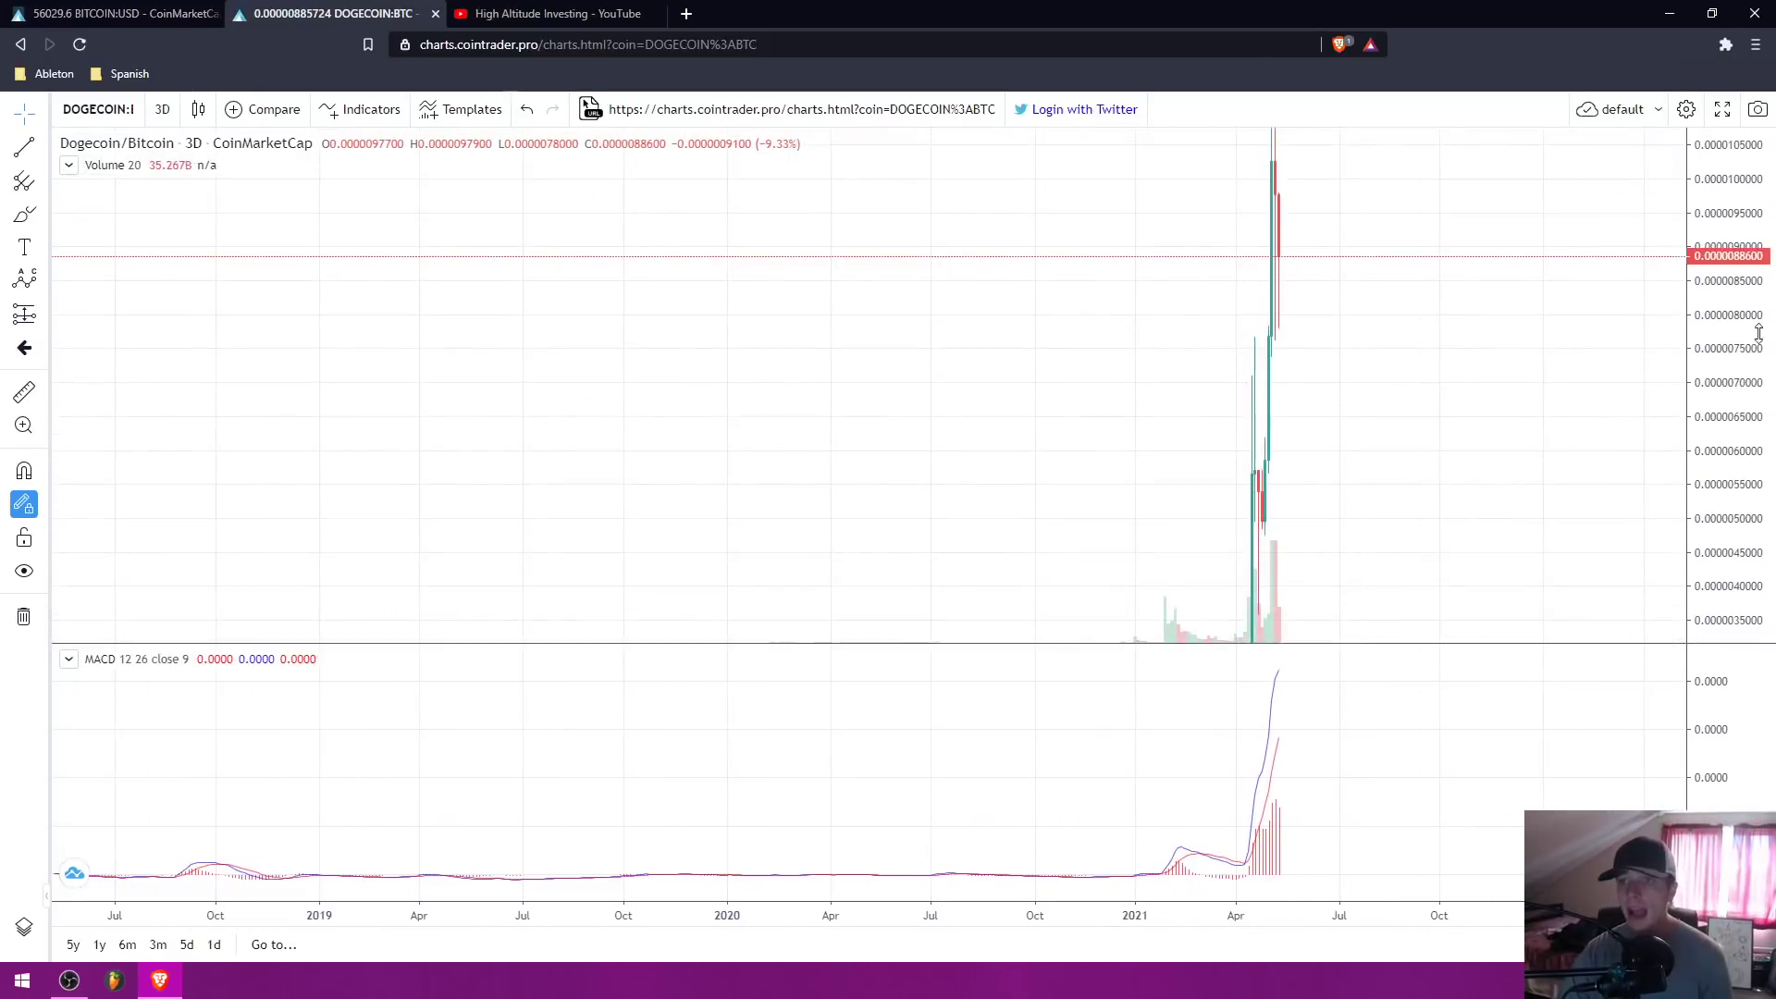
pyautogui.moveTo(1756, 333); pyautogui.dragTo(1689, 657)
pyautogui.moveTo(1375, 472); pyautogui.dragTo(1154, 424)
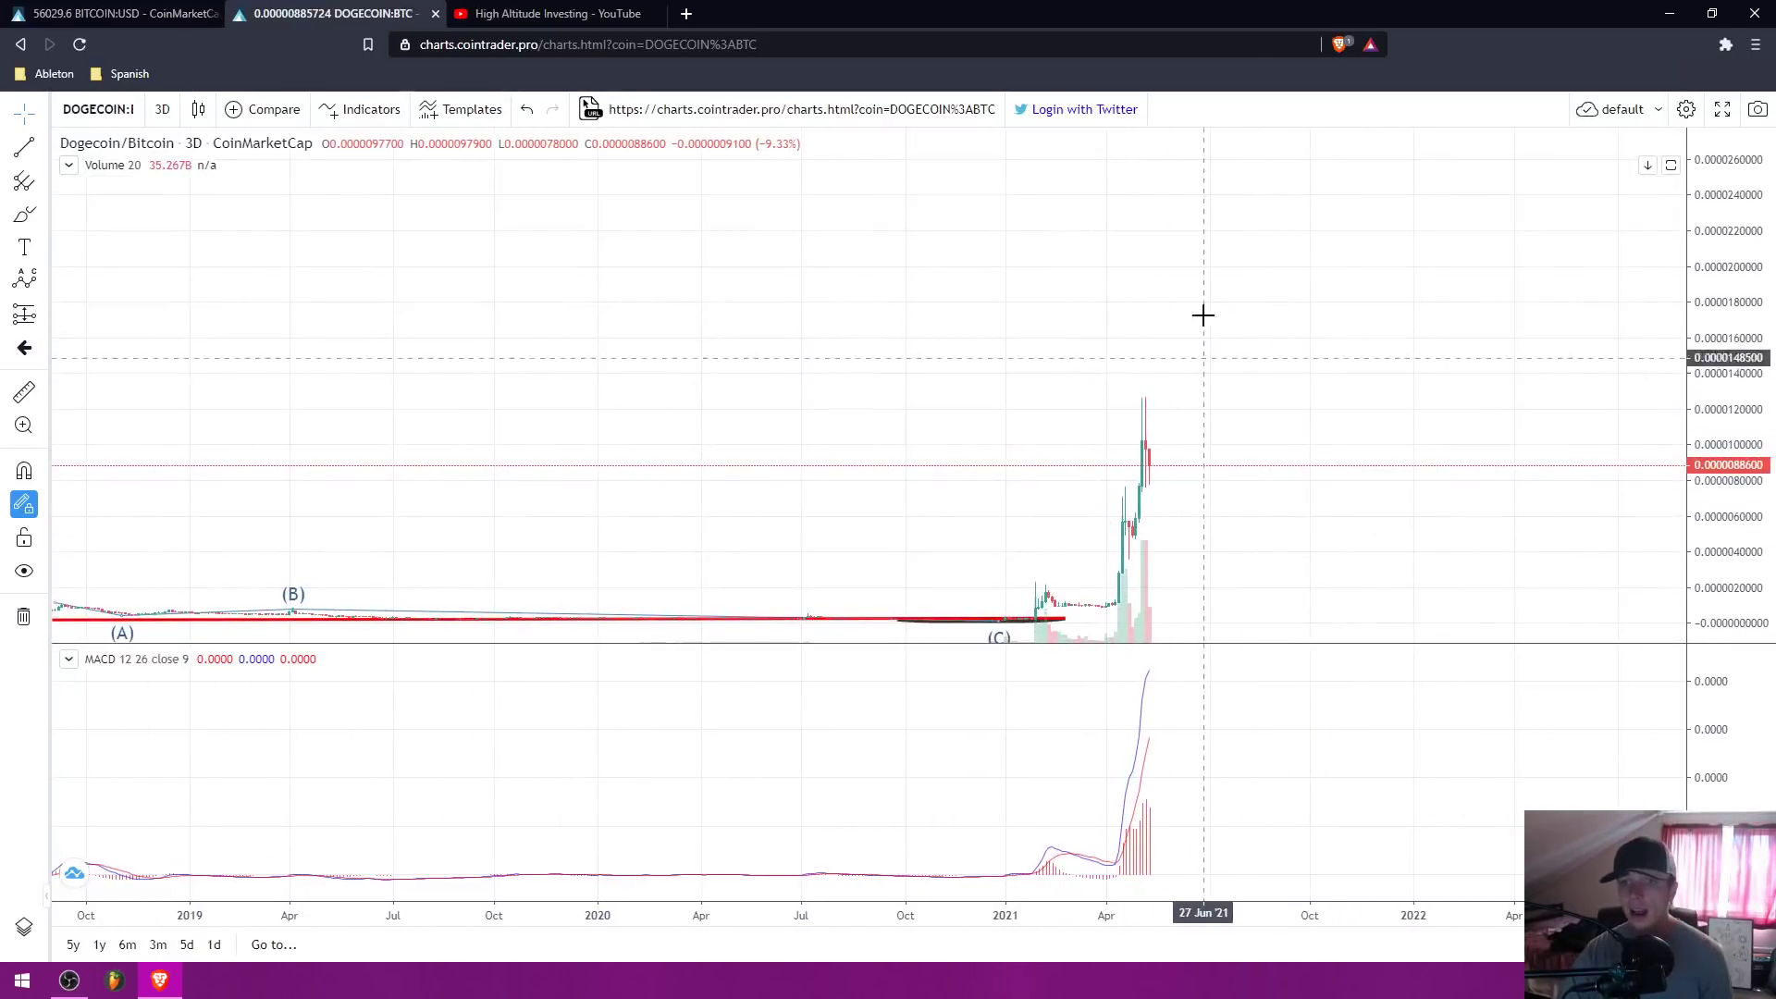
pyautogui.moveTo(1143, 340); pyautogui.dragTo(1063, 274)
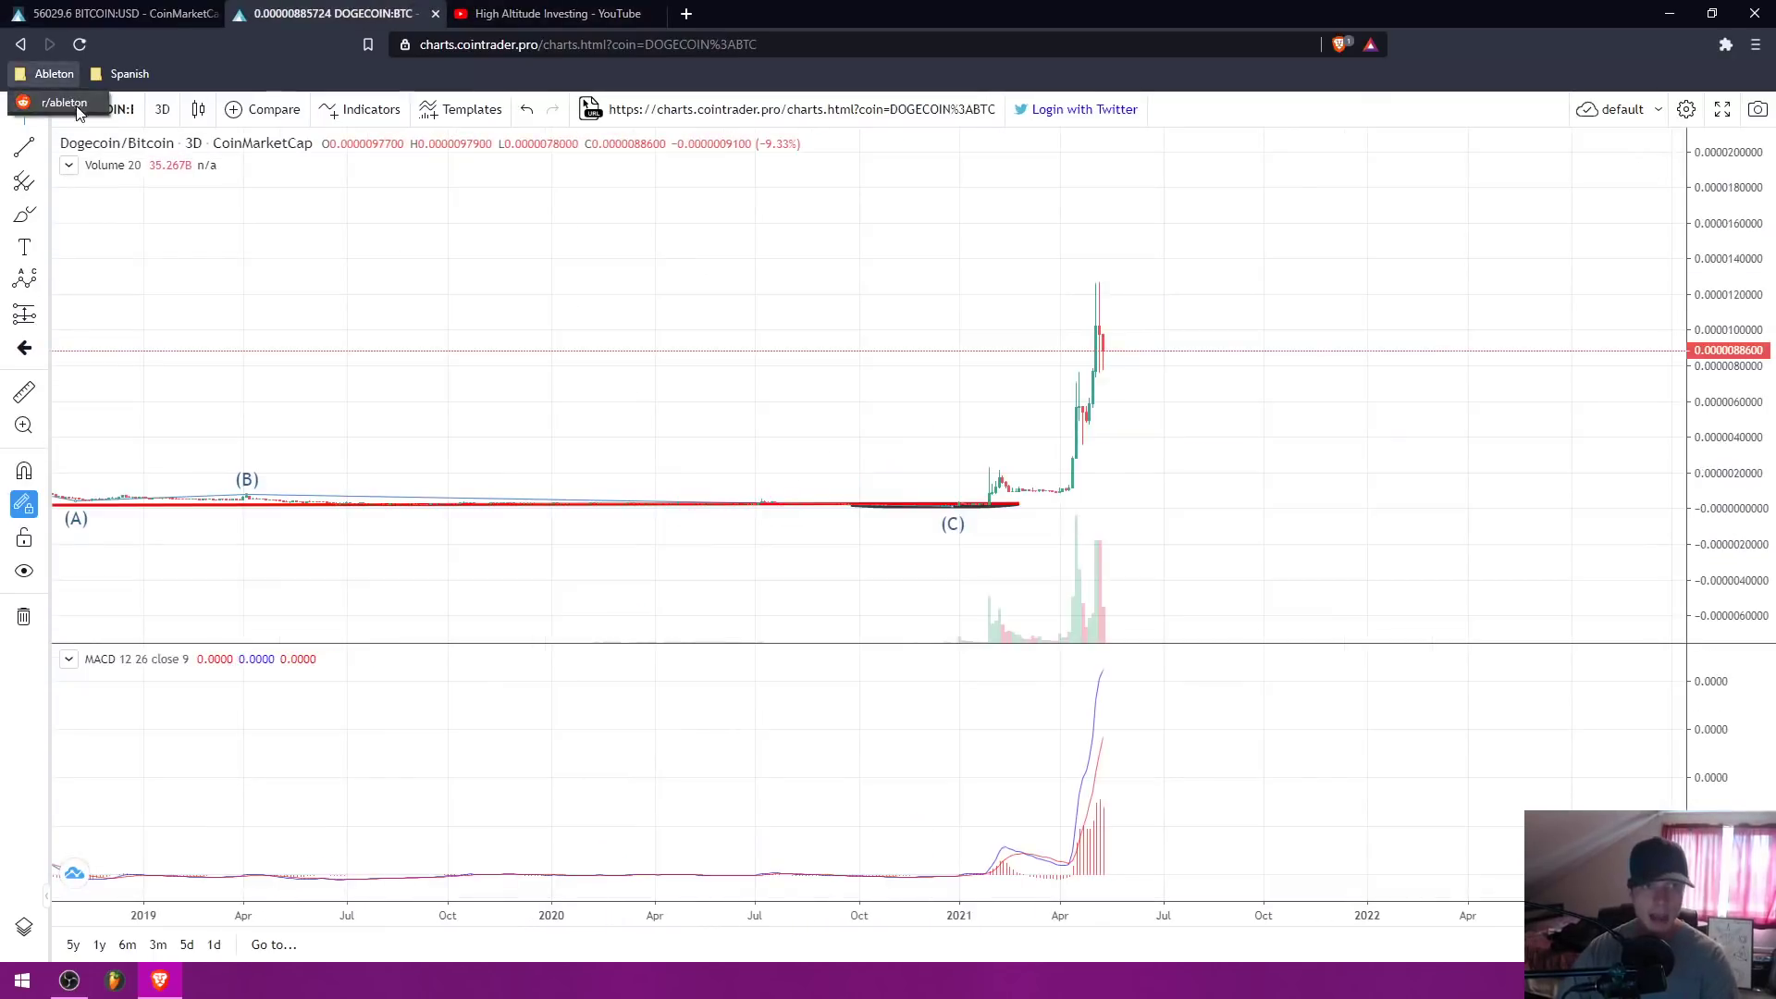
# Step: Load the BITCOIN-SV:BTC pair from CoinPaprika again in place of the Dogecoin/Bitcoin chart
pyautogui.click(118, 109)
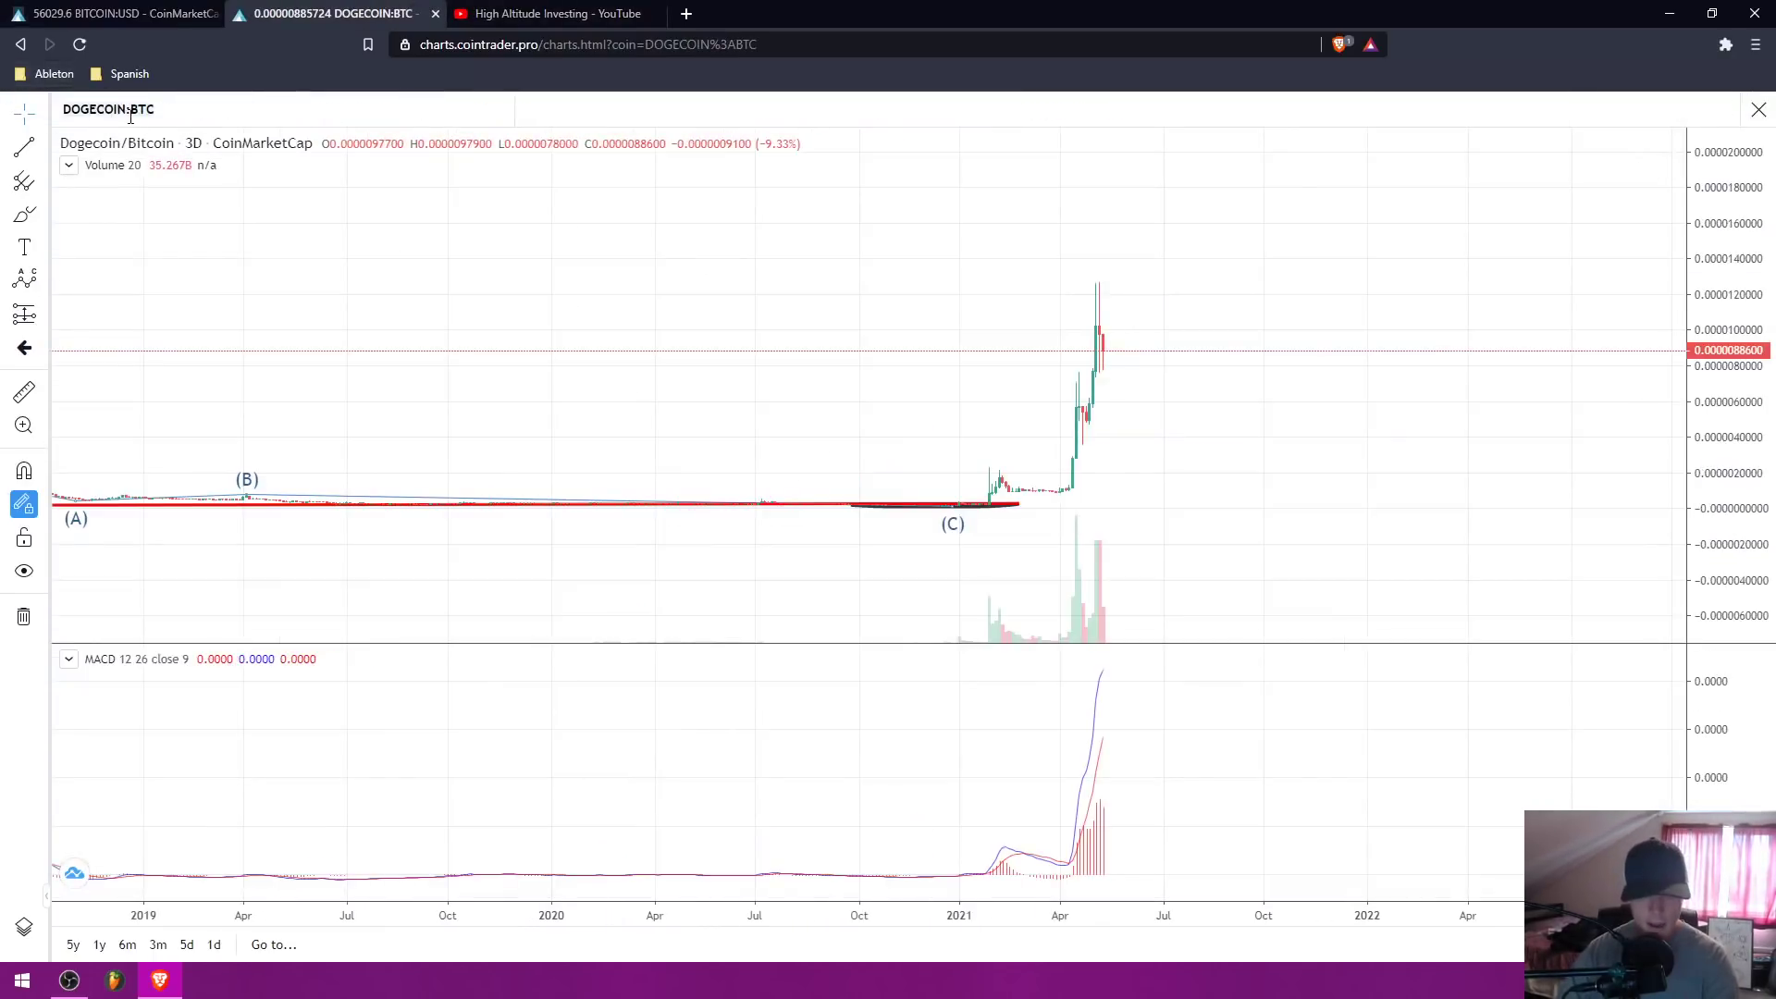
pyautogui.write('BSV')
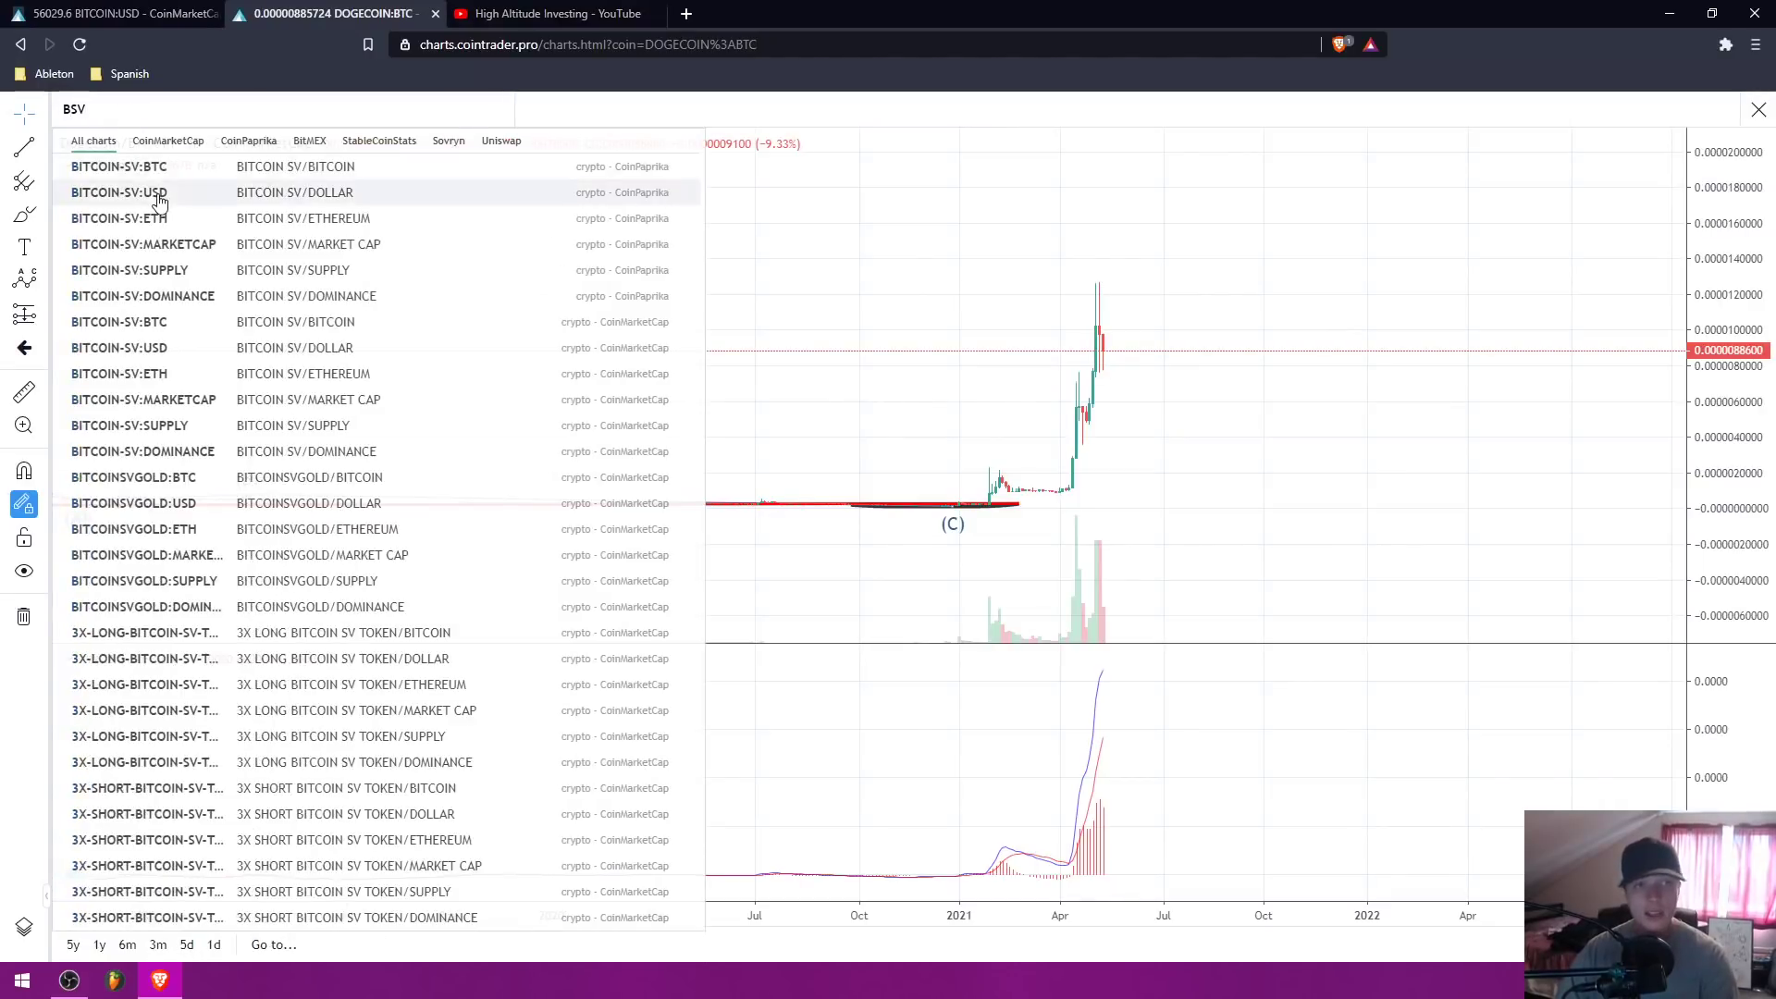
pyautogui.click(180, 165)
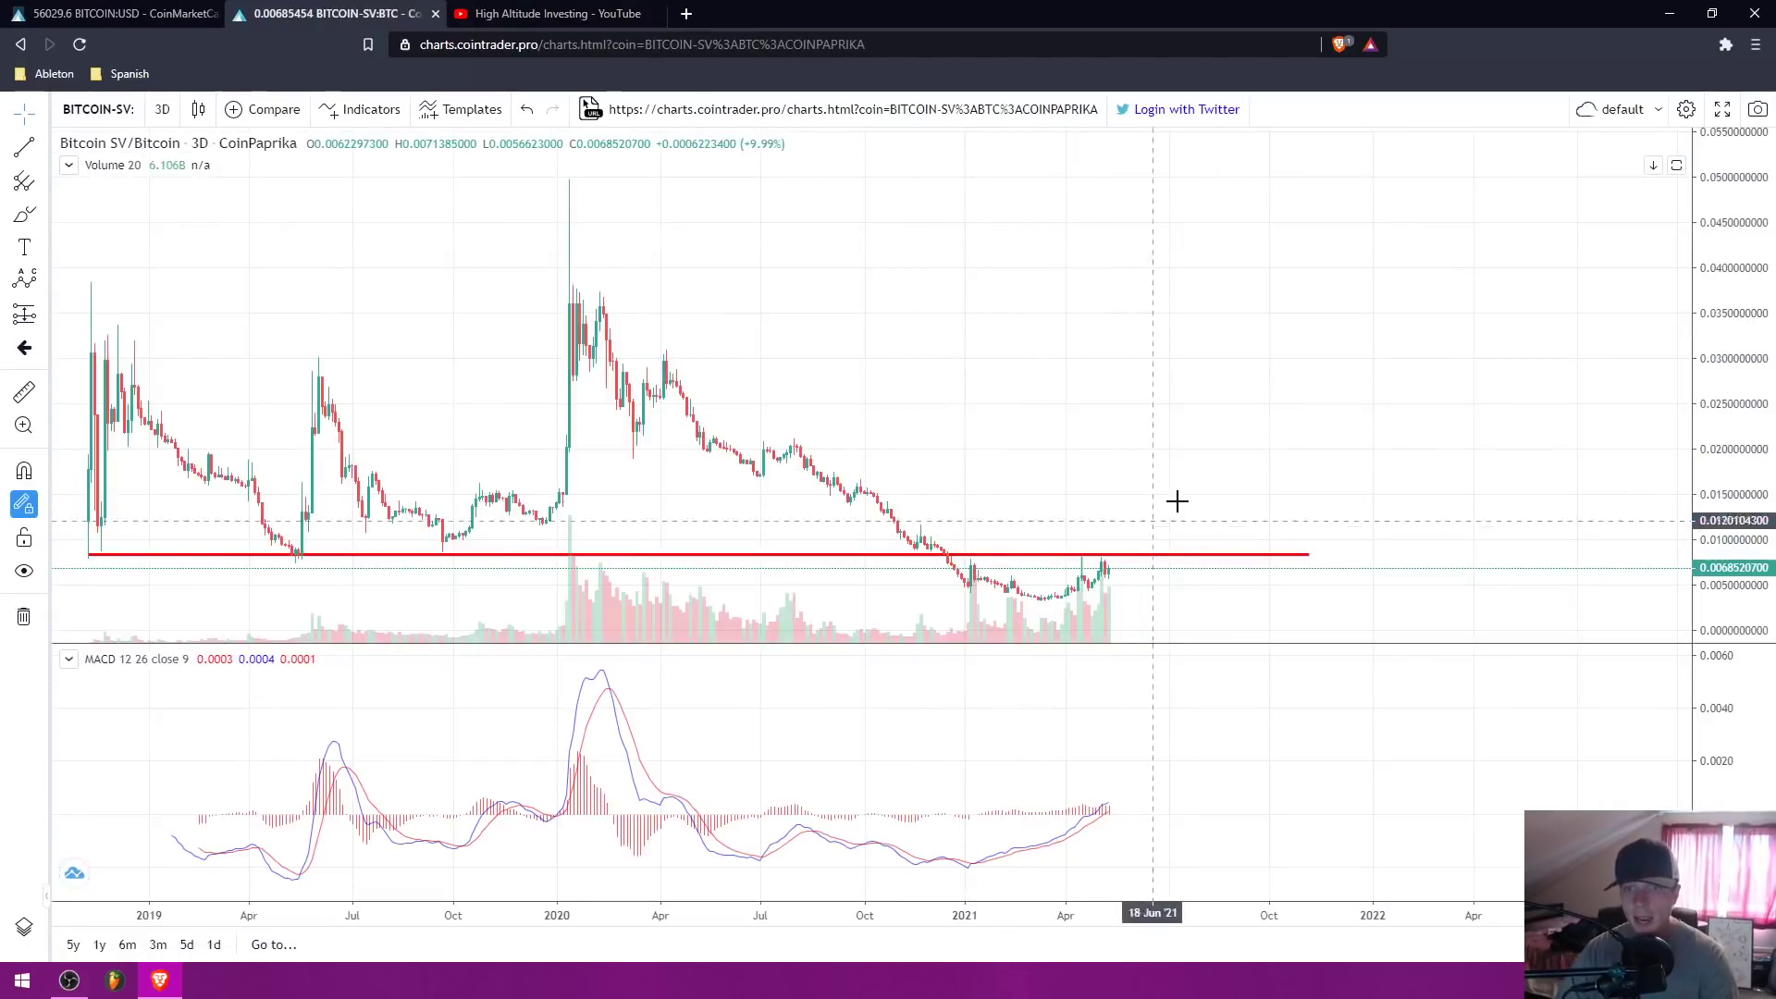
# Step: Brush a projected price path from the latest Bitcoin SV/Bitcoin candles, with a mid-2021 pullback, up to about 0.12 in October 2021
pyautogui.moveTo(1755, 334); pyautogui.dragTo(1756, 398)
pyautogui.moveTo(864, 409); pyautogui.dragTo(175, 263)
pyautogui.moveTo(968, 484)
pyautogui.mouseDown()
pyautogui.moveTo(1032, 397)
pyautogui.moveTo(1068, 393)
pyautogui.moveTo(1127, 153)
pyautogui.mouseUp()
pyautogui.scroll(-2, 1087, 252)
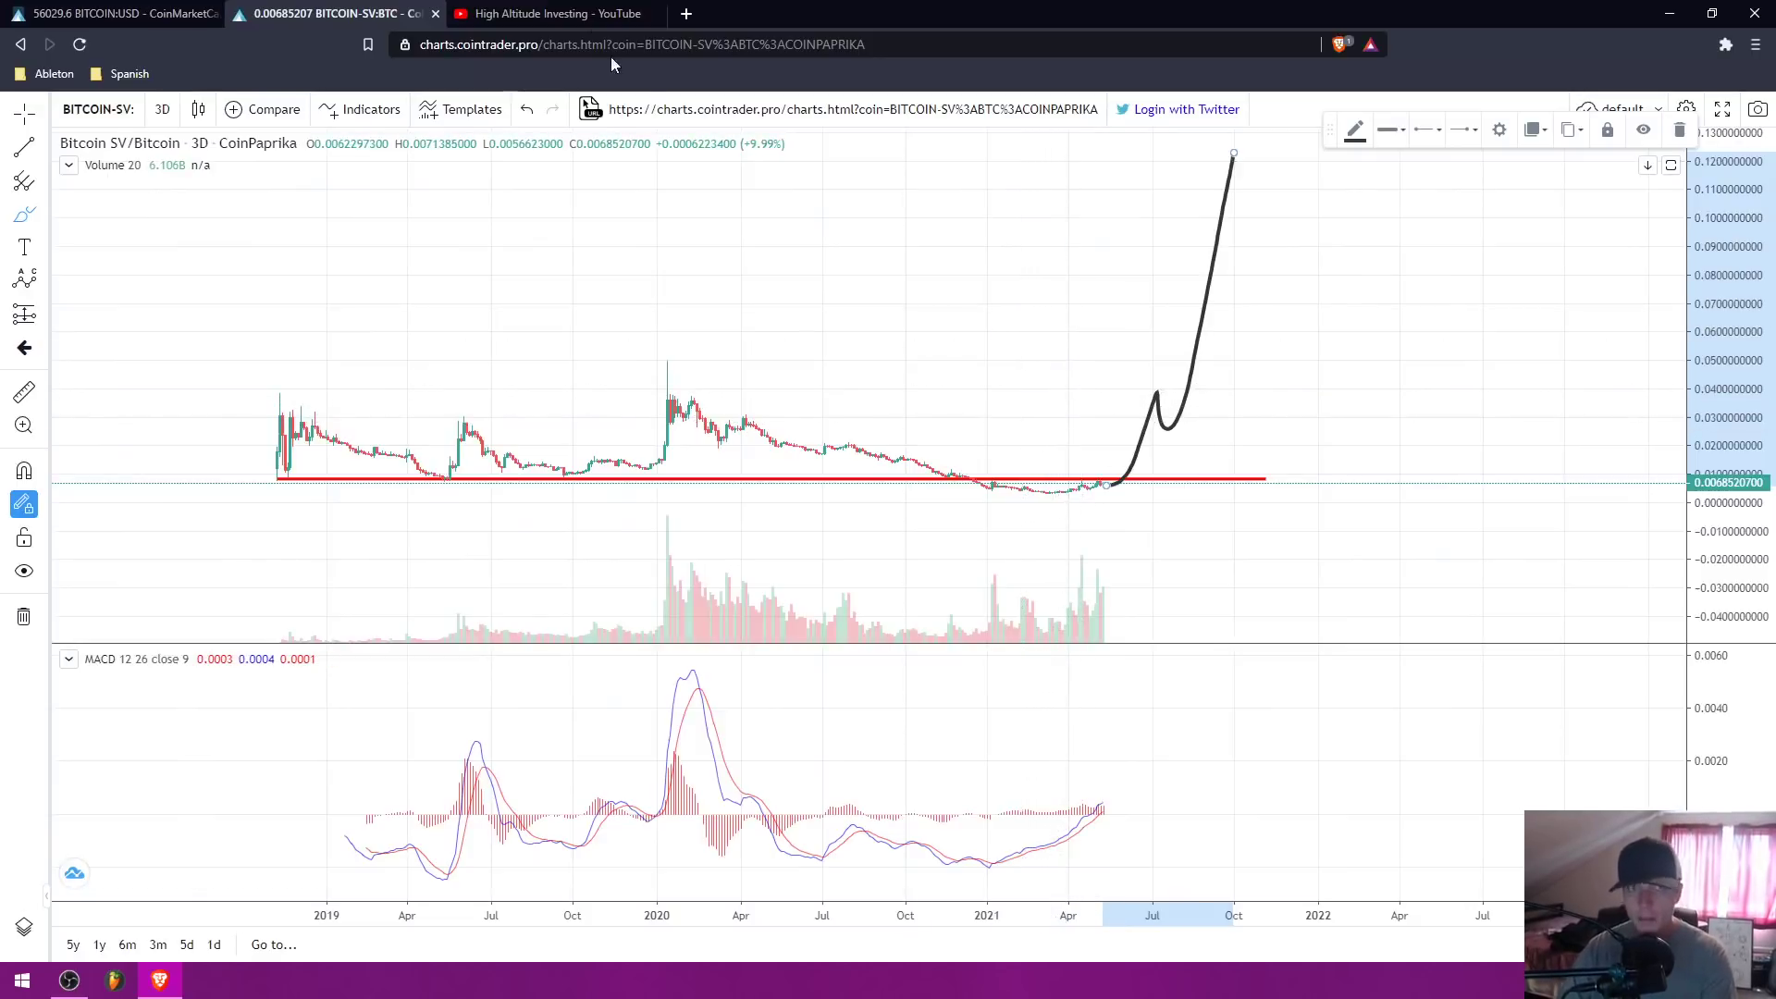
# Step: Look over the High Altitude Investing YouTube channel's home page and its recent uploads
pyautogui.click(556, 8)
pyautogui.scroll(2, 740, 481)
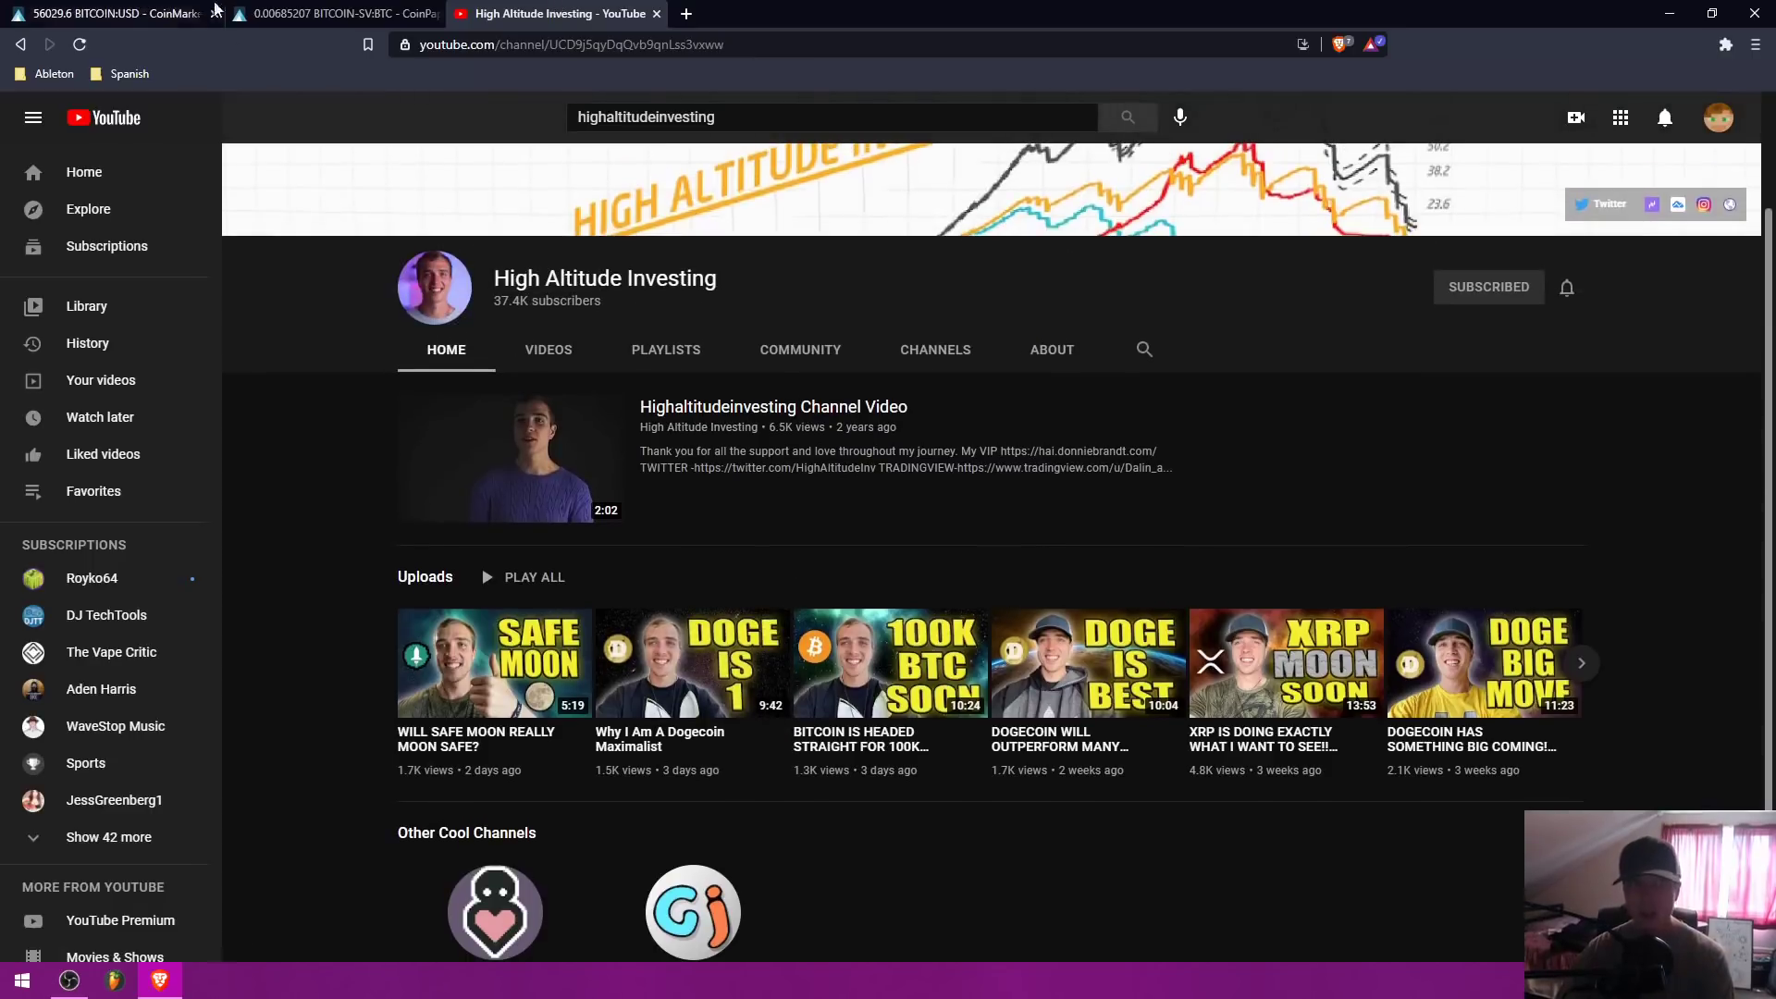
pyautogui.click(184, 10)
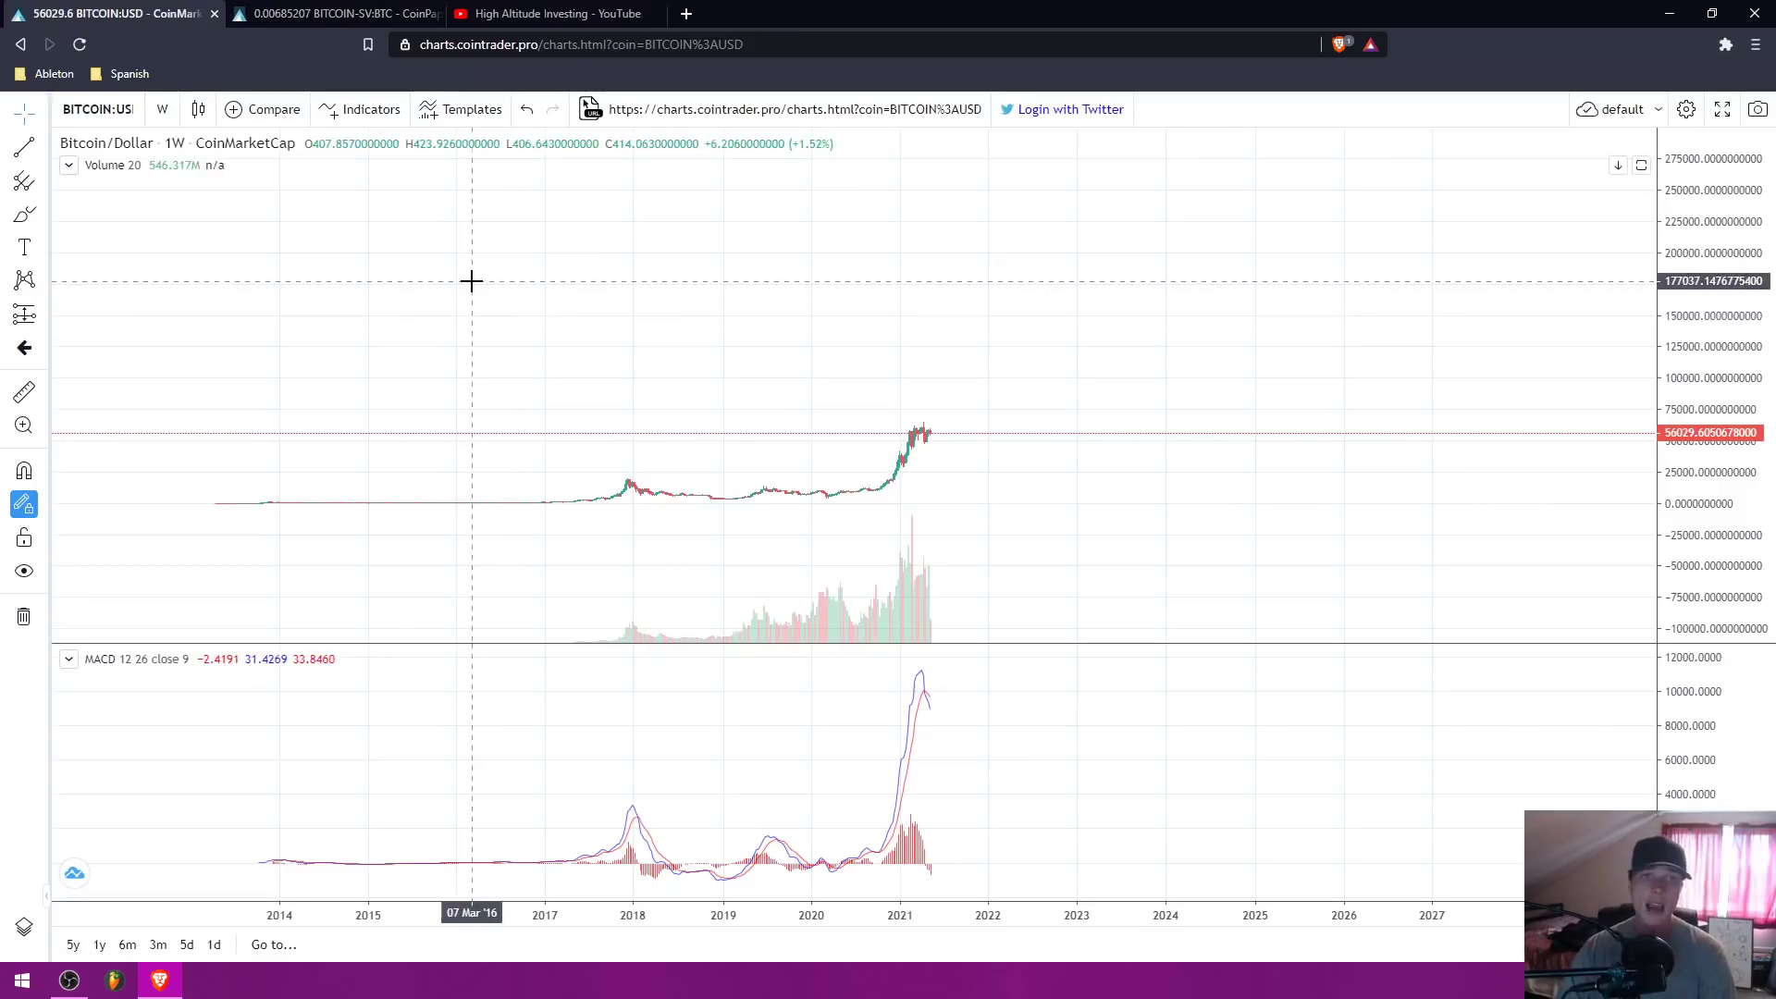
pyautogui.click(568, 11)
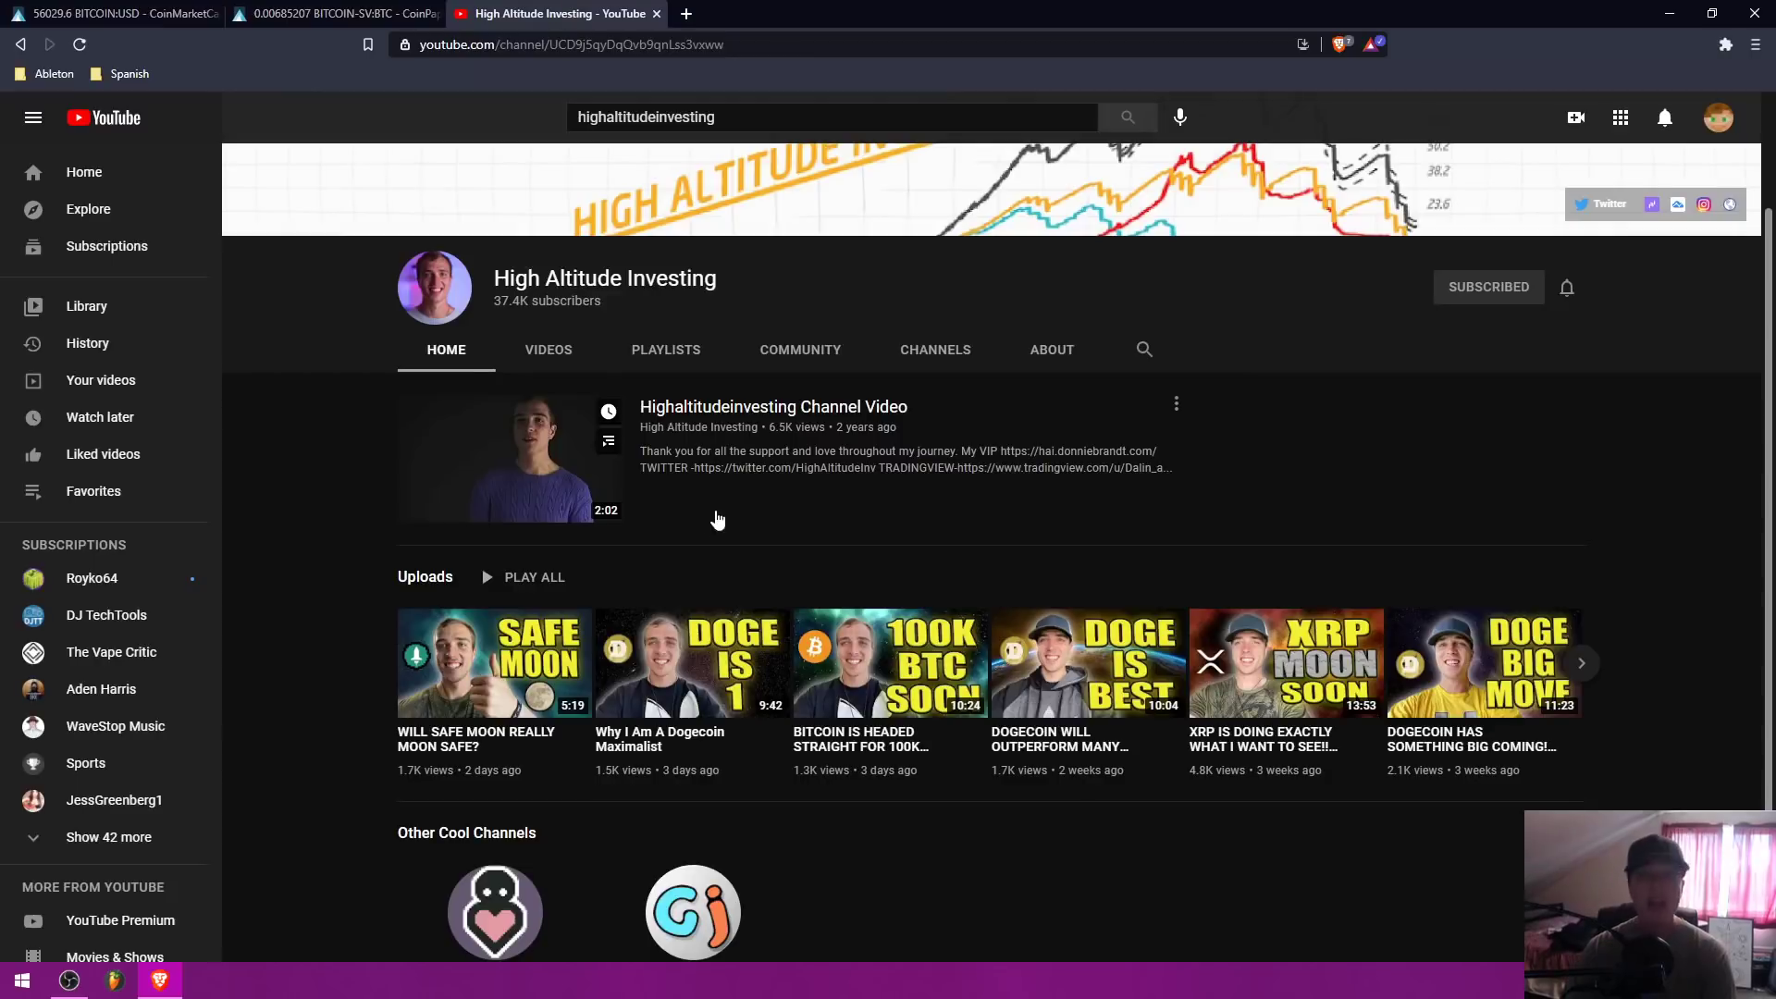
pyautogui.scroll(-2, 1004, 821)
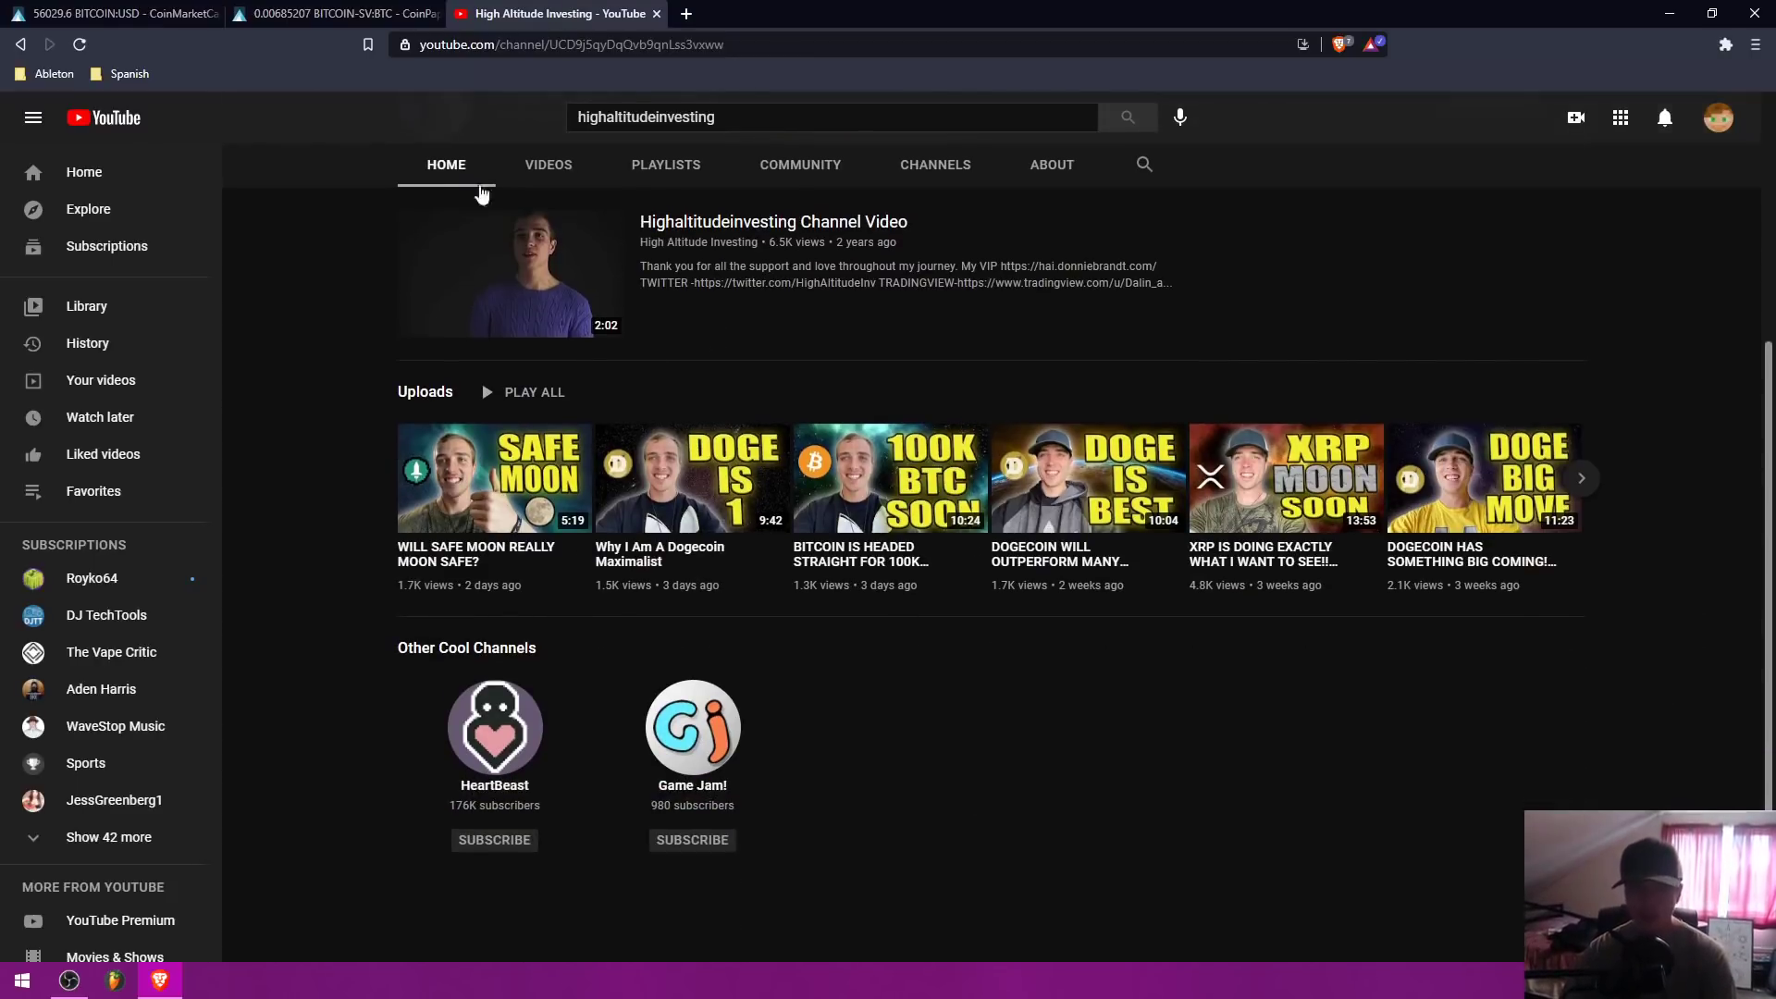
# Step: Circle the late-2019 candles around the red line on the Bitcoin SV/Bitcoin chart with the brush and delete the circle
pyautogui.click(352, 14)
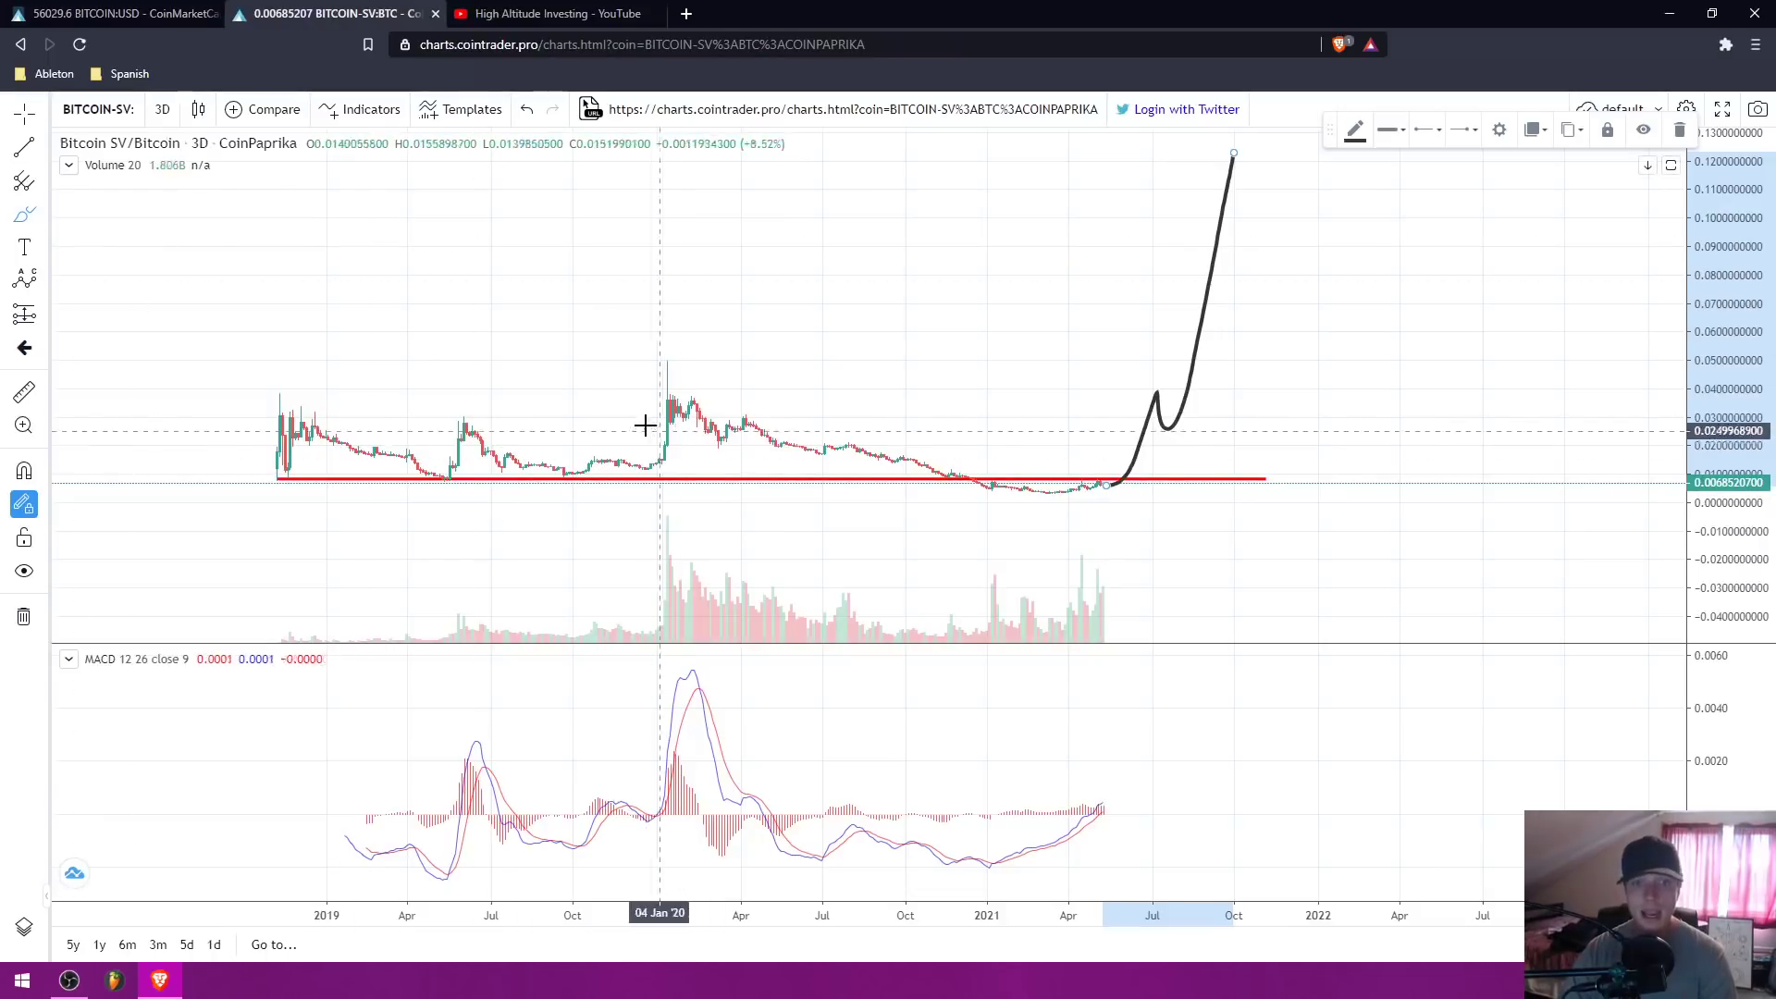
pyautogui.moveTo(642, 426)
pyautogui.mouseDown()
pyautogui.moveTo(564, 499)
pyautogui.moveTo(658, 446)
pyautogui.moveTo(640, 427)
pyautogui.mouseUp()
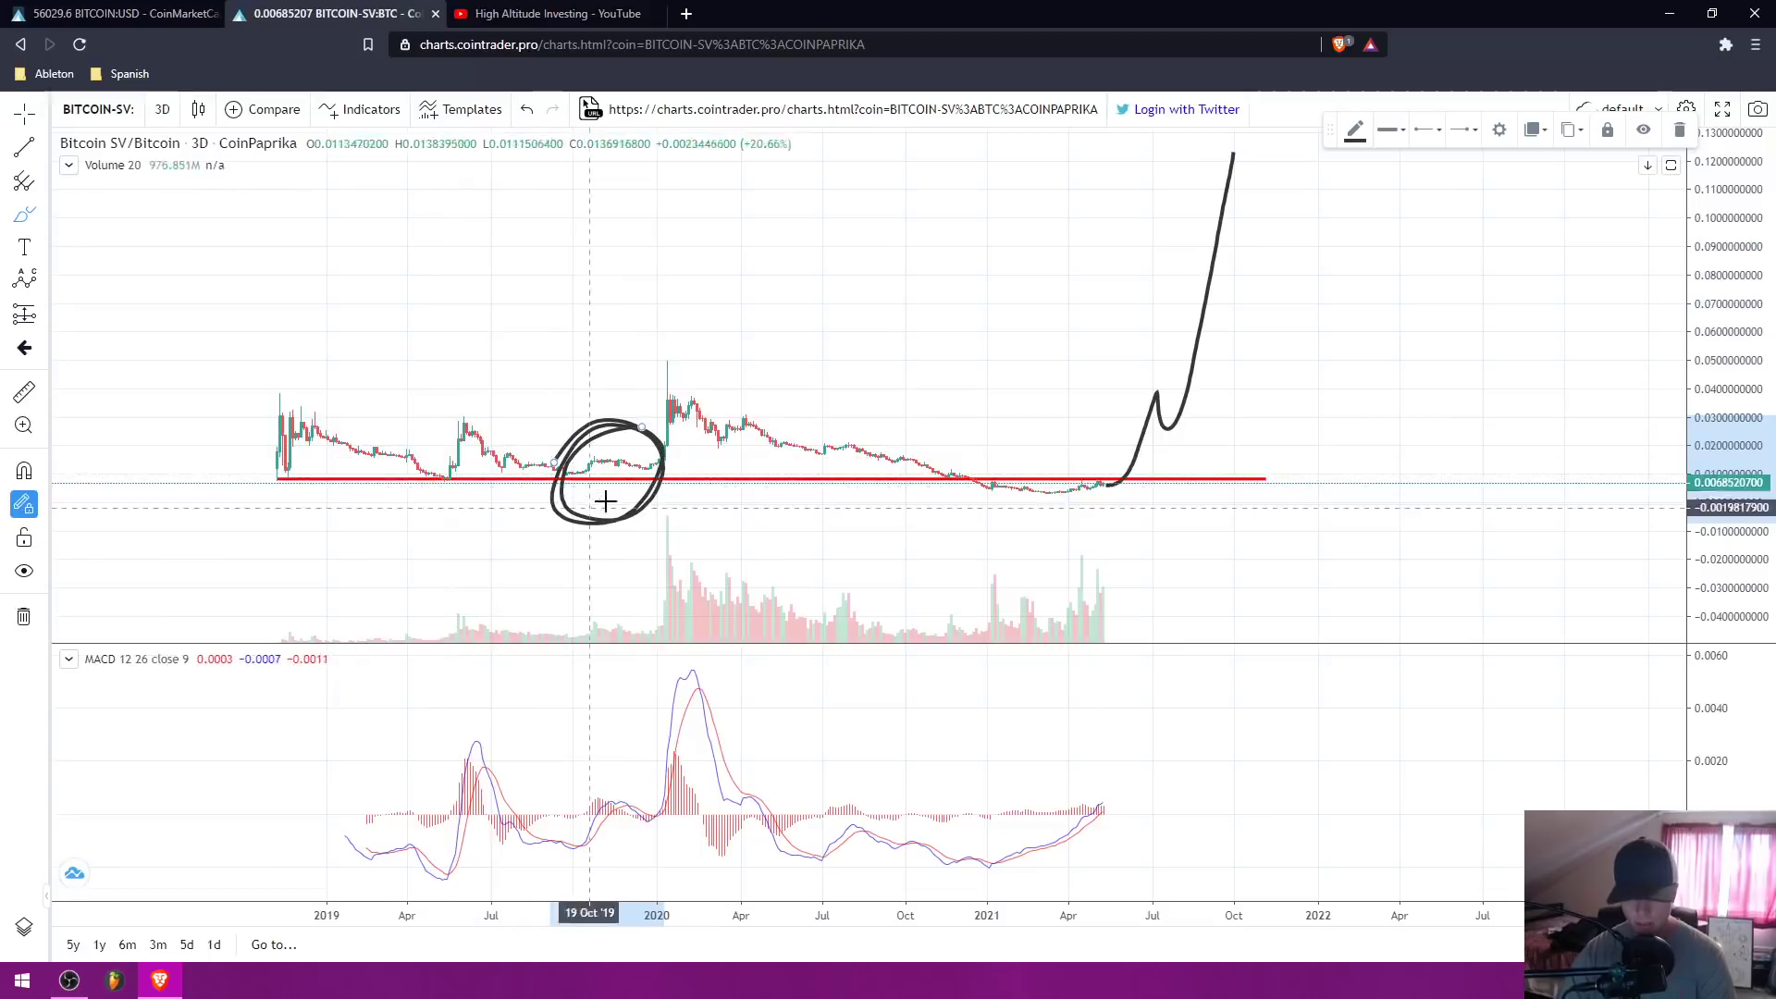
pyautogui.write('Z')
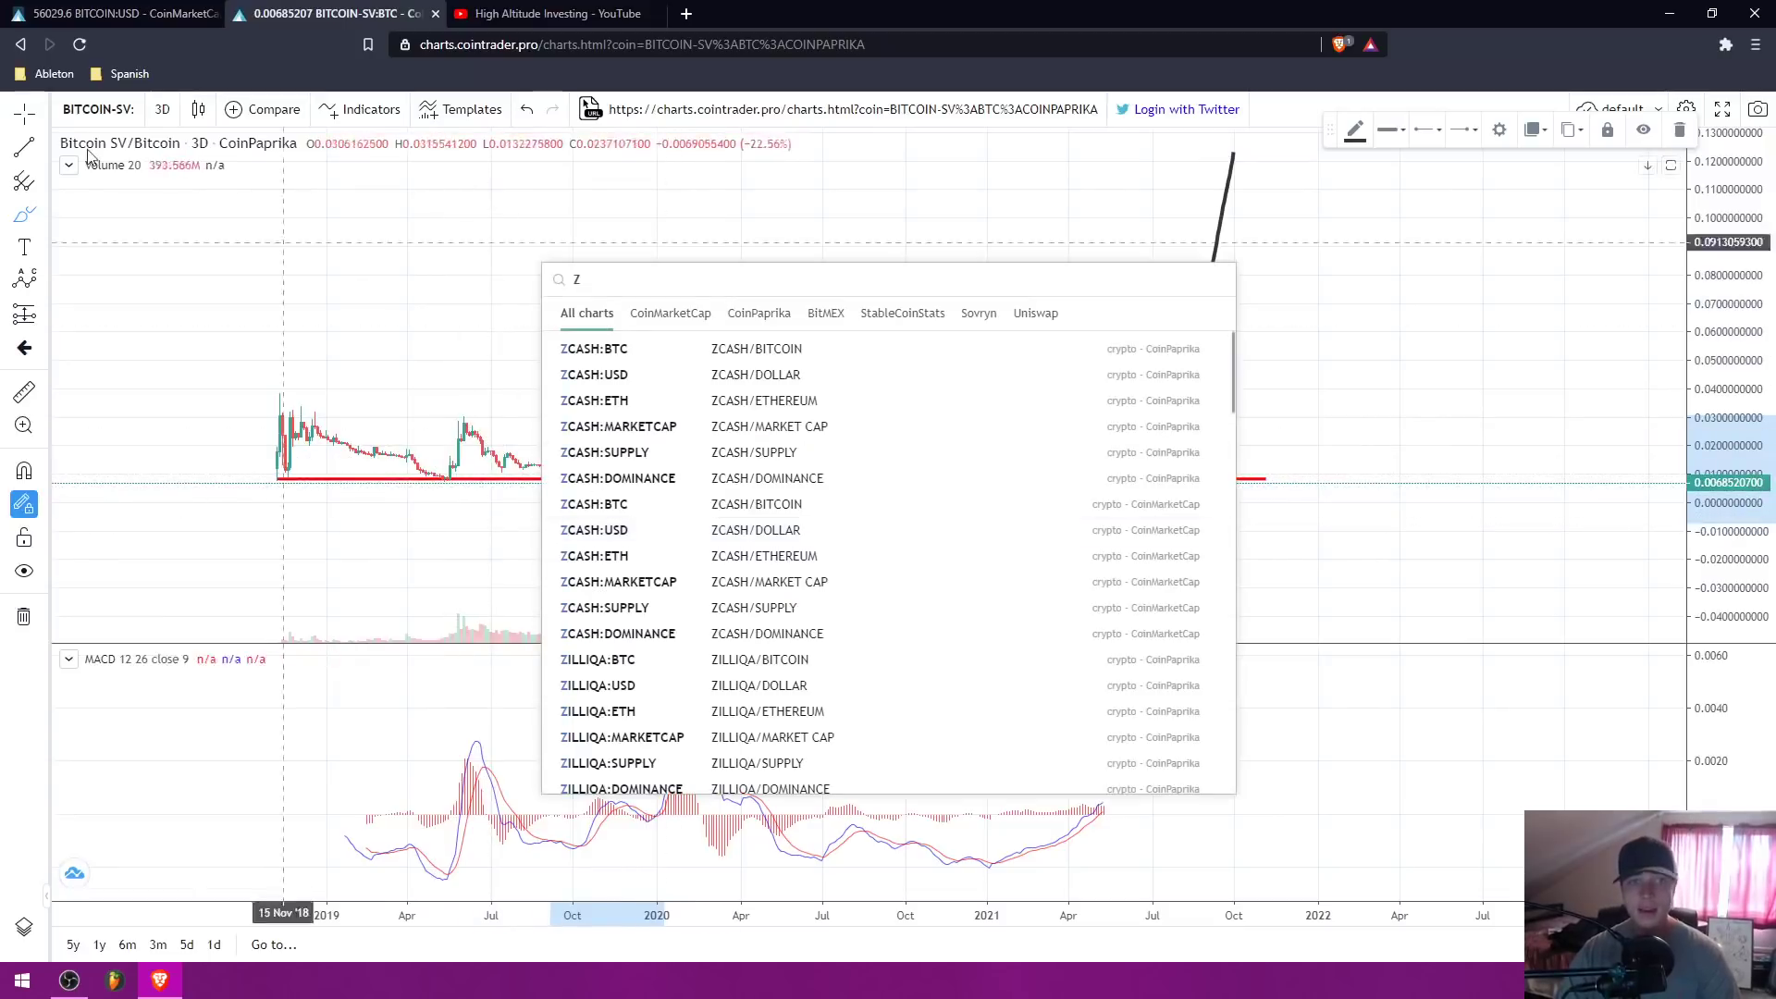
pyautogui.press('Escape')
pyautogui.click(631, 450)
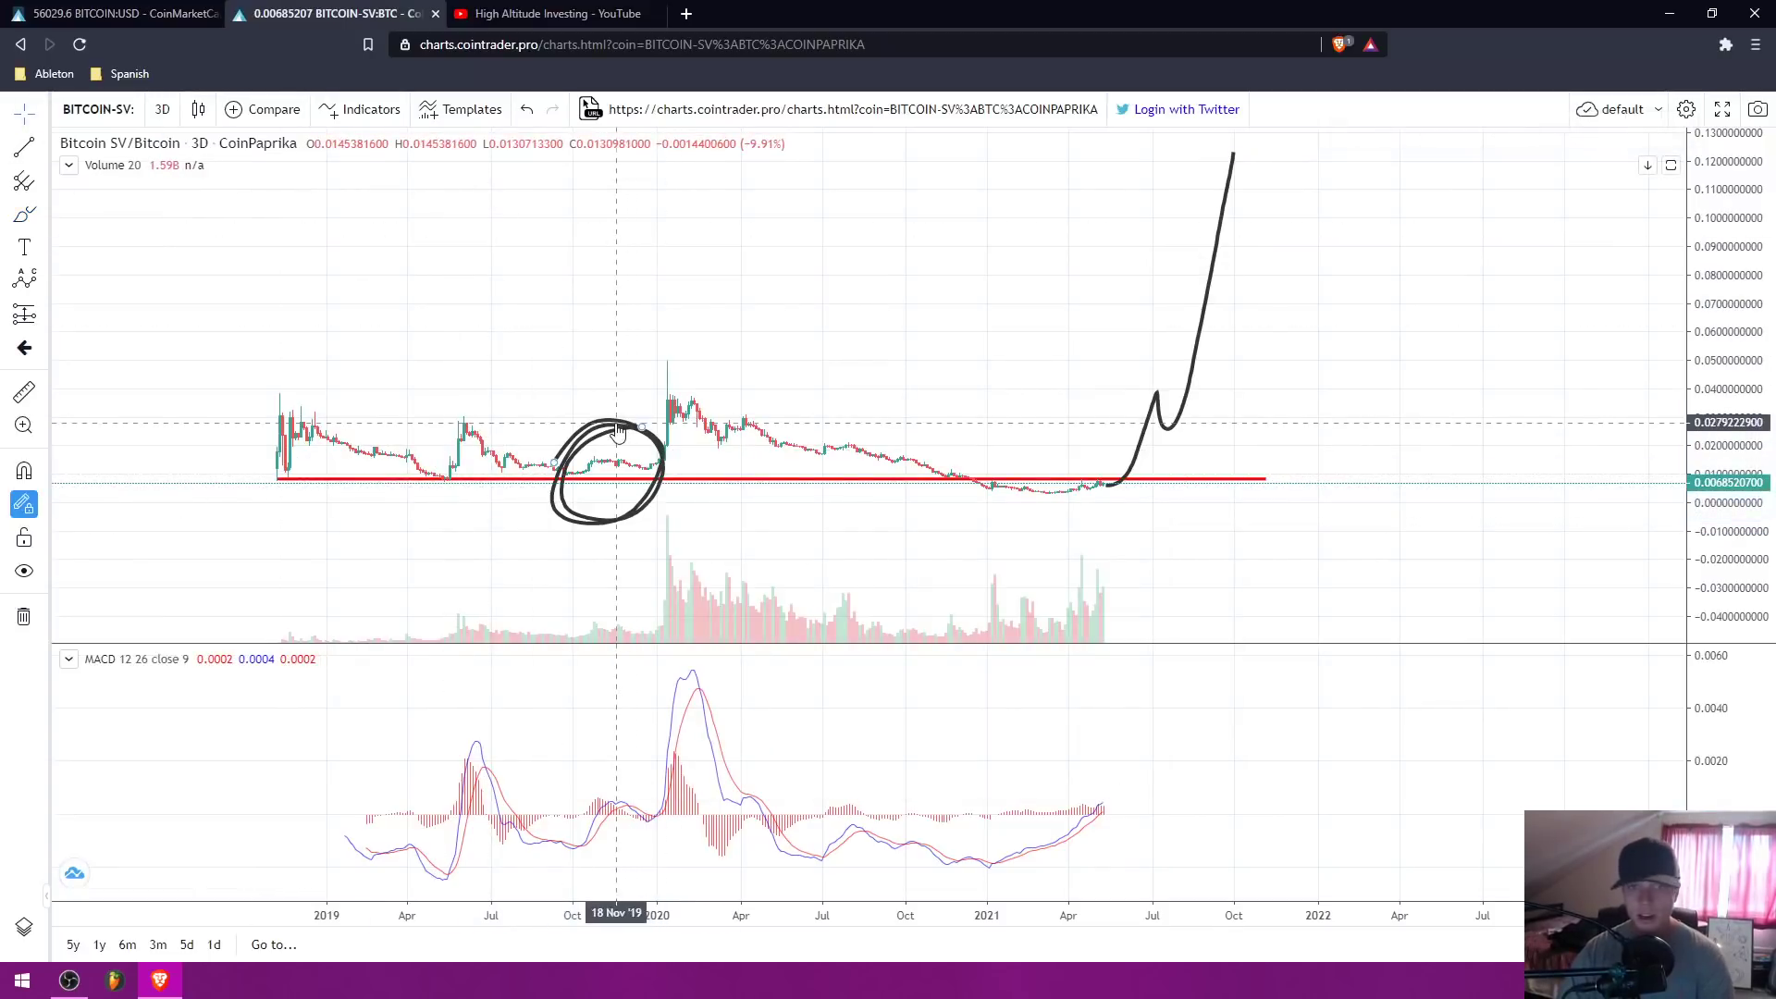
pyautogui.press('Delete')
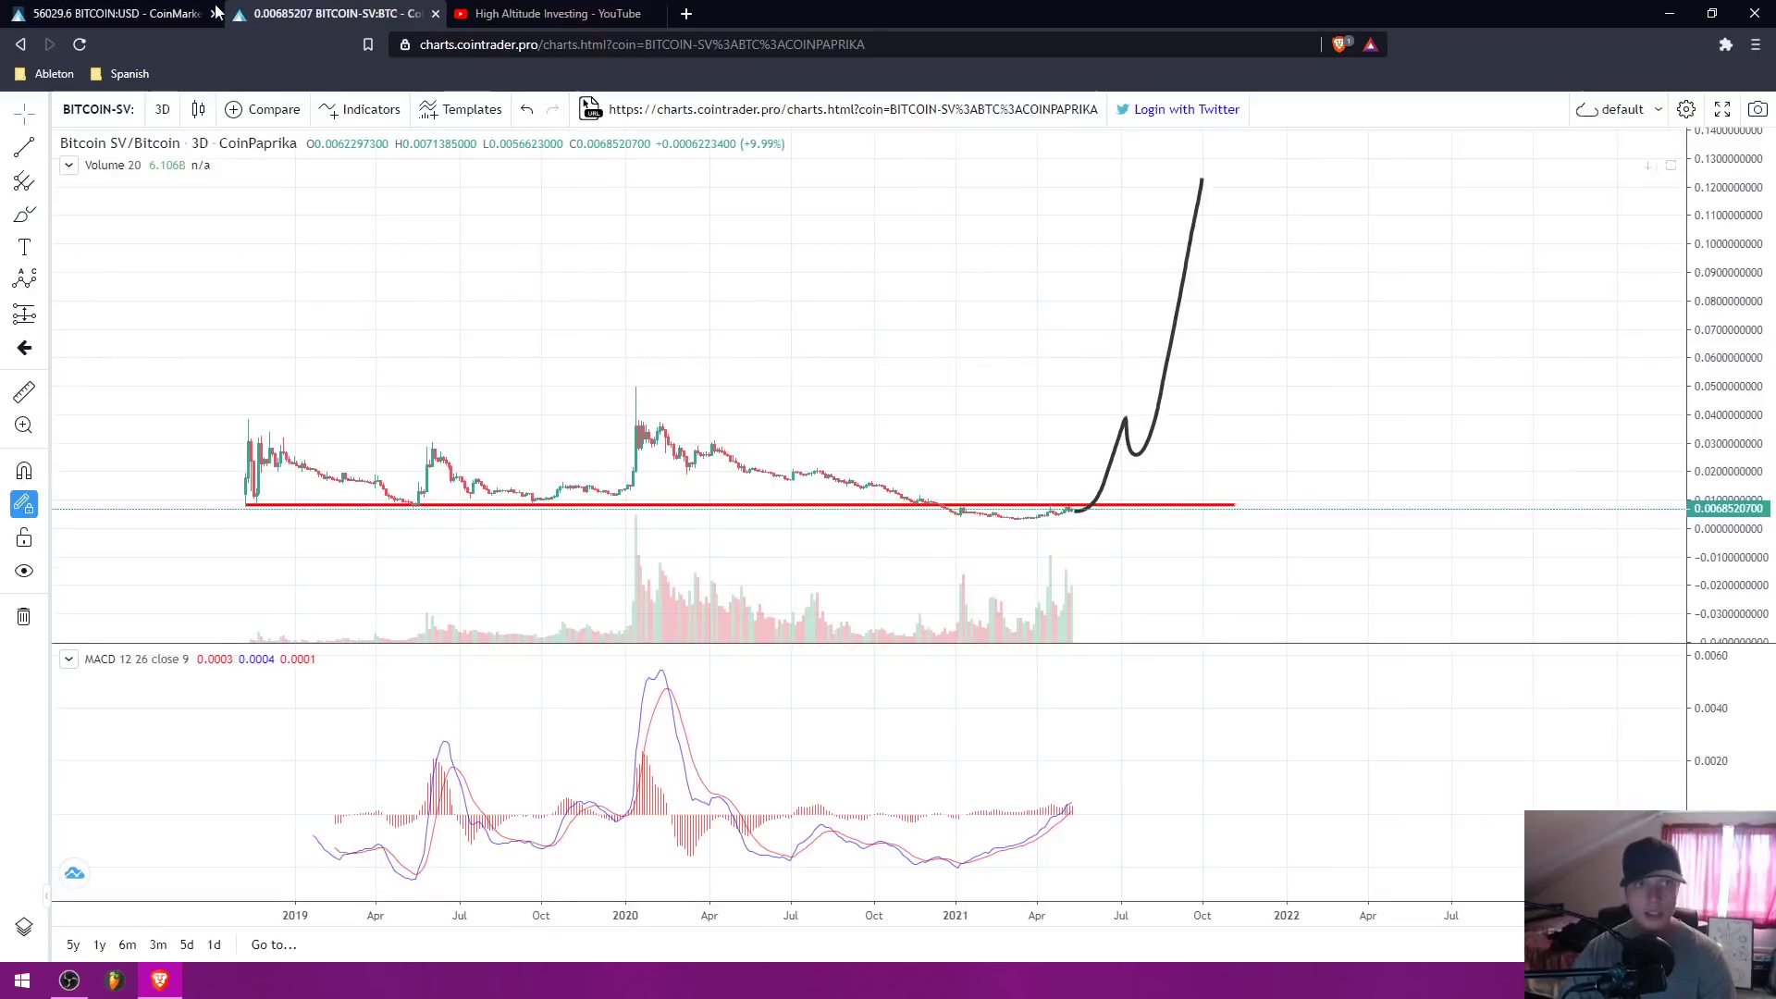
pyautogui.click(216, 12)
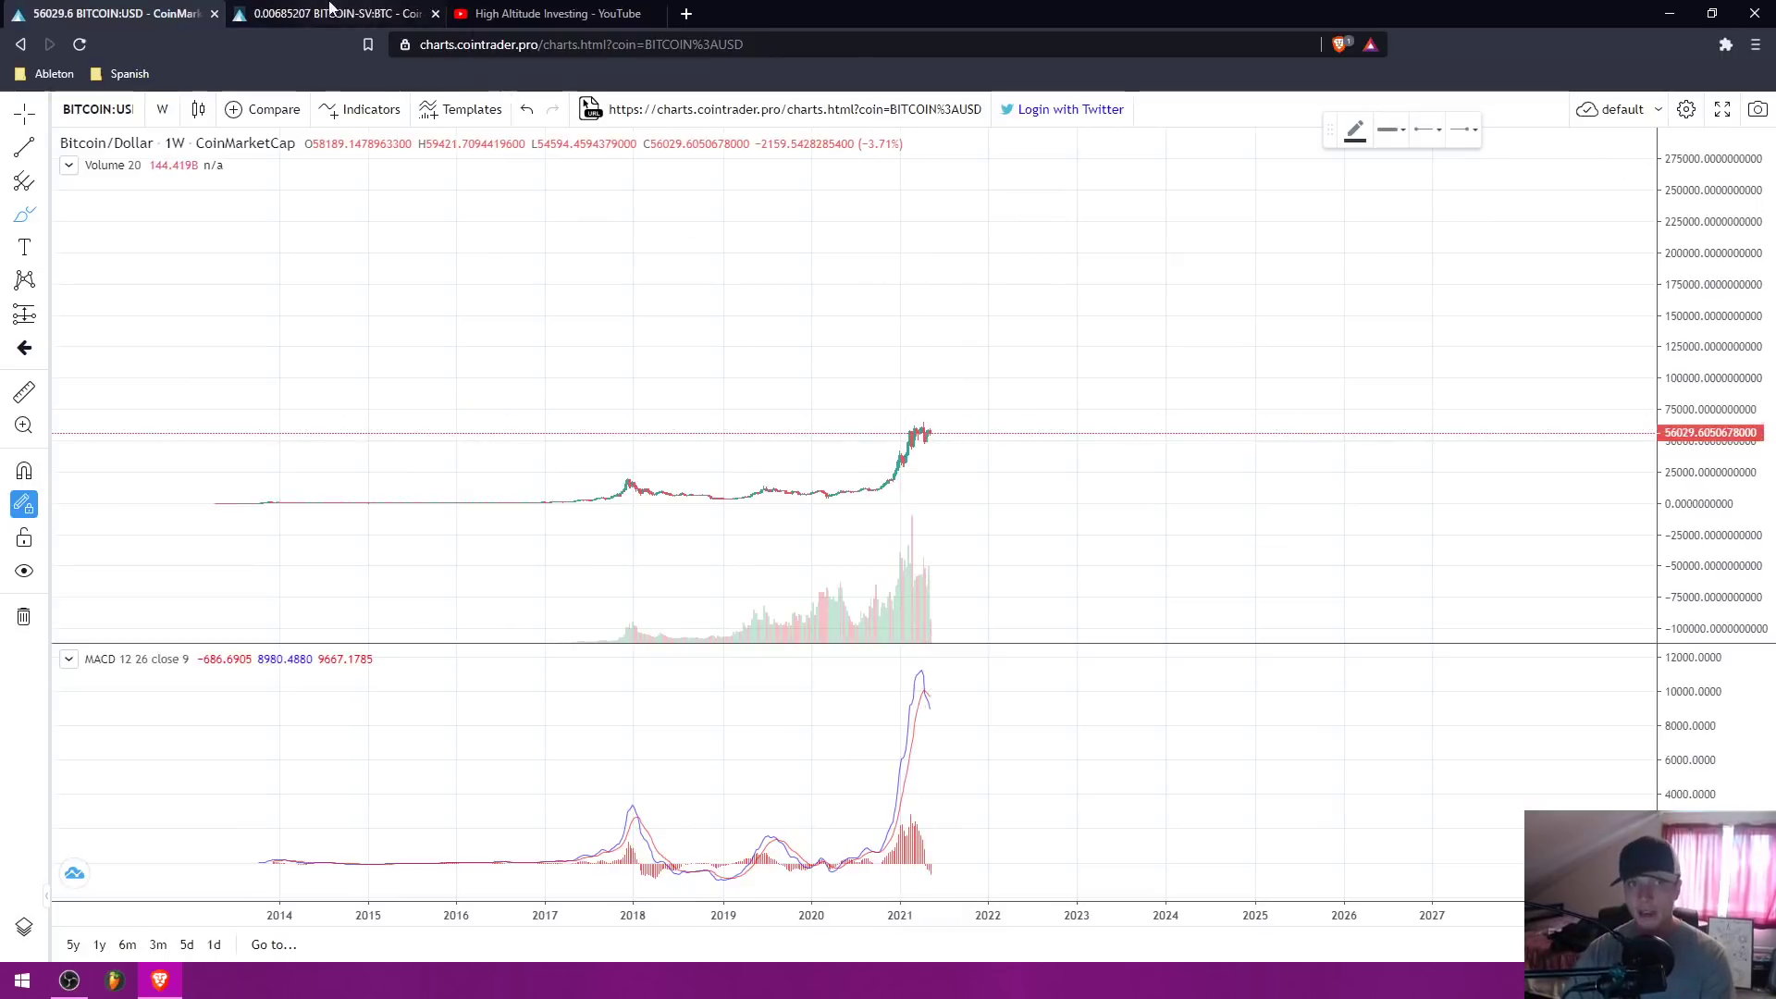
pyautogui.click(325, 11)
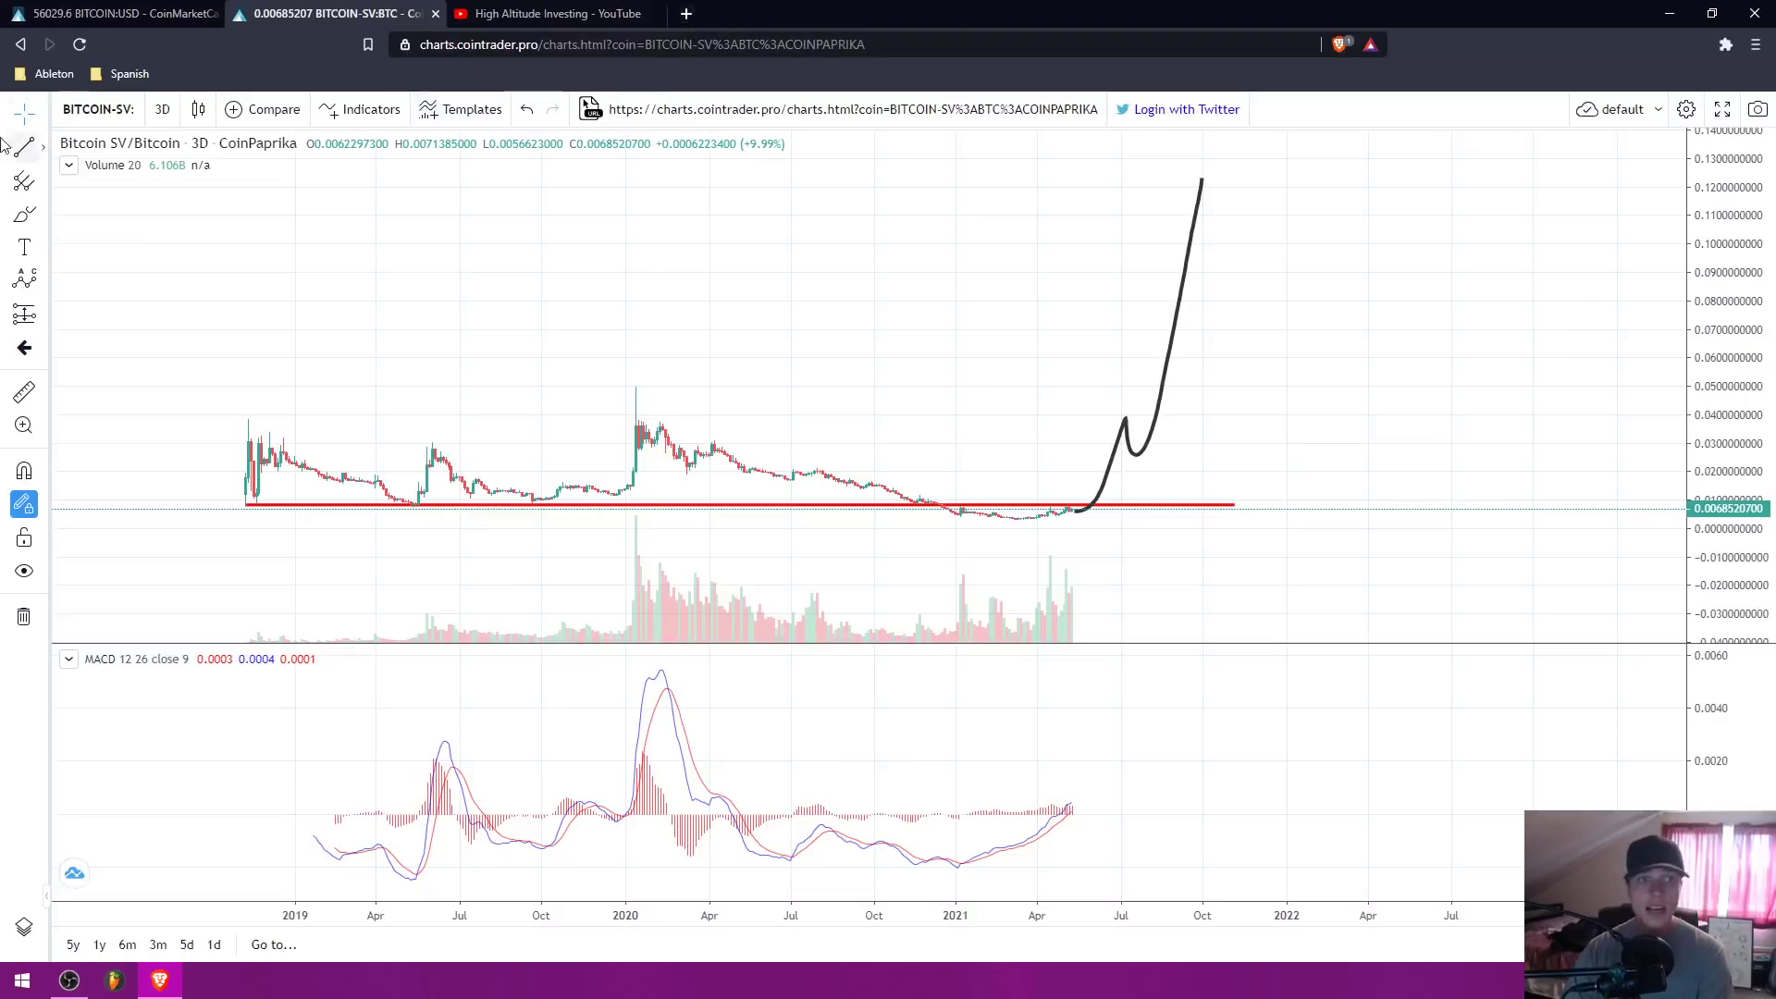
pyautogui.moveTo(597, 335); pyautogui.dragTo(483, 338)
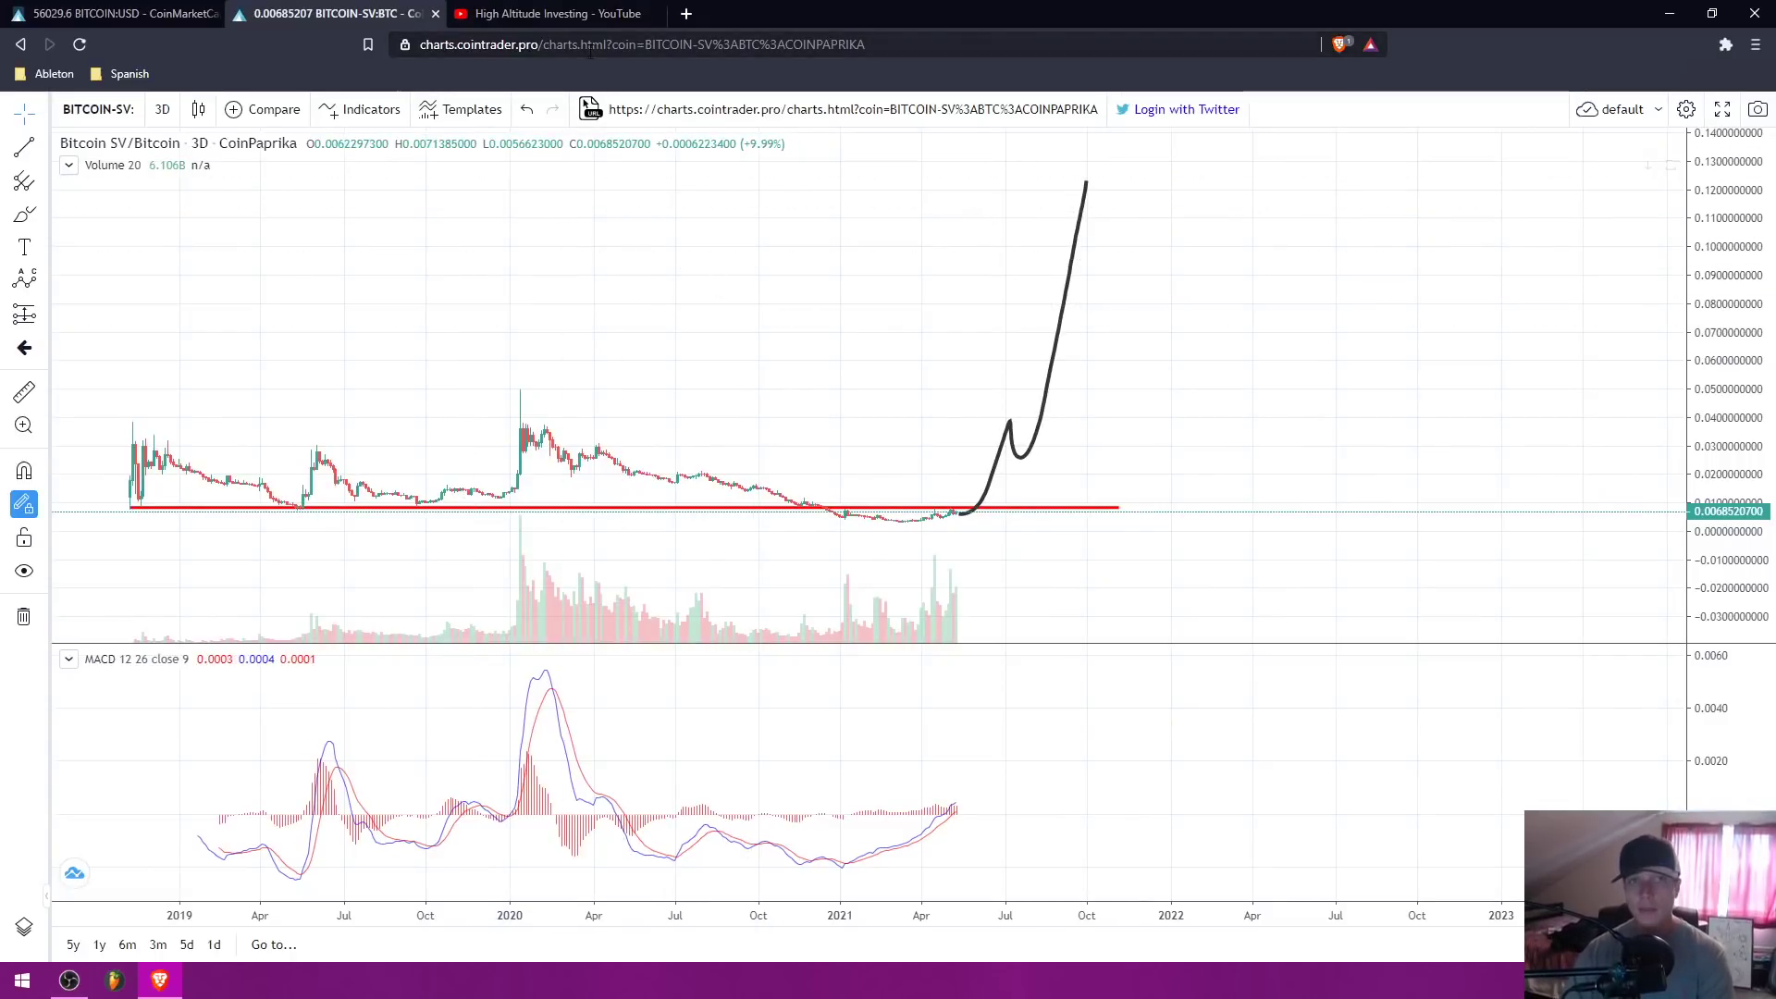
# Step: Open the HighAltitudeInv Twitter profile and highaltitudecrypto.com in new tabs and dismiss Twitter's sign-in prompt
pyautogui.click(685, 14)
pyautogui.write('tw')
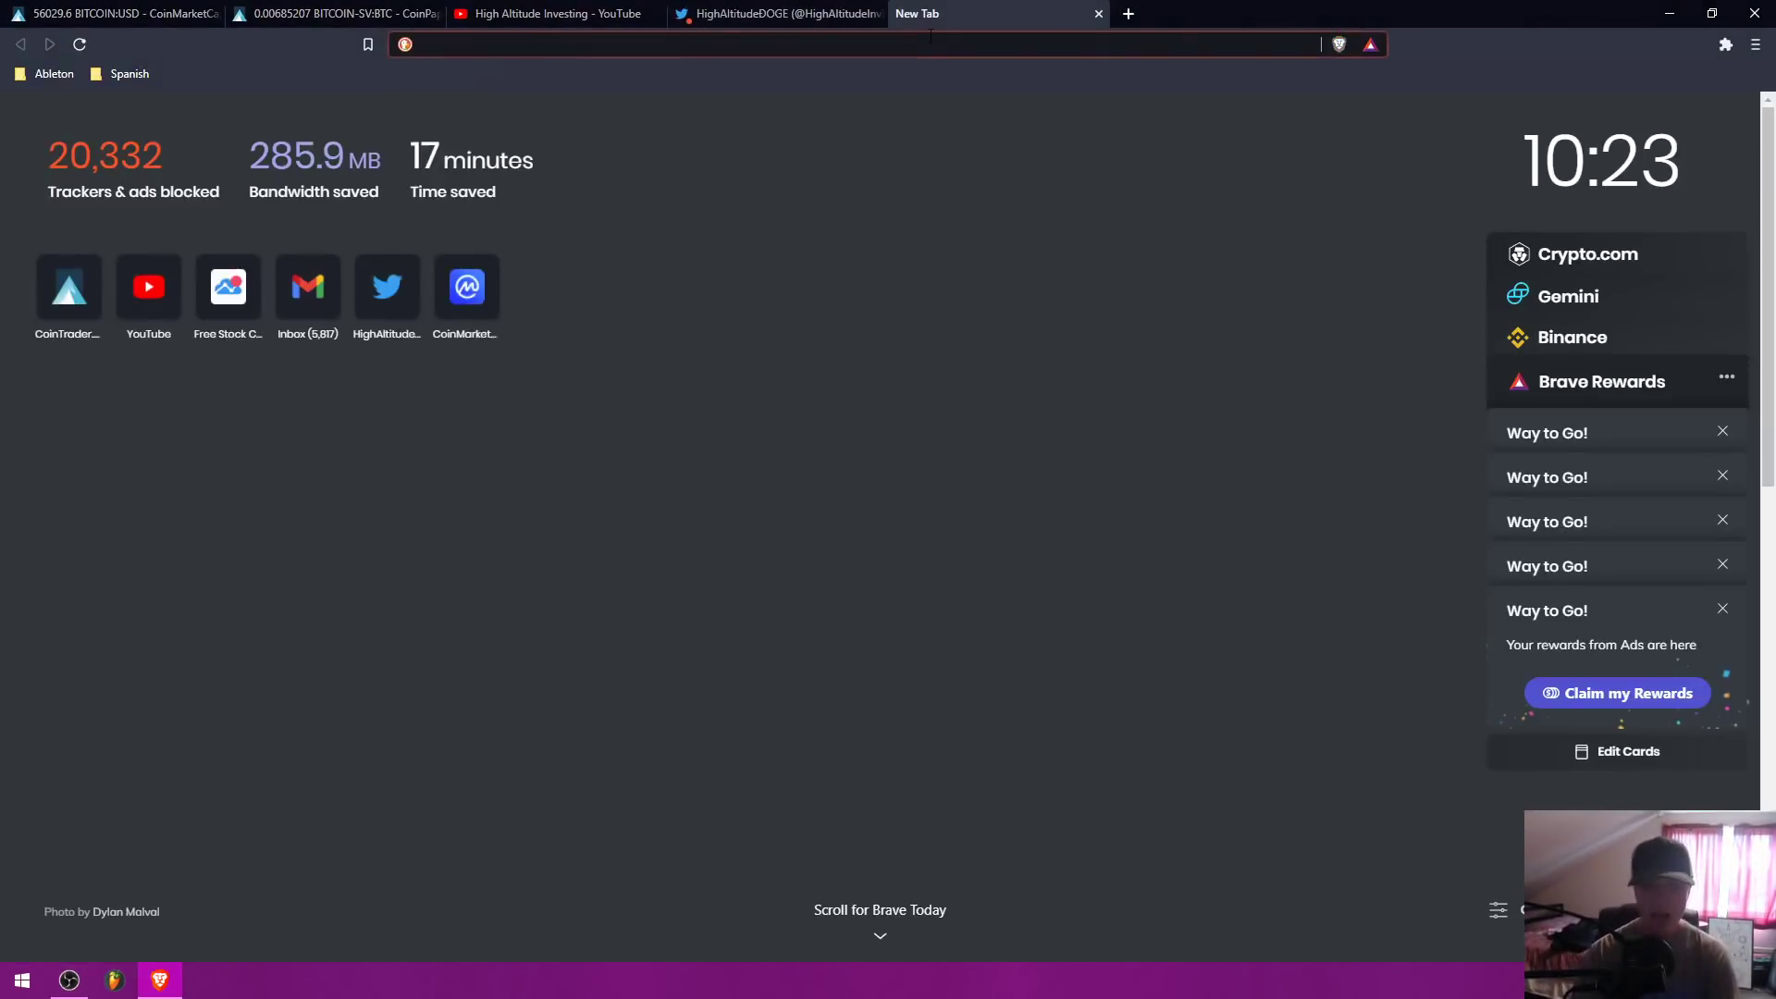
pyautogui.write('high')
pyautogui.press('Return')
pyautogui.click(708, 13)
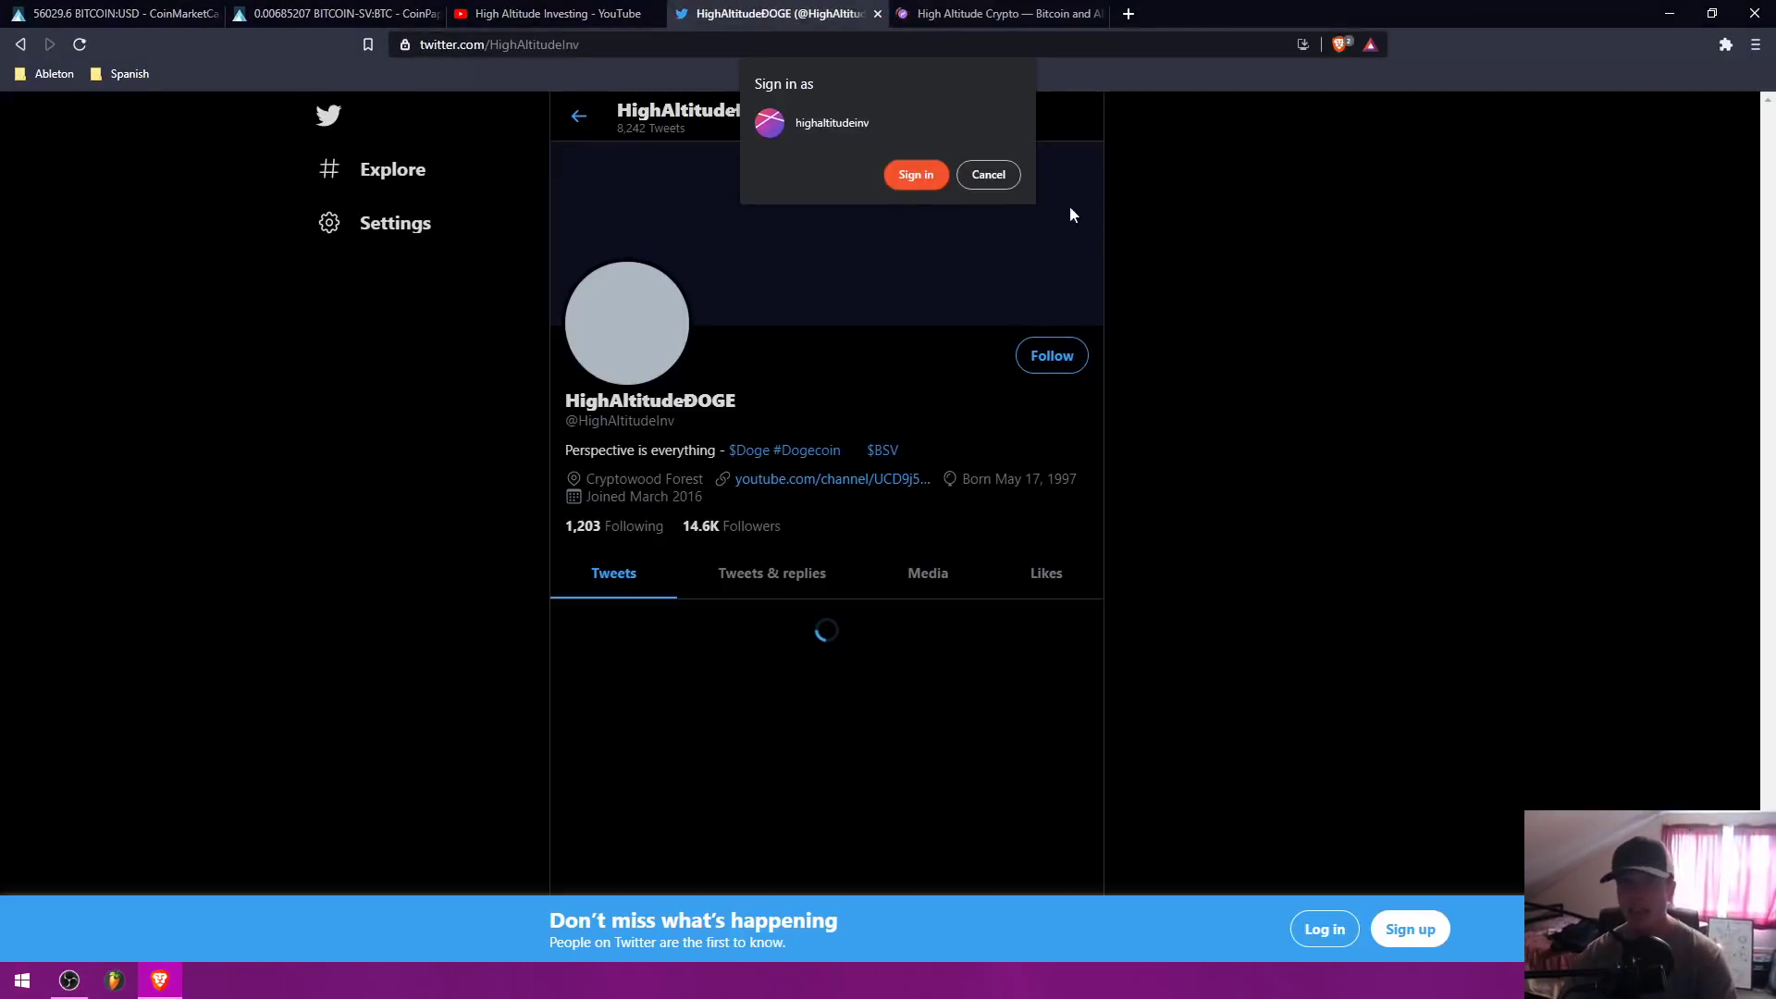
pyautogui.click(998, 174)
# Step: View the Dogecoin chart image from the profile's pinned VIP-call tweet at full size and close it
pyautogui.scroll(-2, 1052, 414)
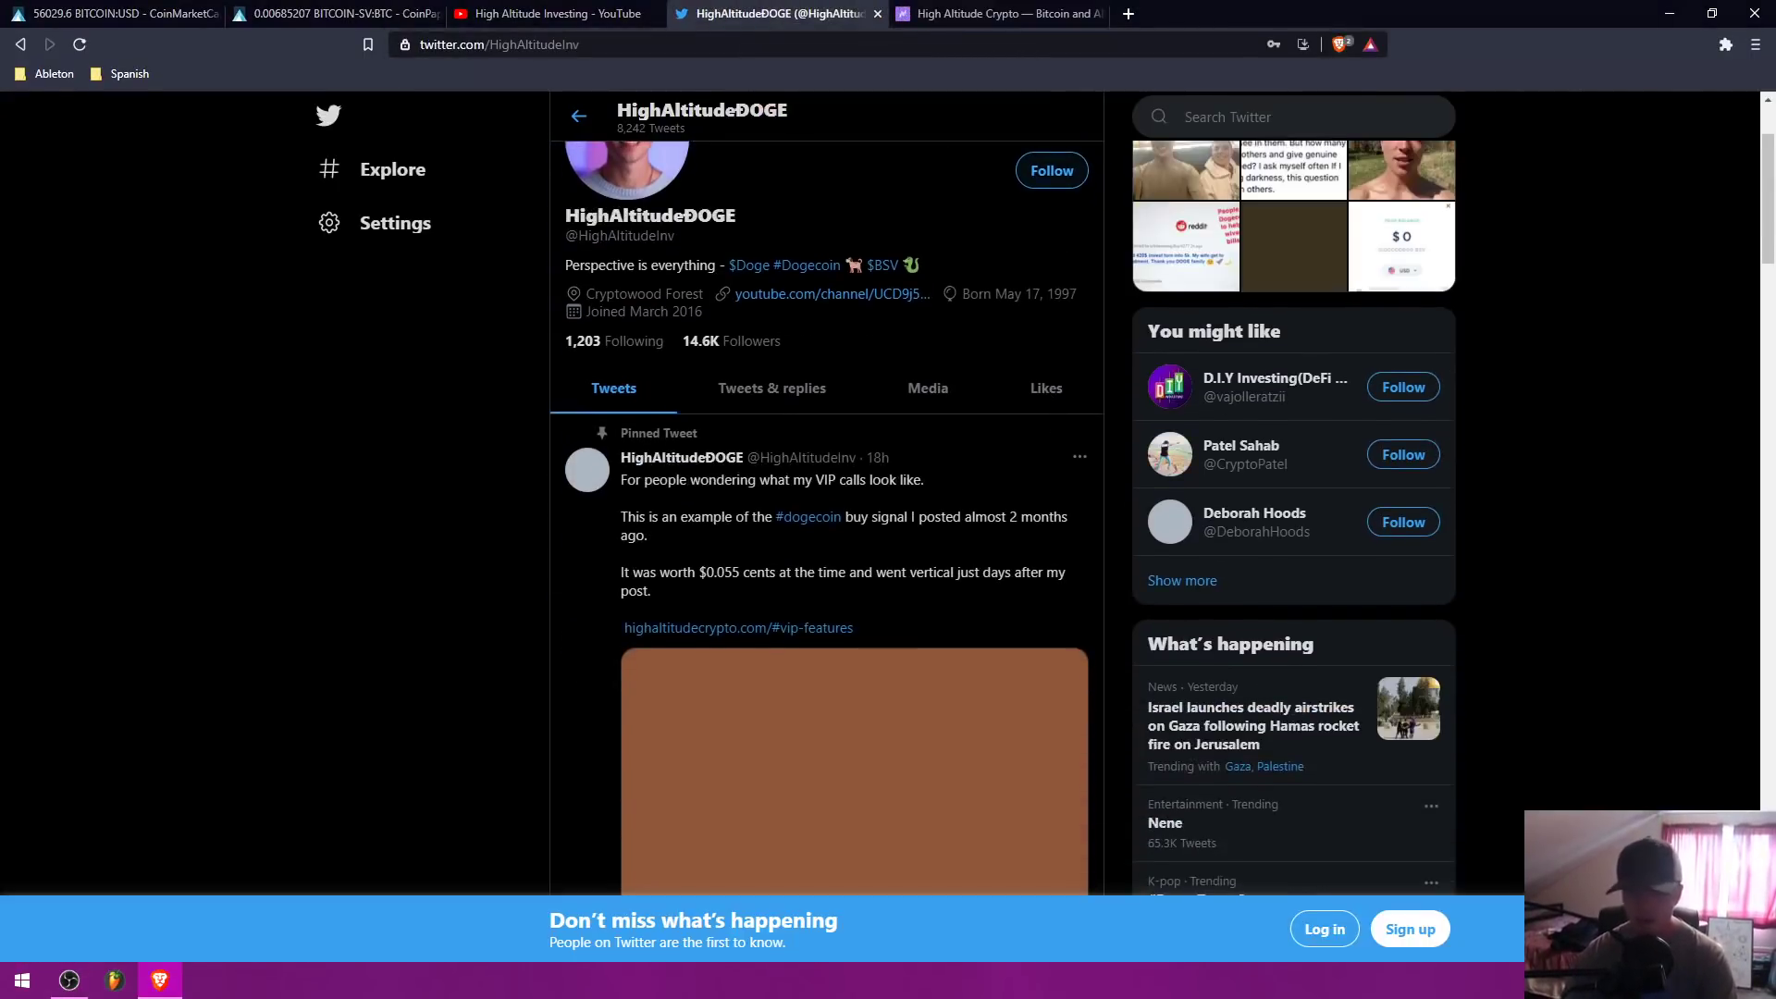
pyautogui.scroll(-3, 912, 553)
pyautogui.click(912, 553)
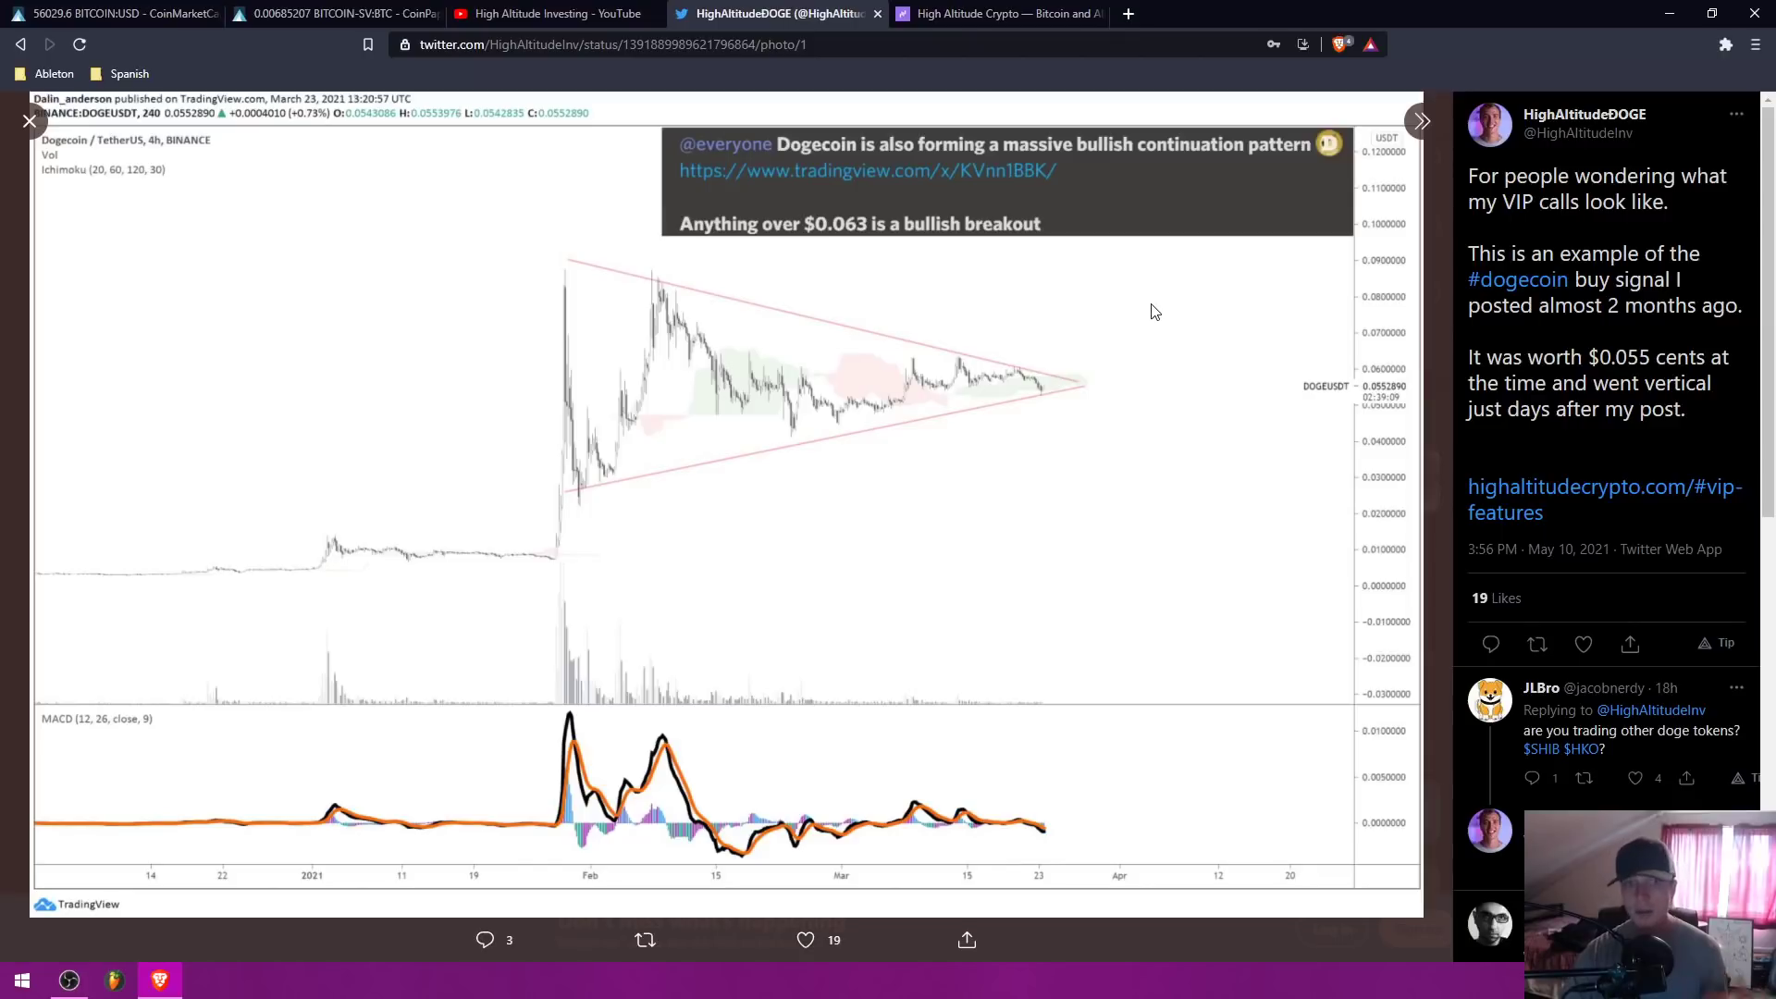
pyautogui.click(32, 123)
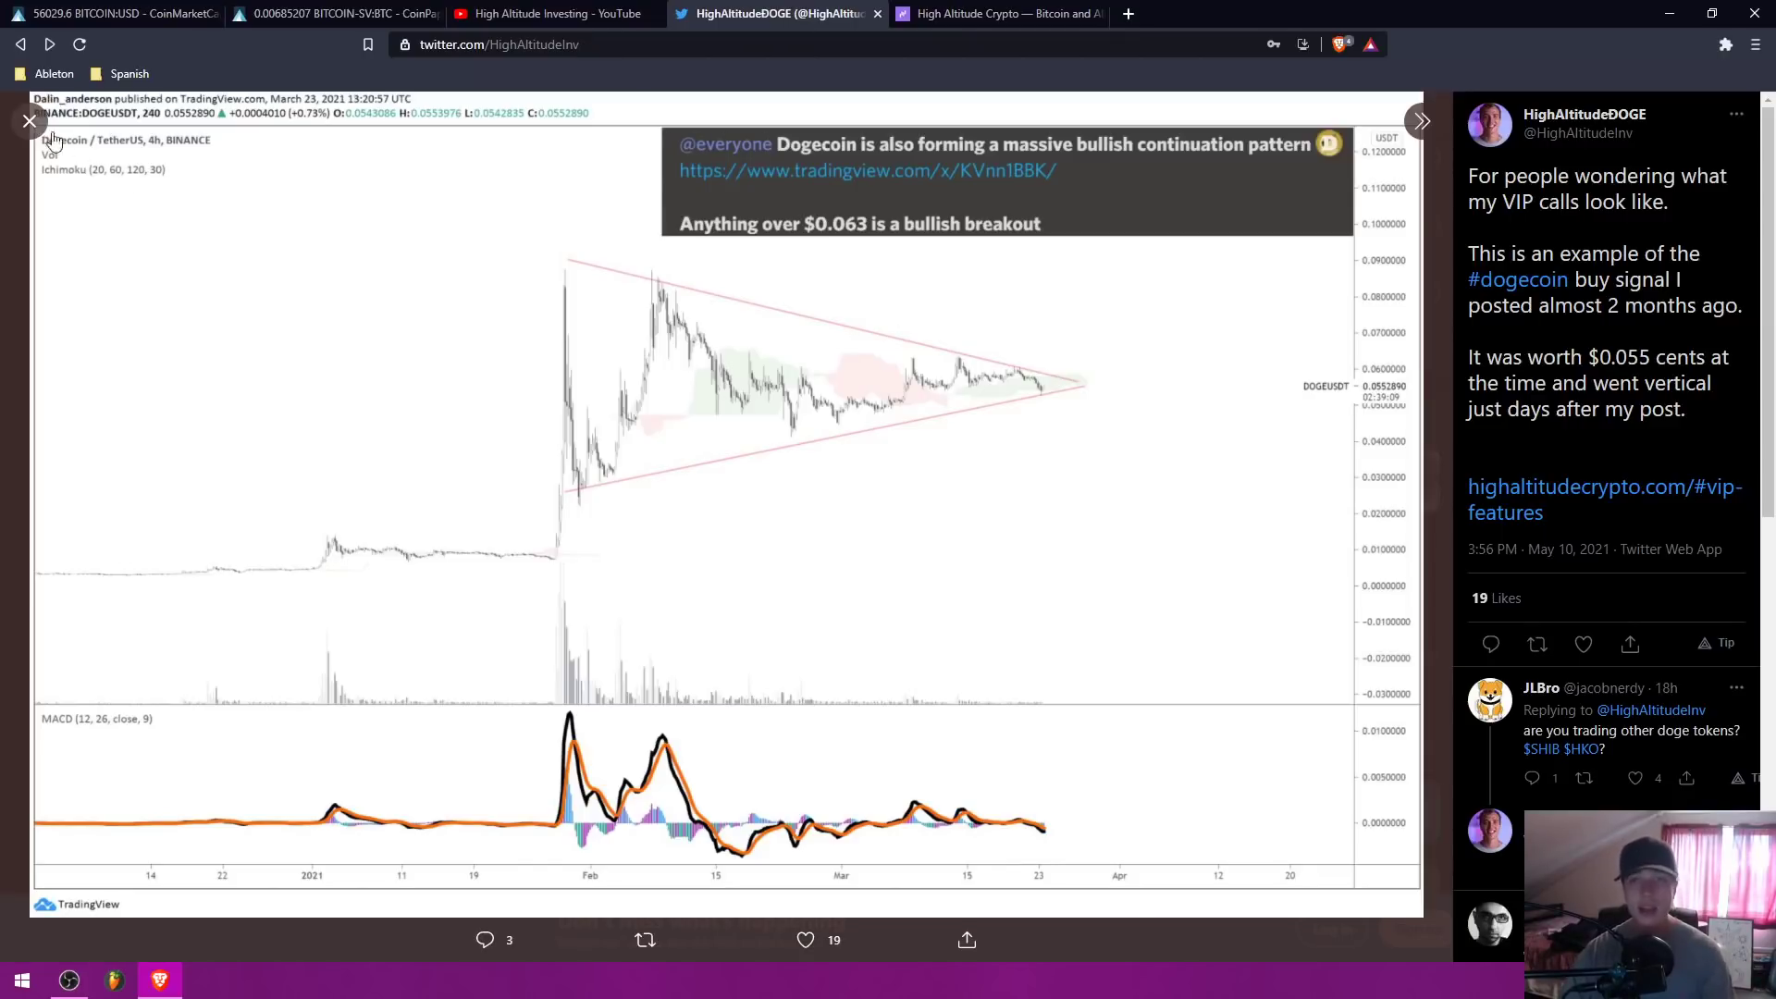
# Step: Review the free-learning section, the VIP package contents and the membership prices on highaltitudecrypto.com
pyautogui.hotkey('ctrl', 'Tab')
pyautogui.scroll(-7, 852, 525)
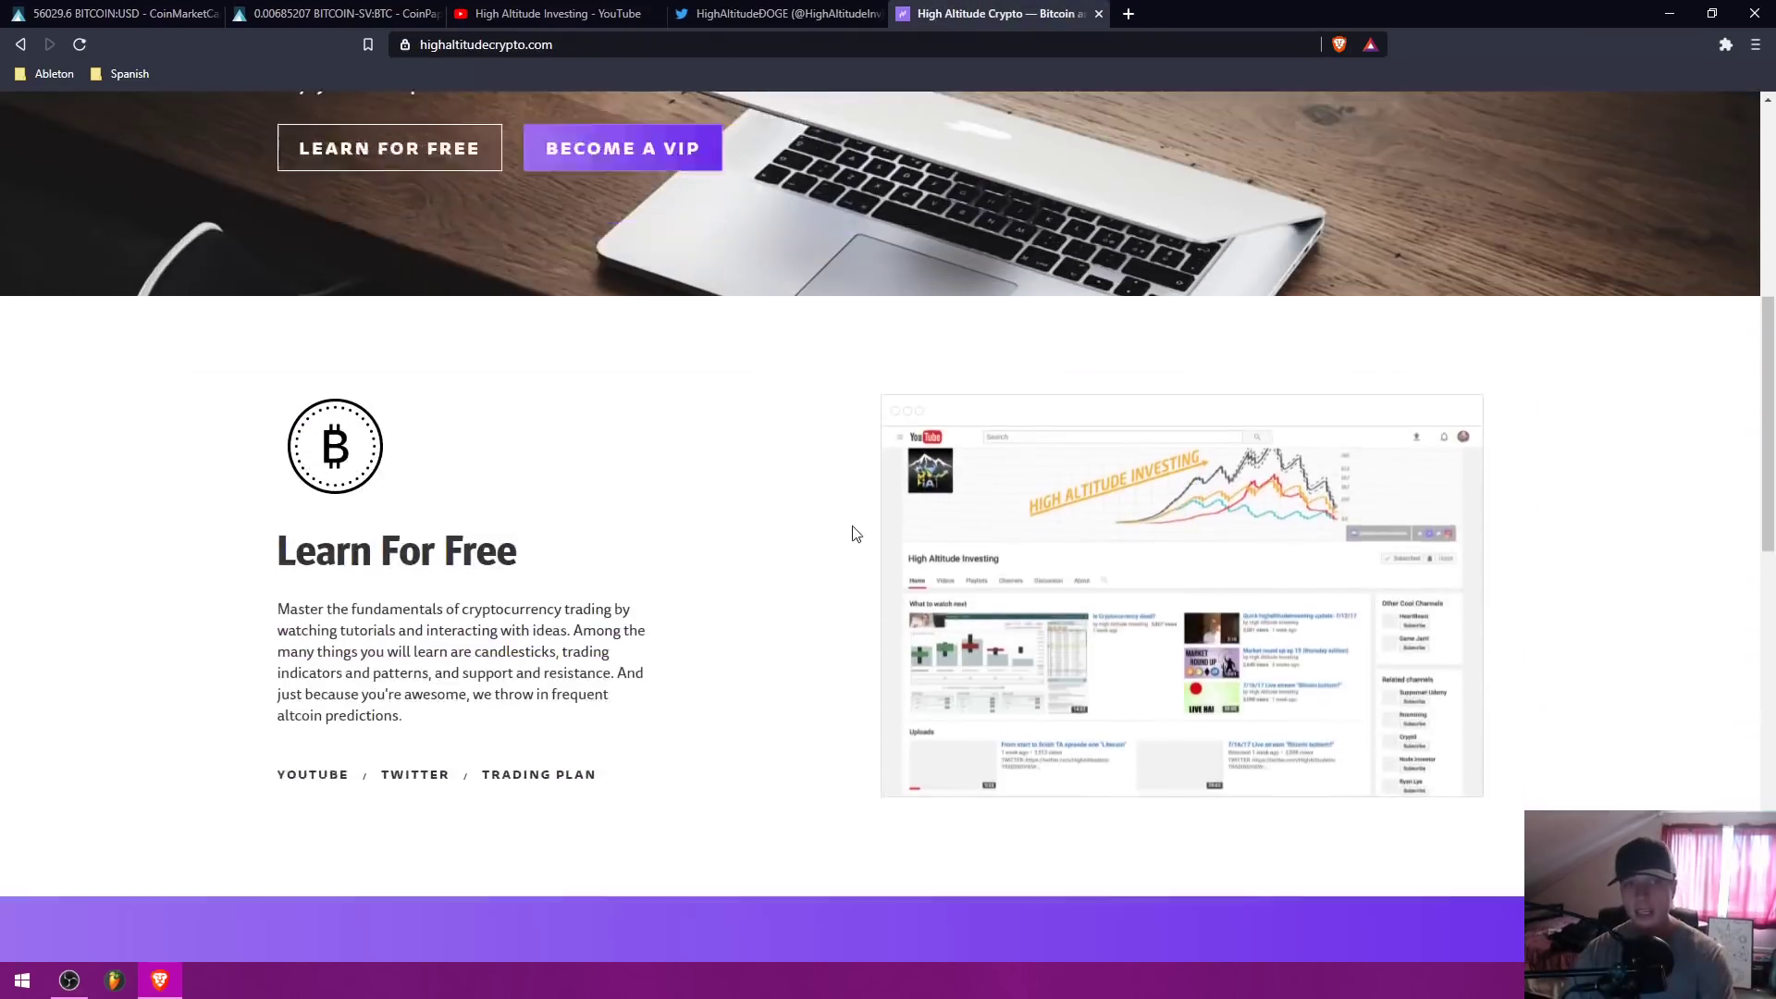
pyautogui.scroll(-15, 852, 527)
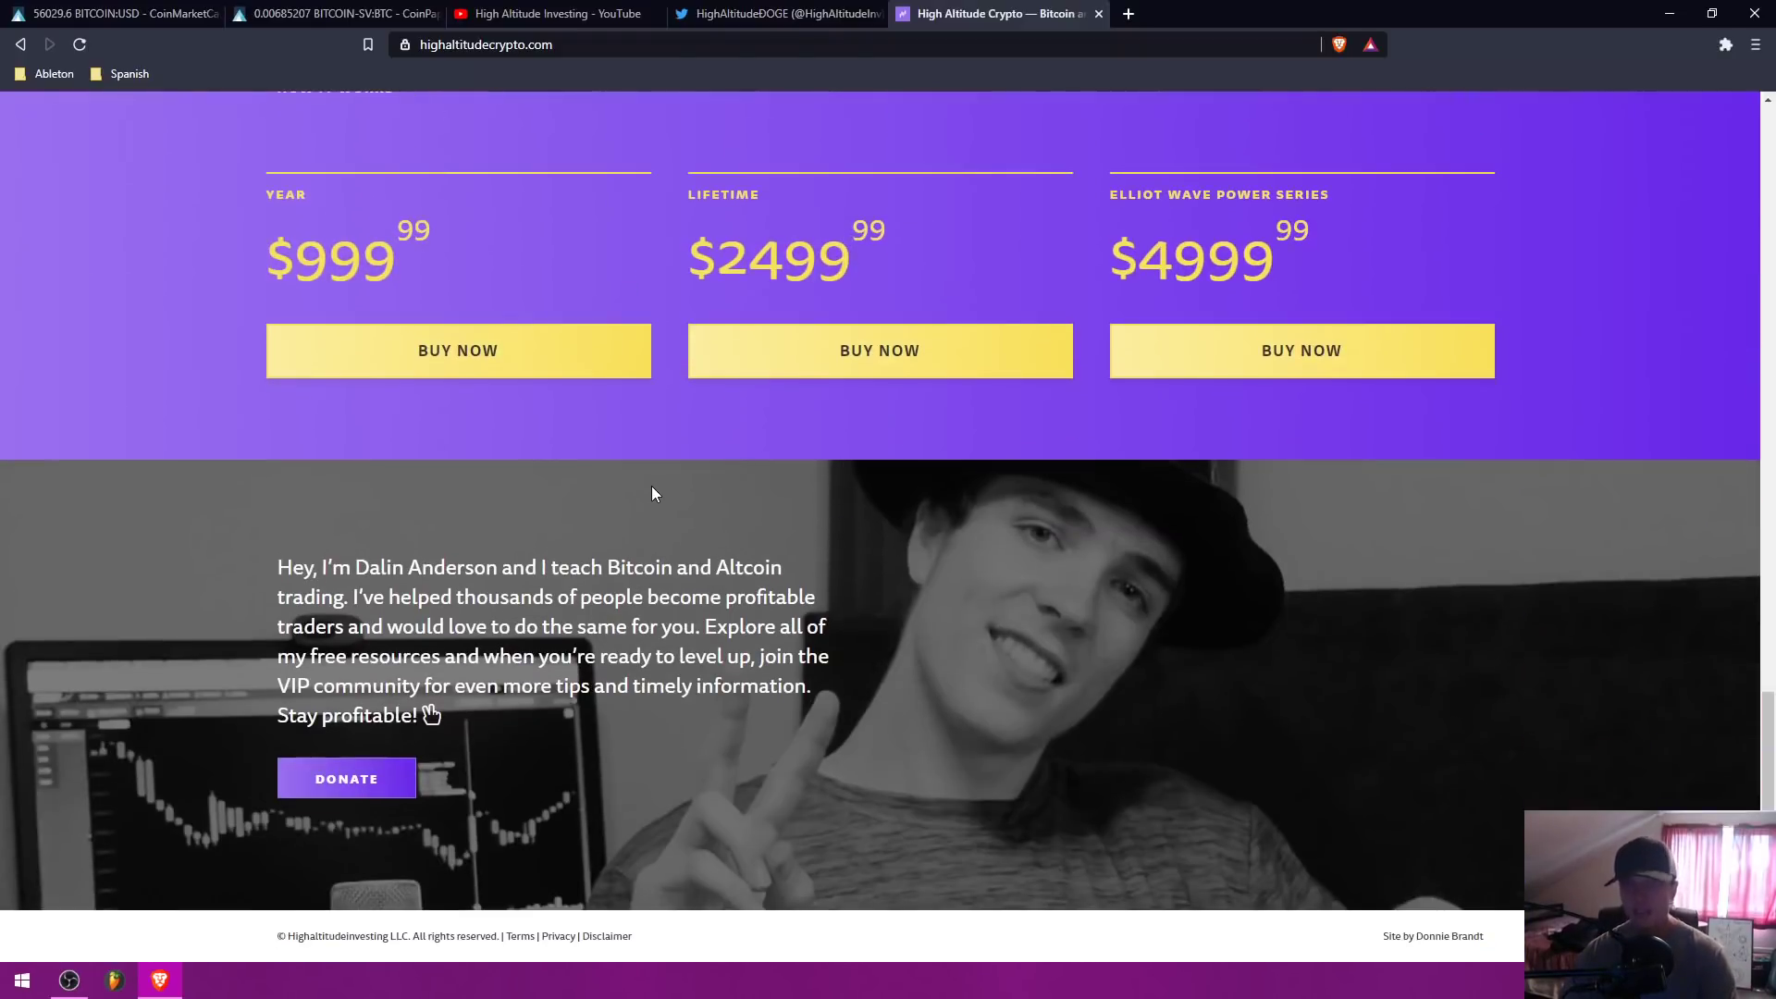
pyautogui.scroll(4, 658, 498)
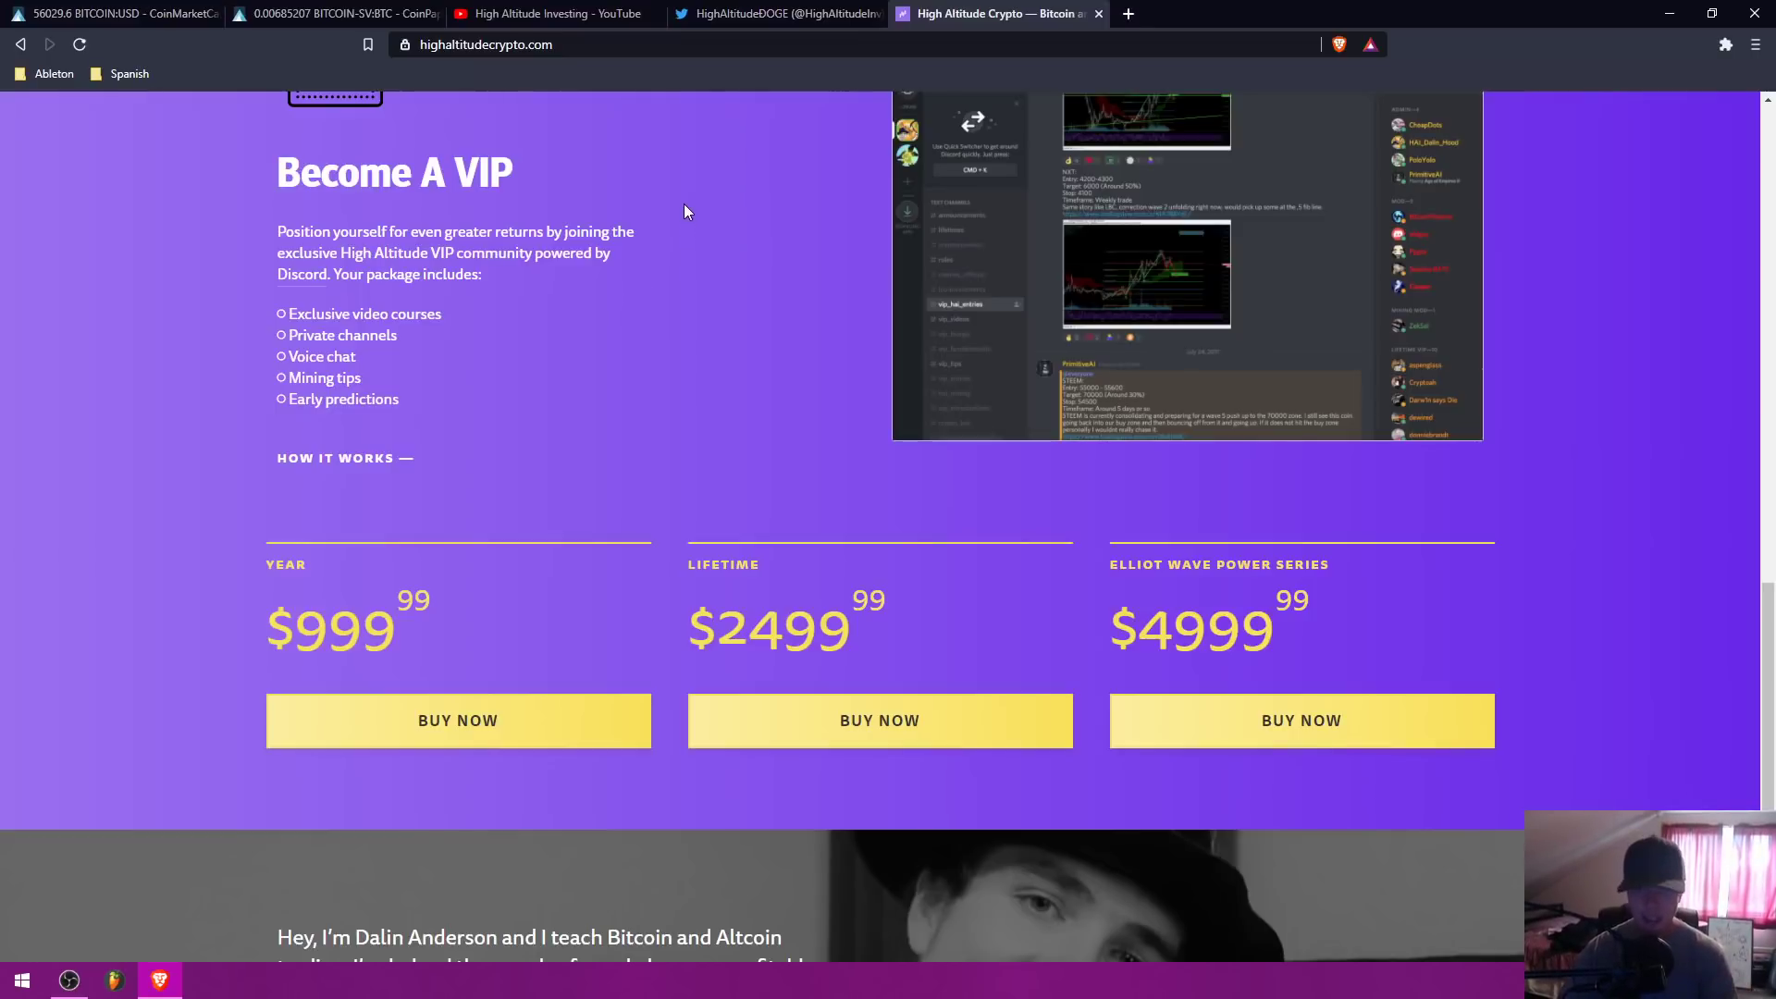
# Step: Read the Twitter profile's recent posts about moving Bitcoin holdings into $BSV, and return to the Bitcoin SV/Bitcoin chart
pyautogui.click(740, 14)
pyautogui.scroll(4, 925, 306)
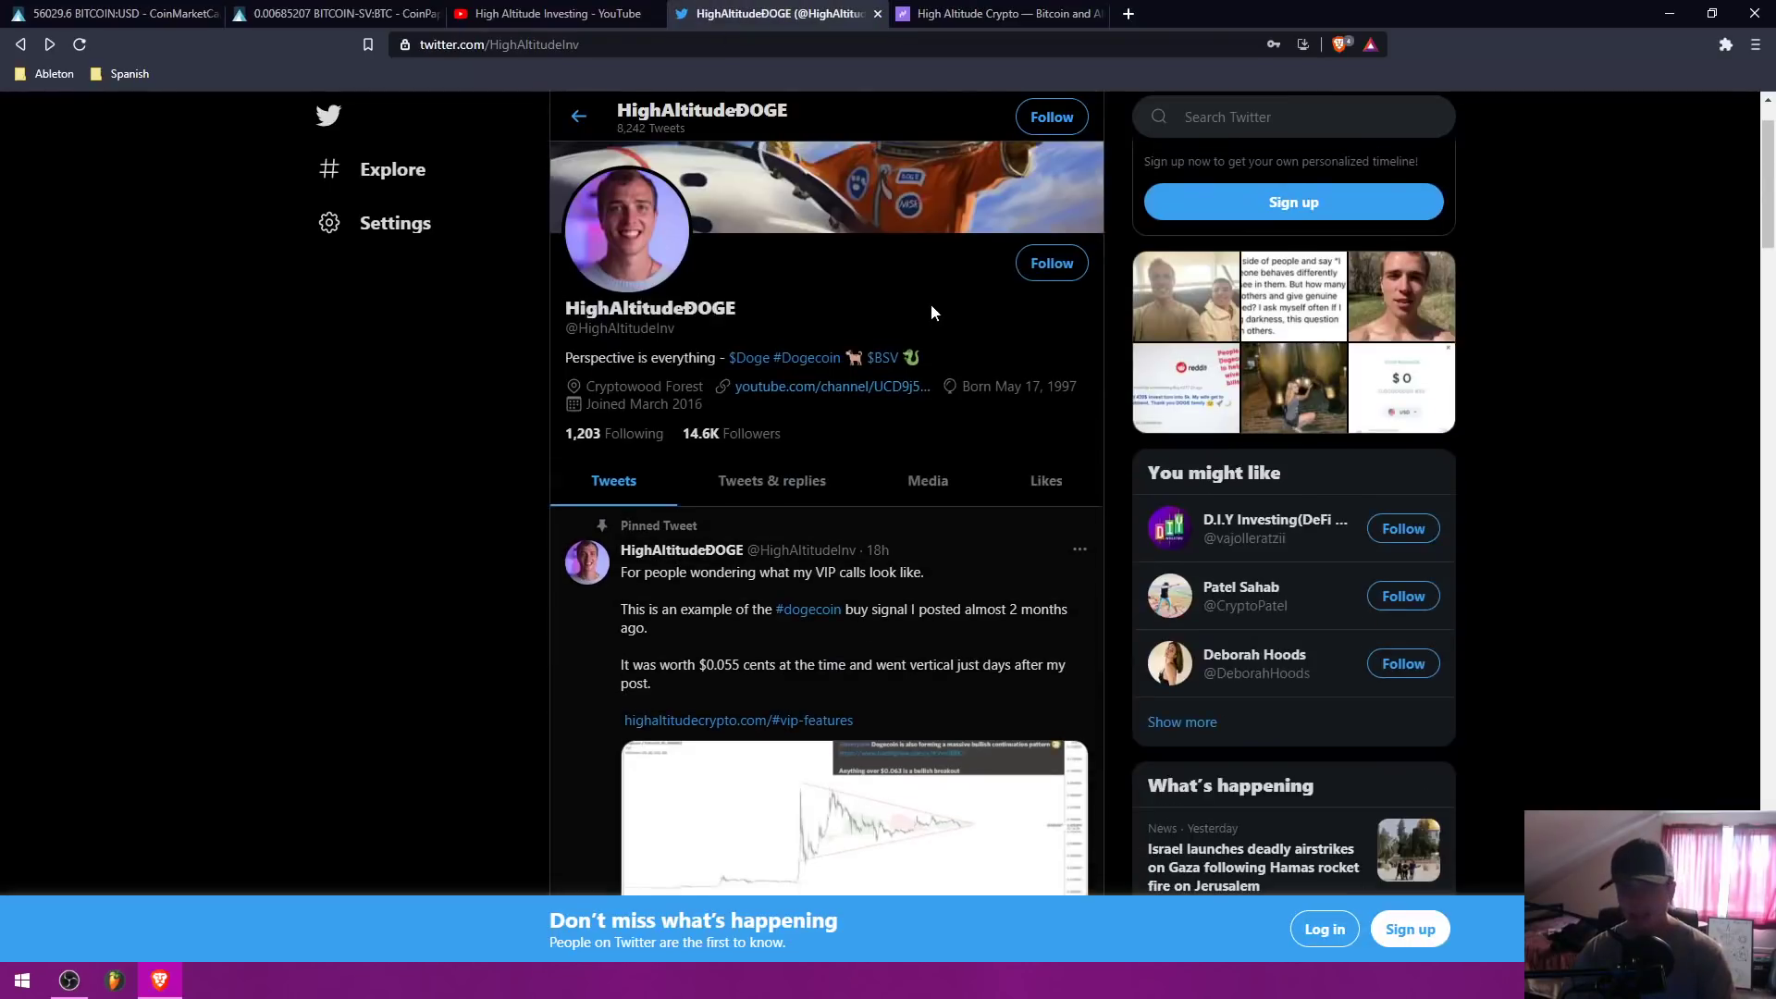
pyautogui.scroll(-15, 811, 430)
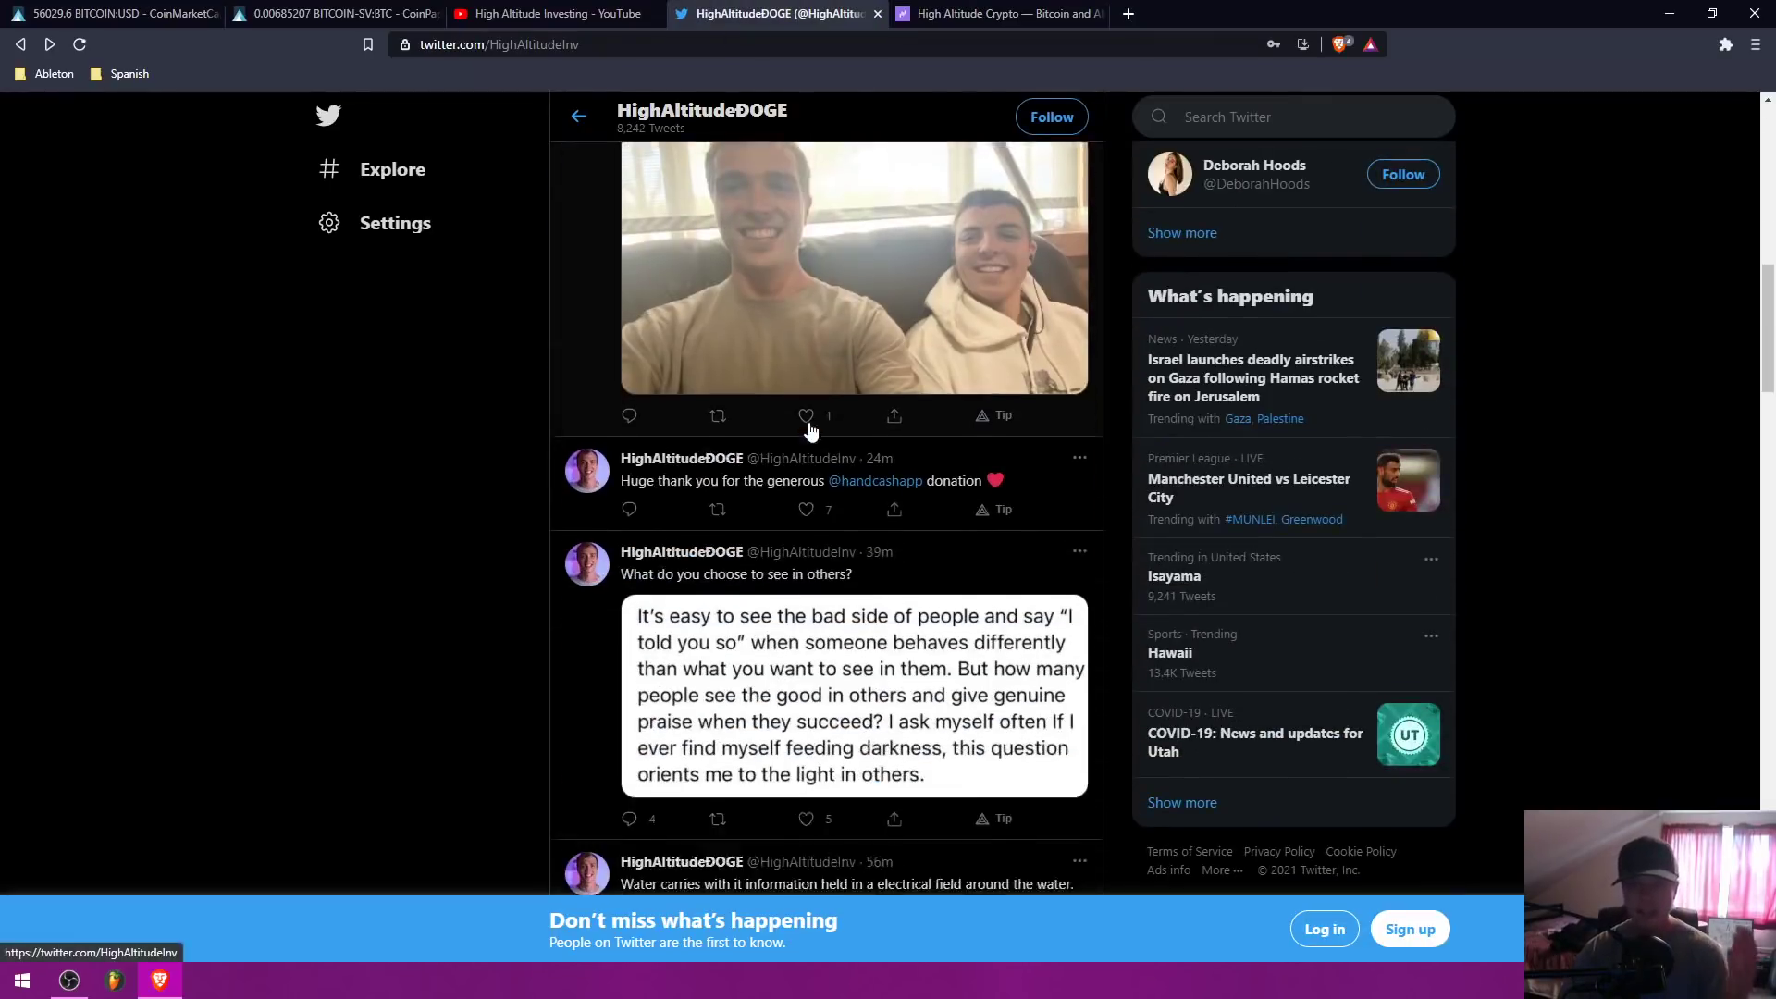
pyautogui.scroll(-15, 810, 429)
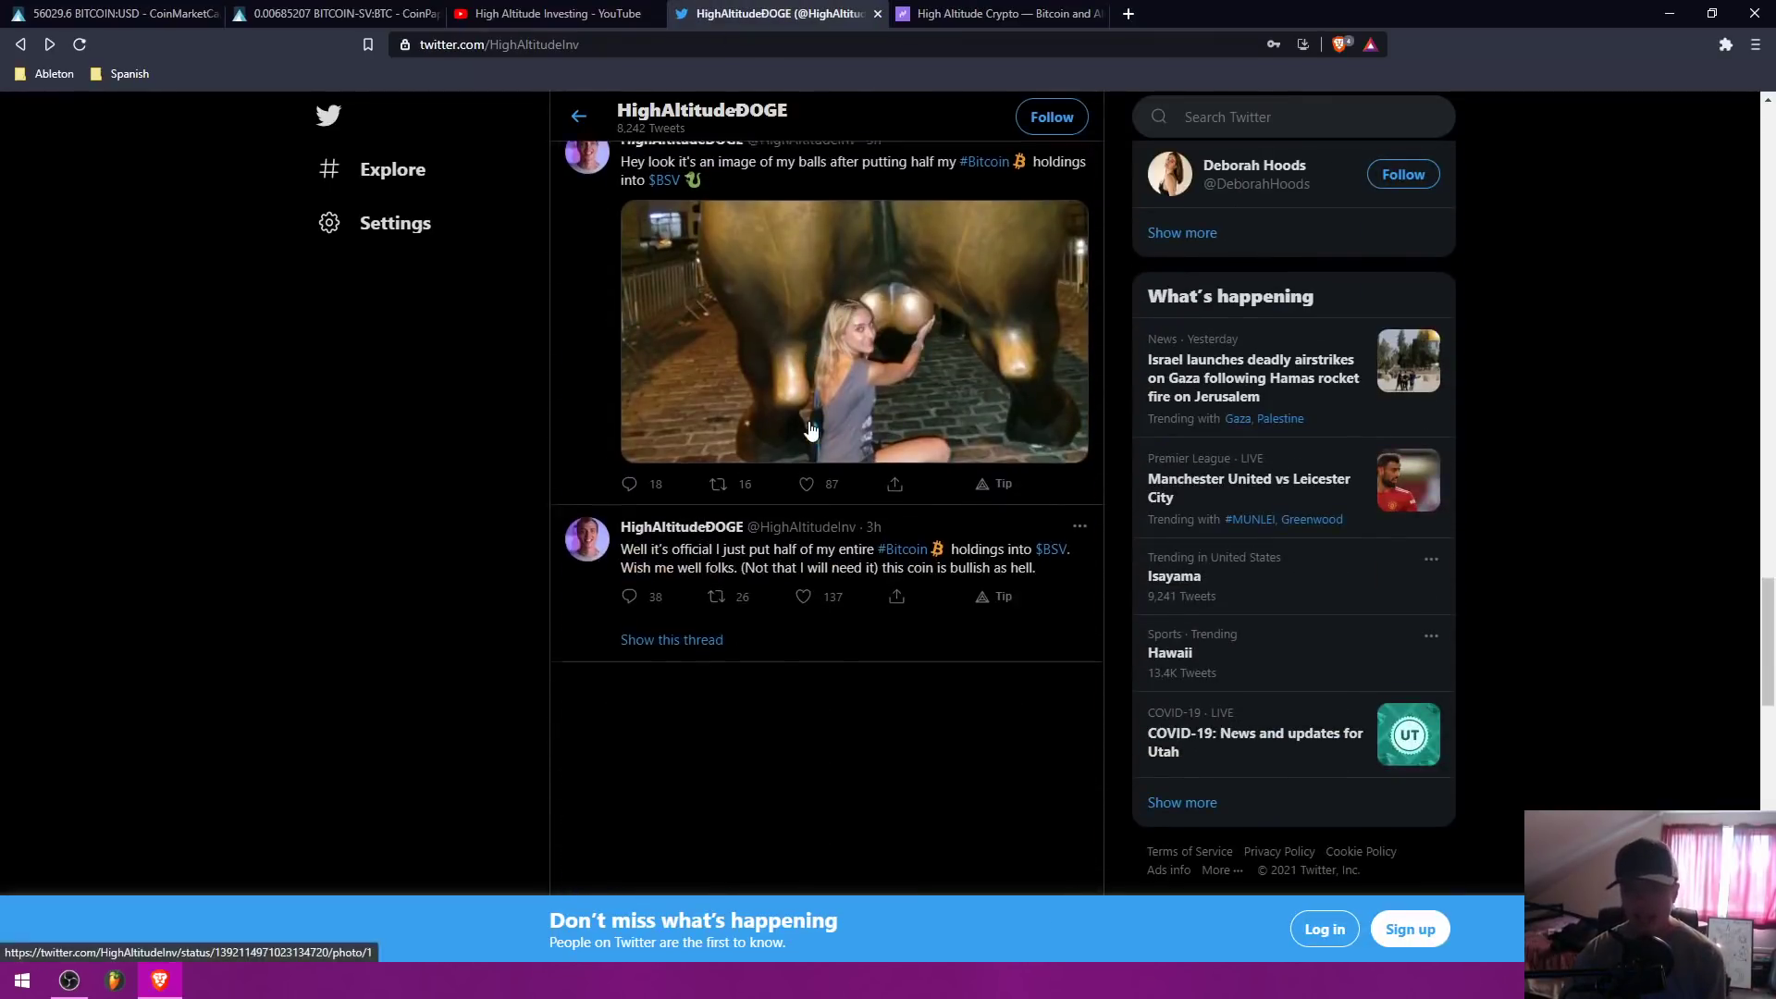
pyautogui.scroll(1, 810, 429)
pyautogui.scroll(-3, 604, 666)
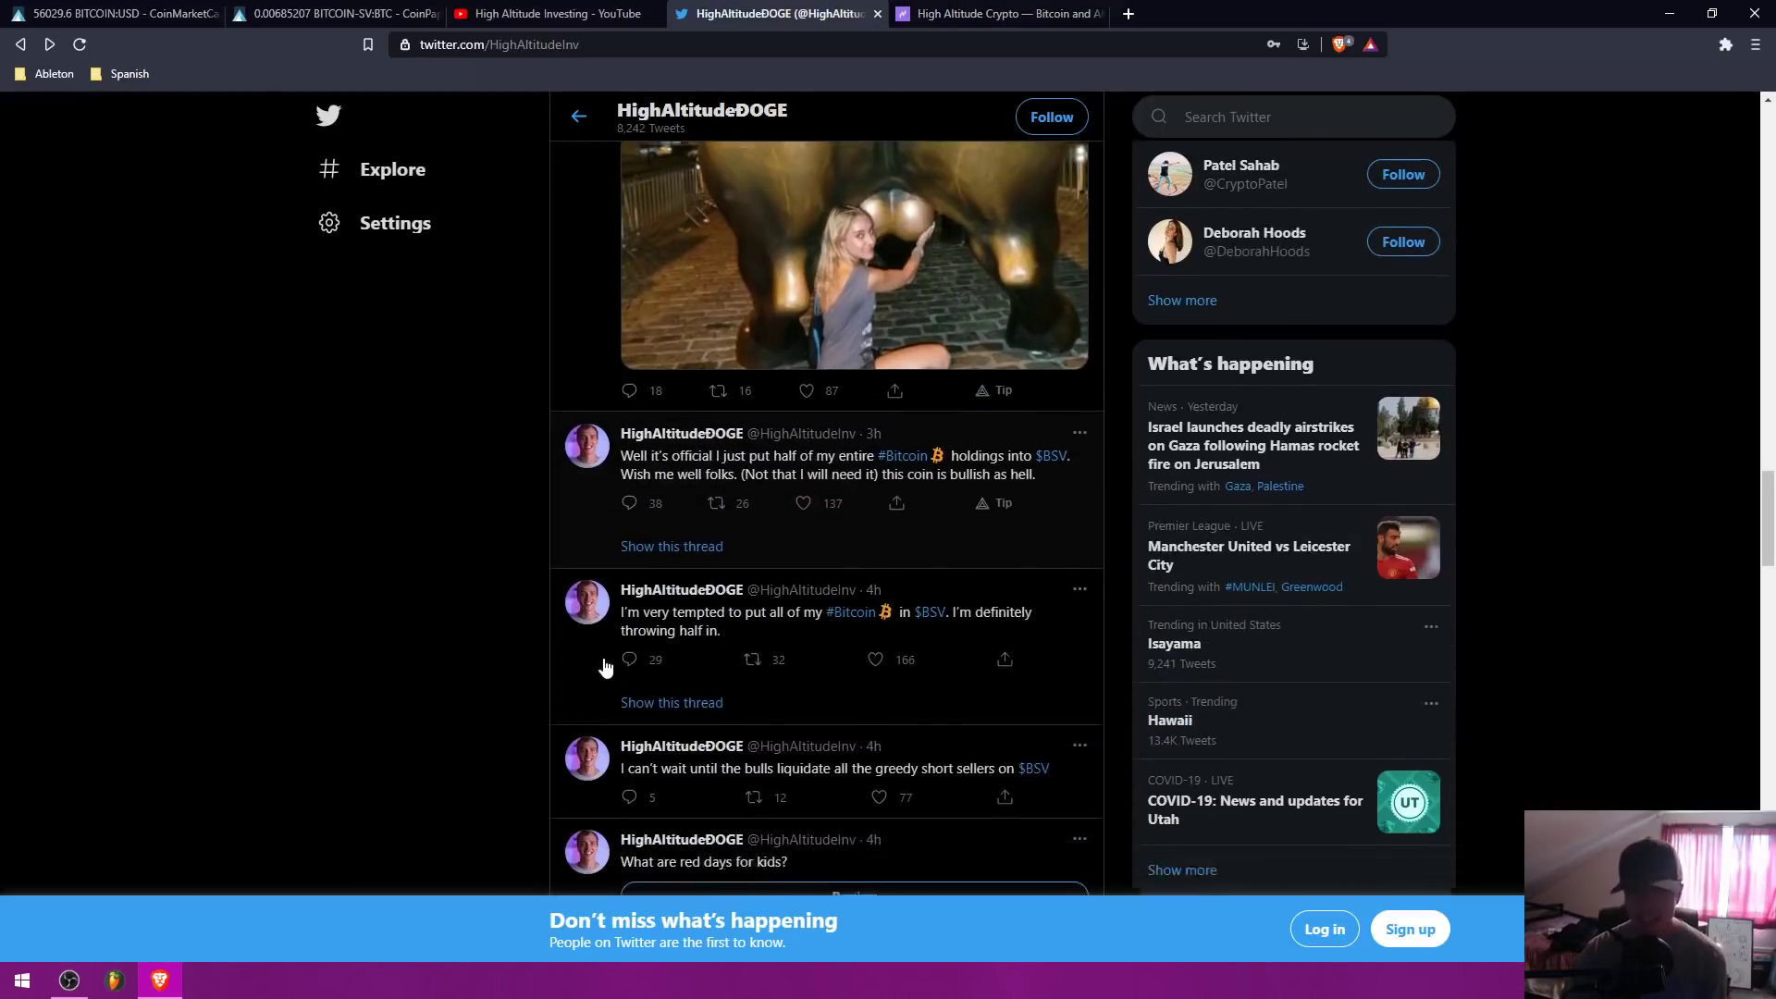
pyautogui.scroll(-3, 604, 666)
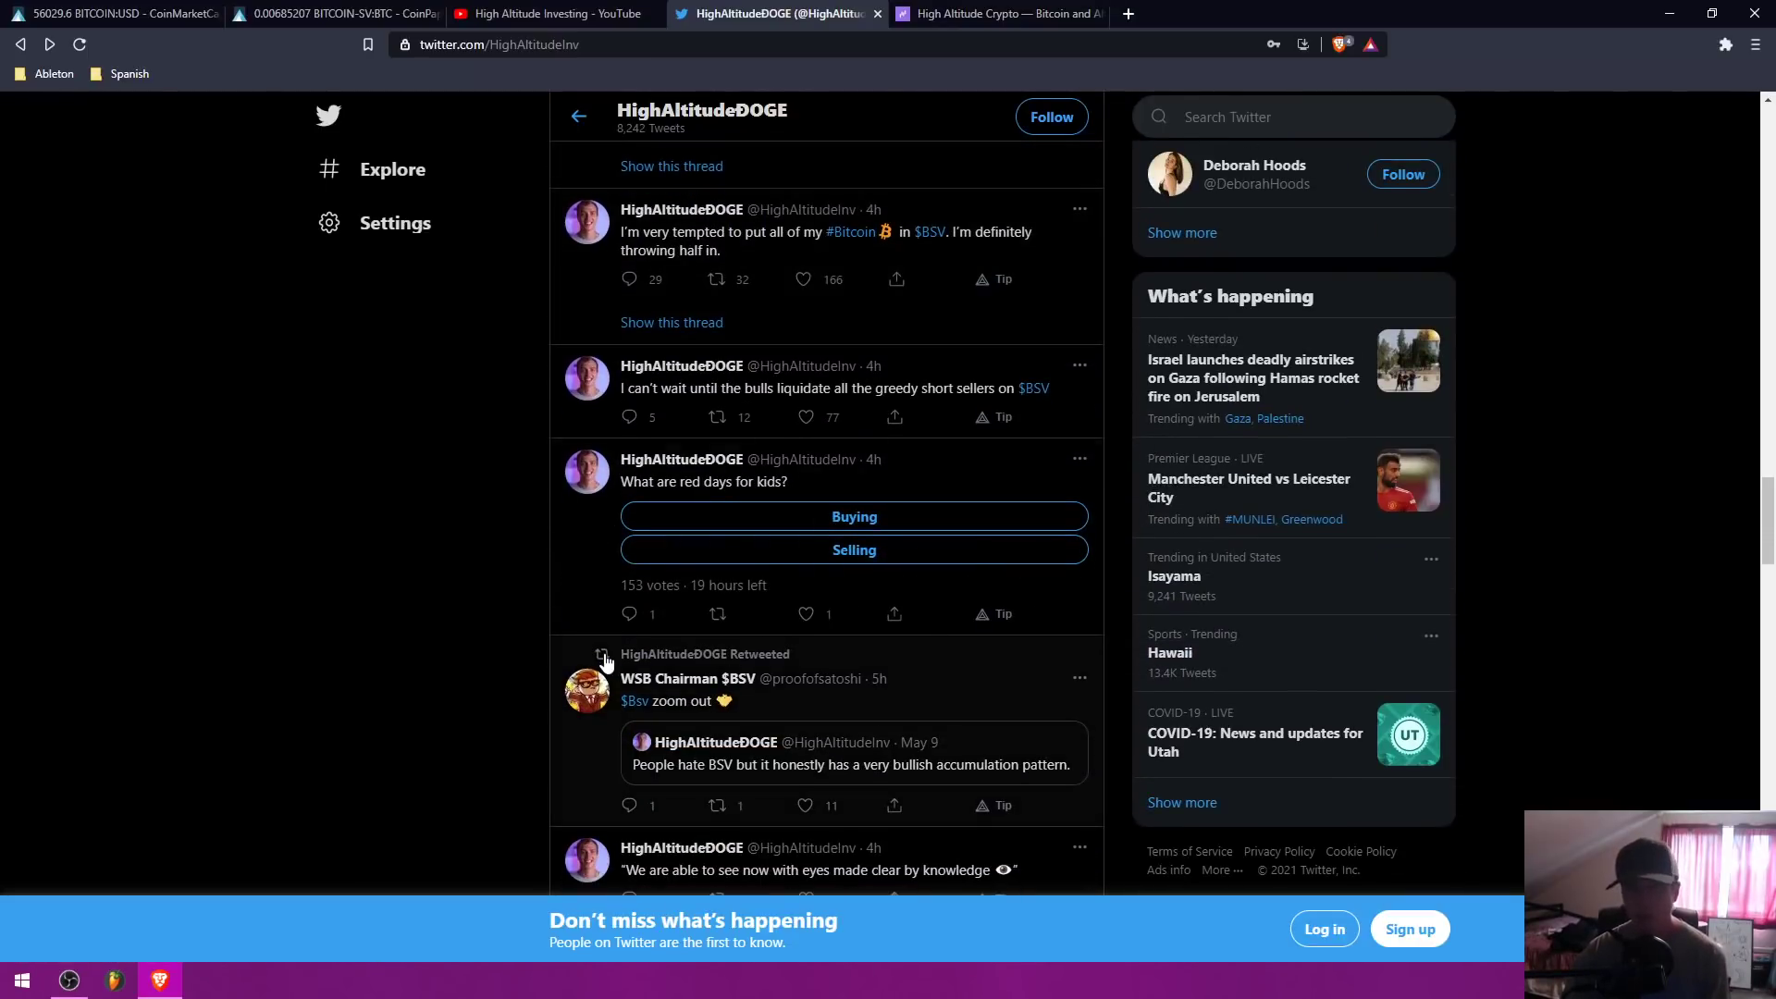
pyautogui.scroll(-3, 604, 660)
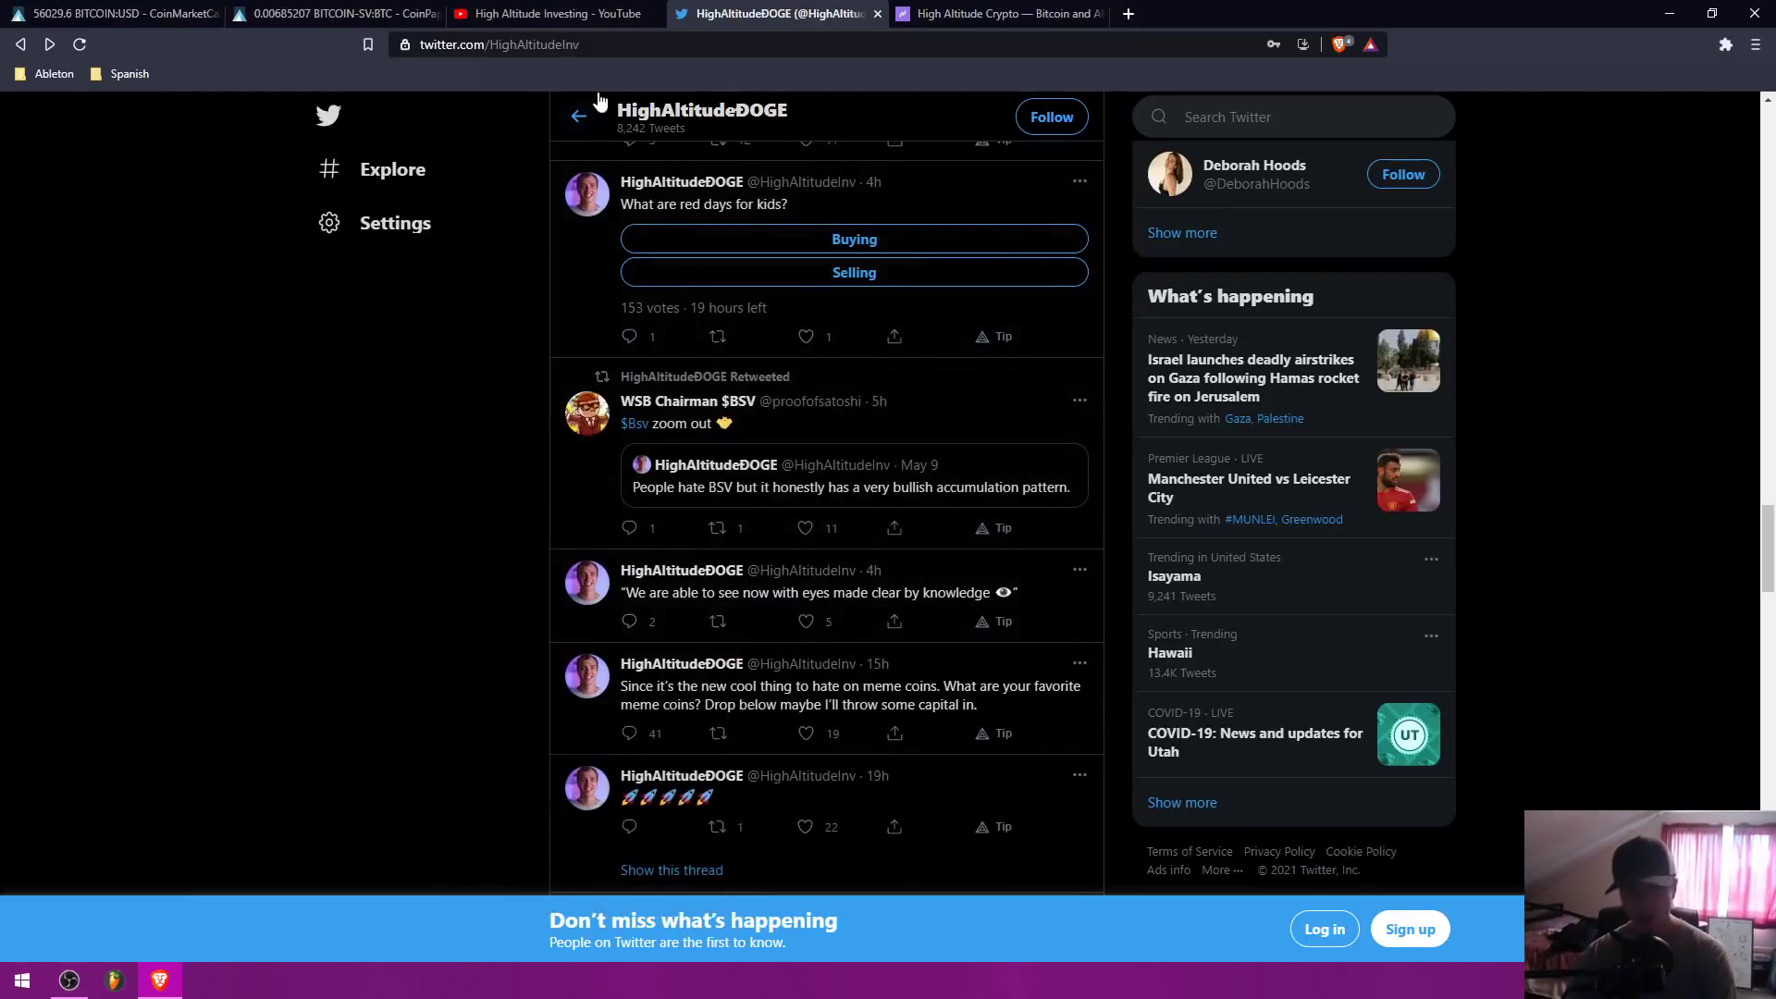
pyautogui.click(536, 11)
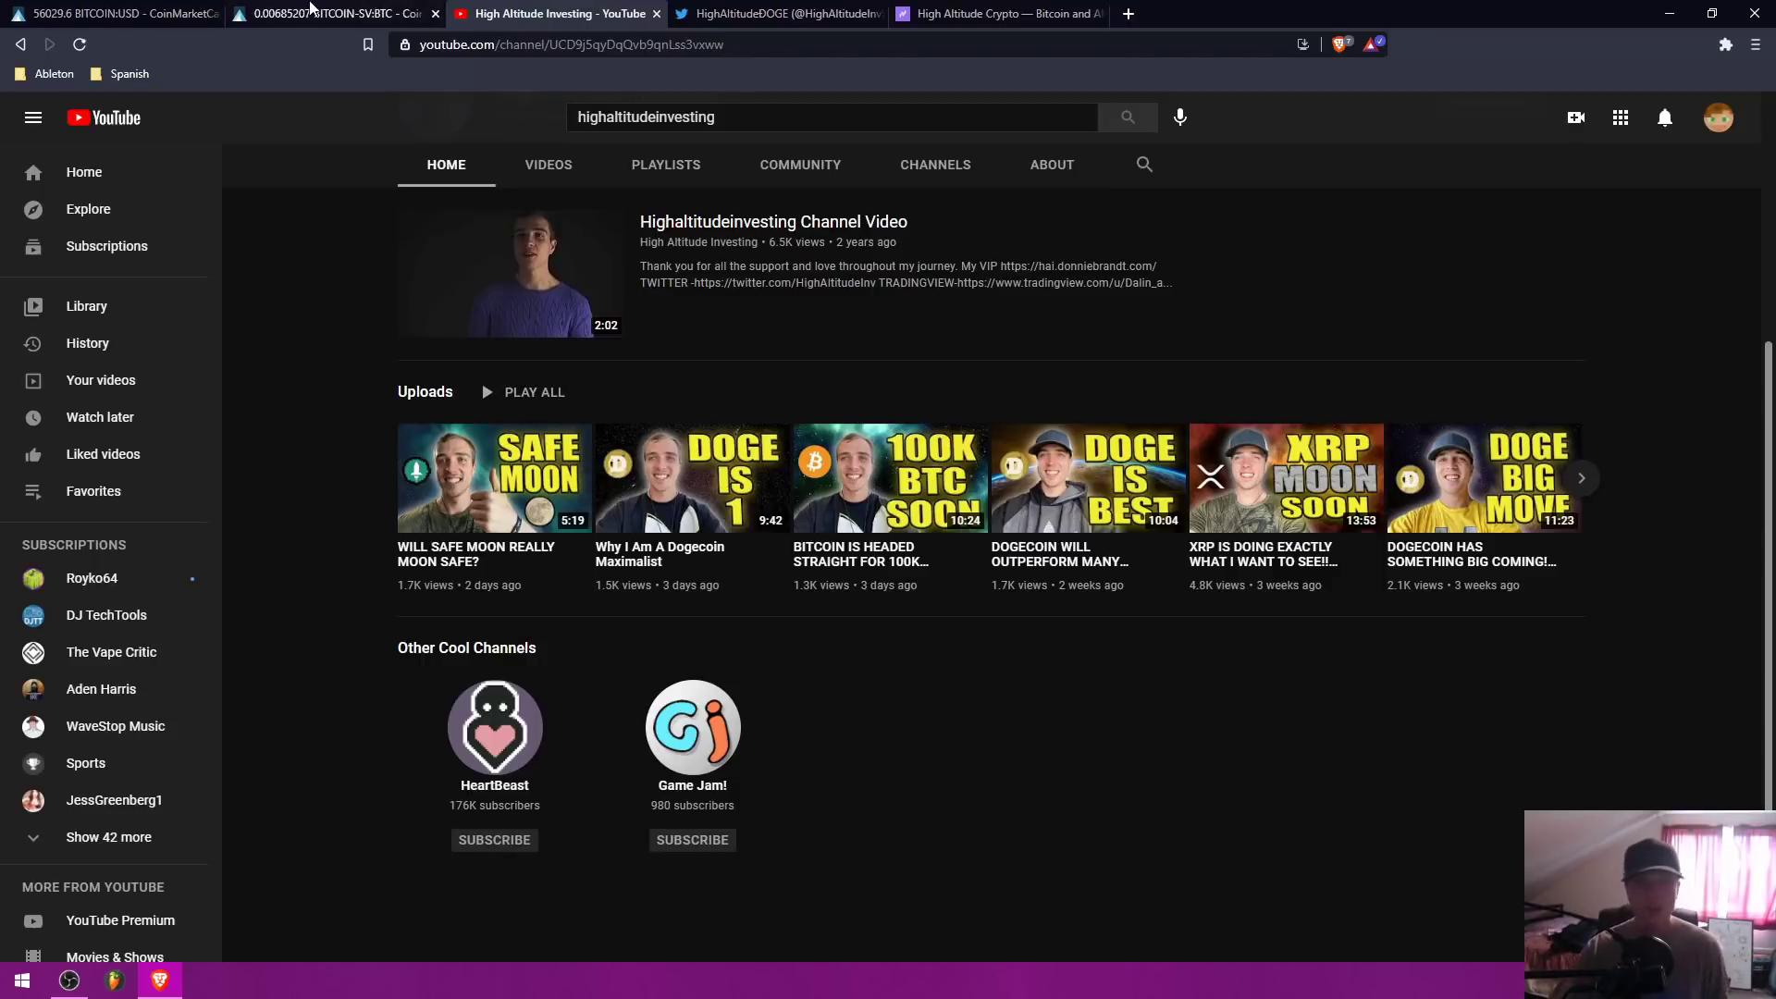
pyautogui.click(332, 12)
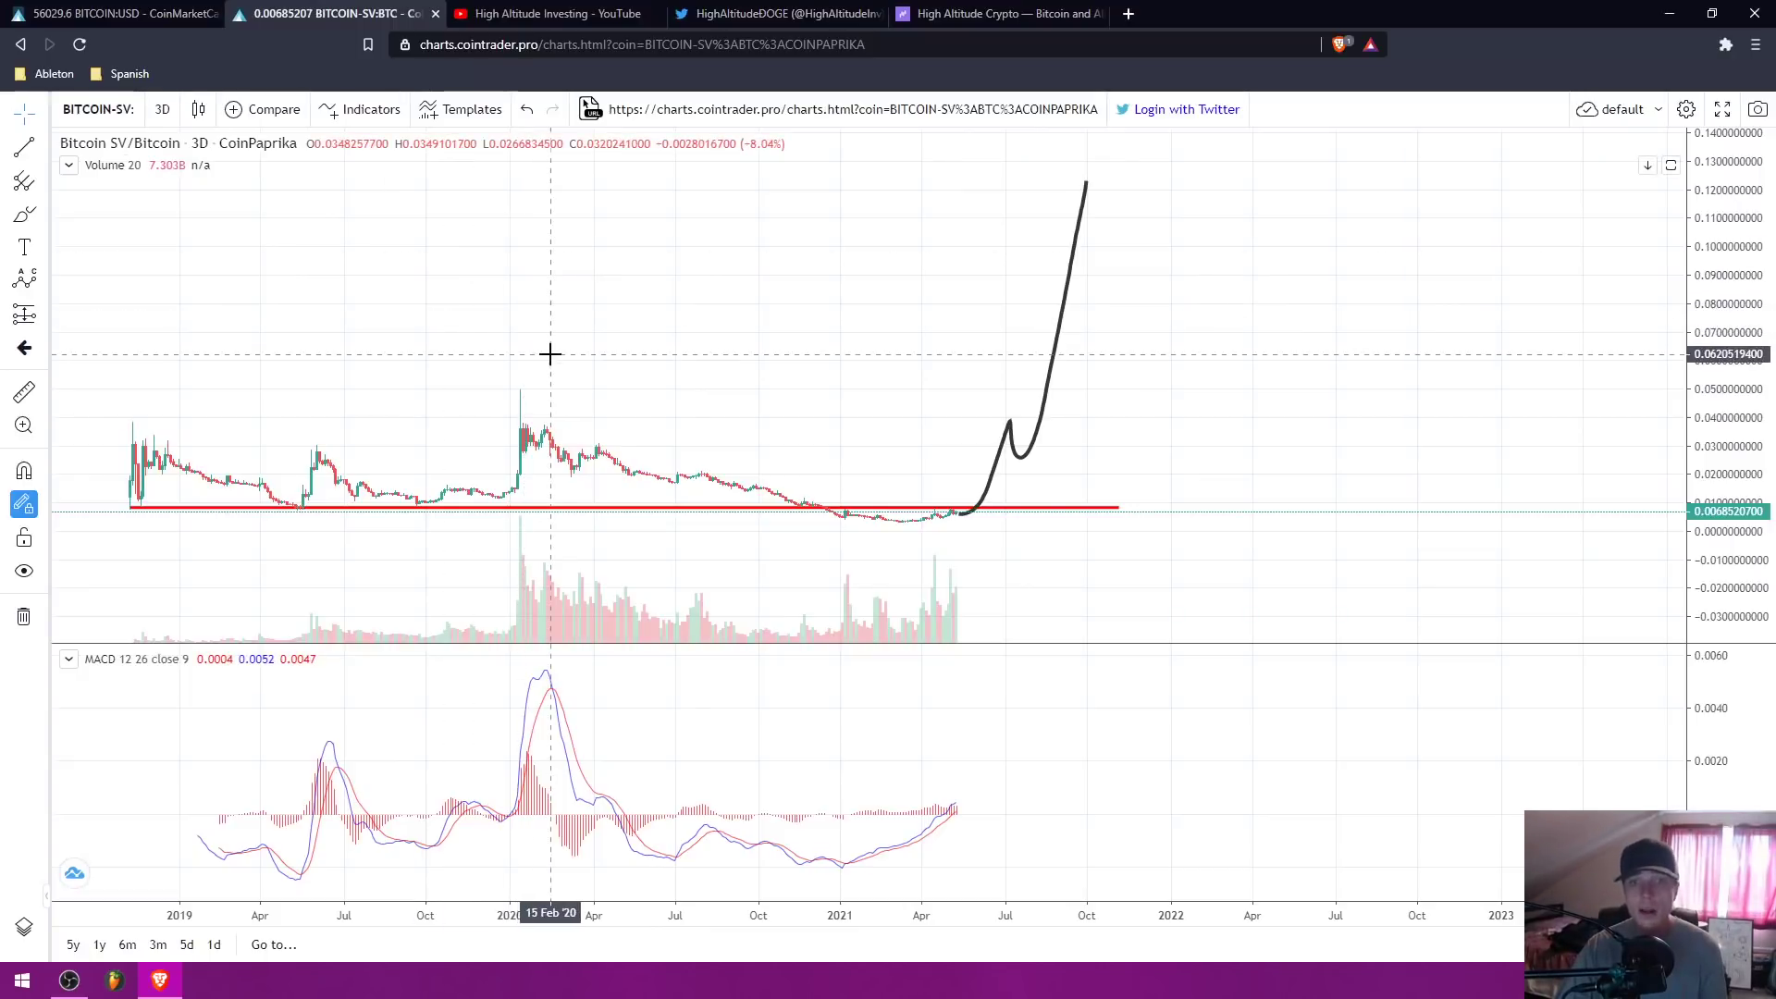